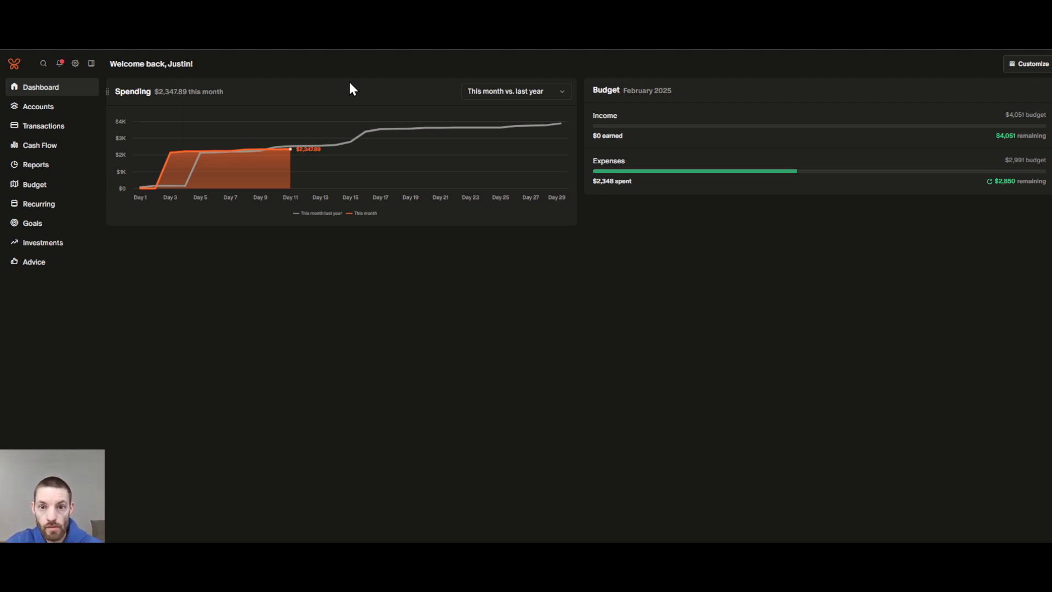
View the Spending widget's comparison periods, and switch to the Power BI report to examine its This Month vs Last Year chart.
{"action": "left_click", "coordinate": [538, 92]}
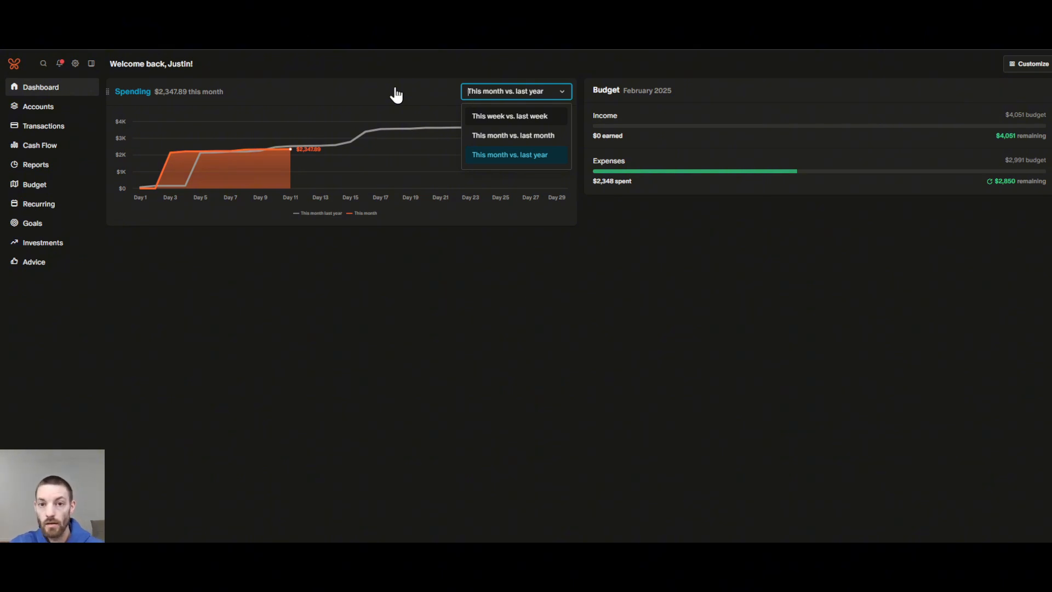
{"action": "left_click", "coordinate": [384, 65]}
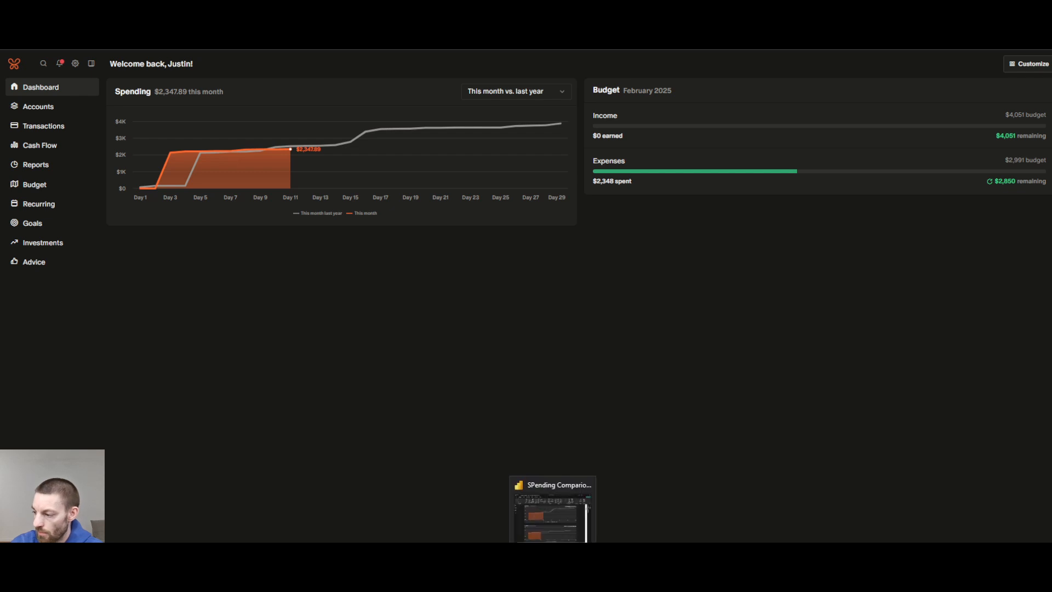
{"action": "left_click", "coordinate": [547, 534]}
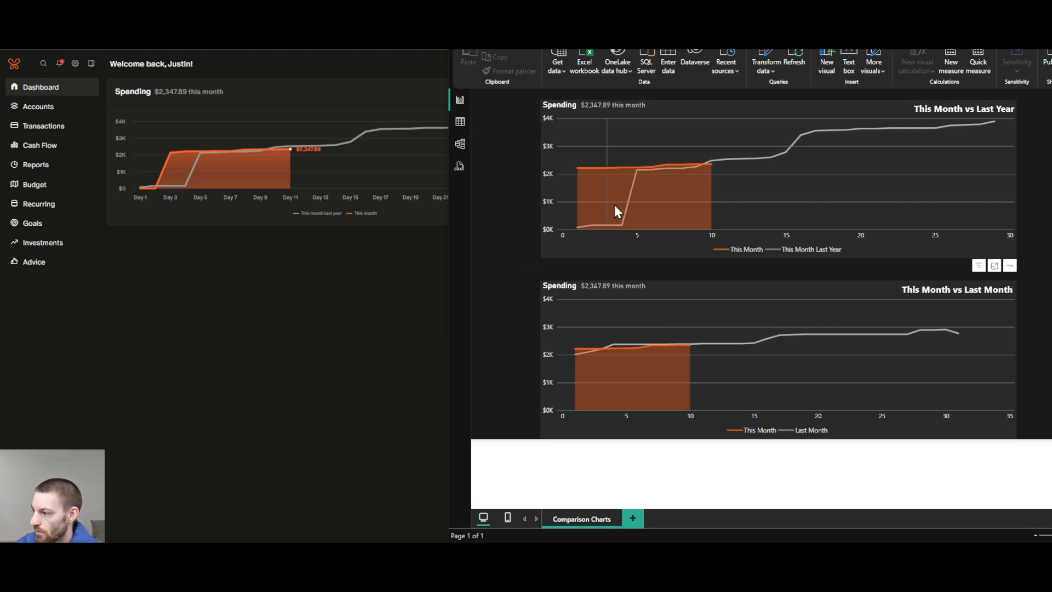
{"action": "mouse_move", "coordinate": [637, 184]}
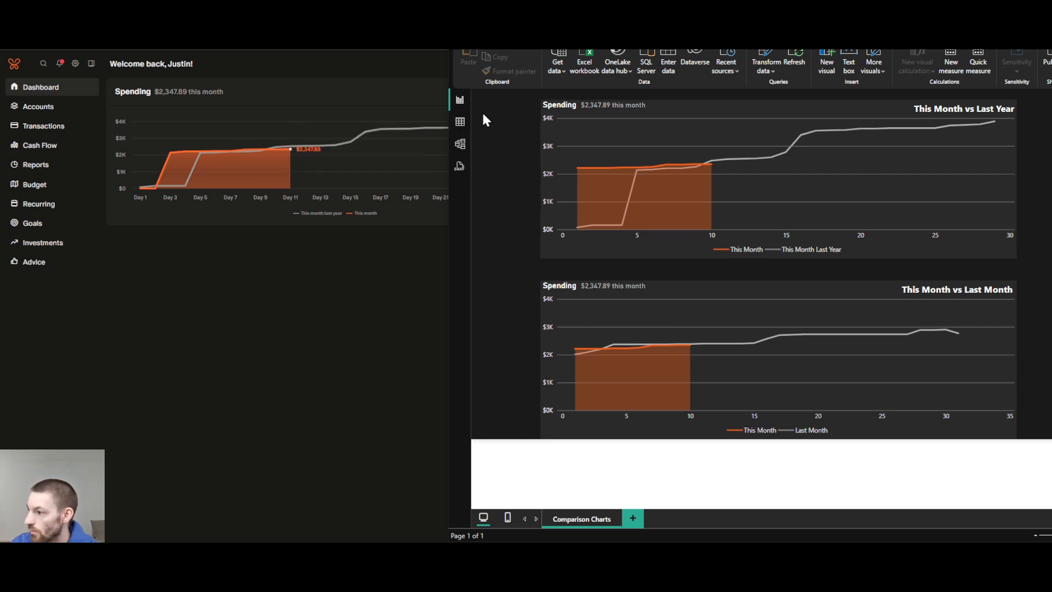
Browse the date and amount rows of the Combined_Expenses table, and return to the report's comparison charts.
{"action": "left_click", "coordinate": [459, 123]}
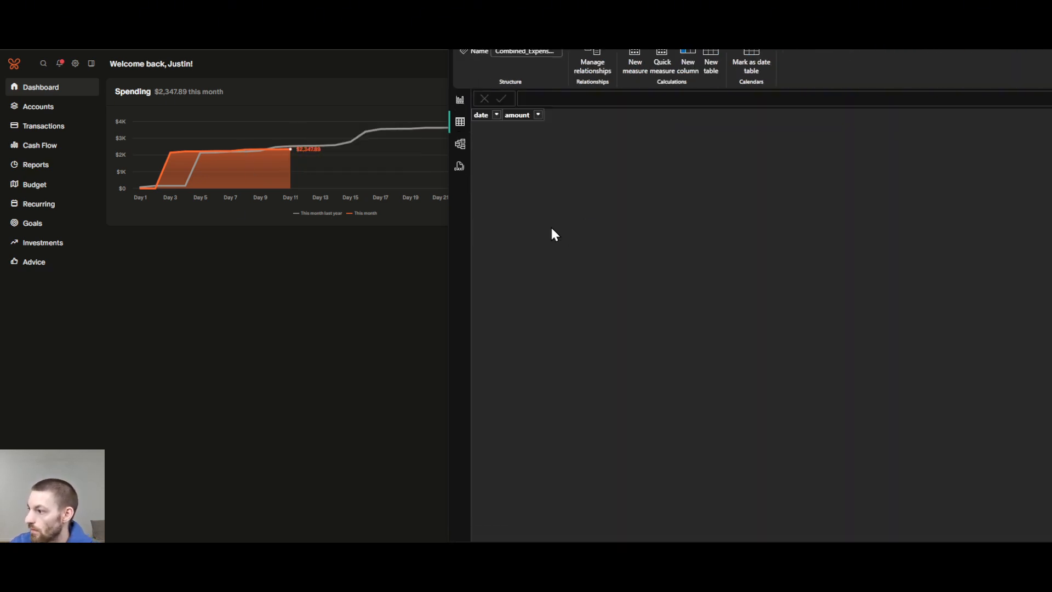
{"action": "scroll", "coordinate": [503, 210], "scroll_direction": "down", "scroll_amount": 15}
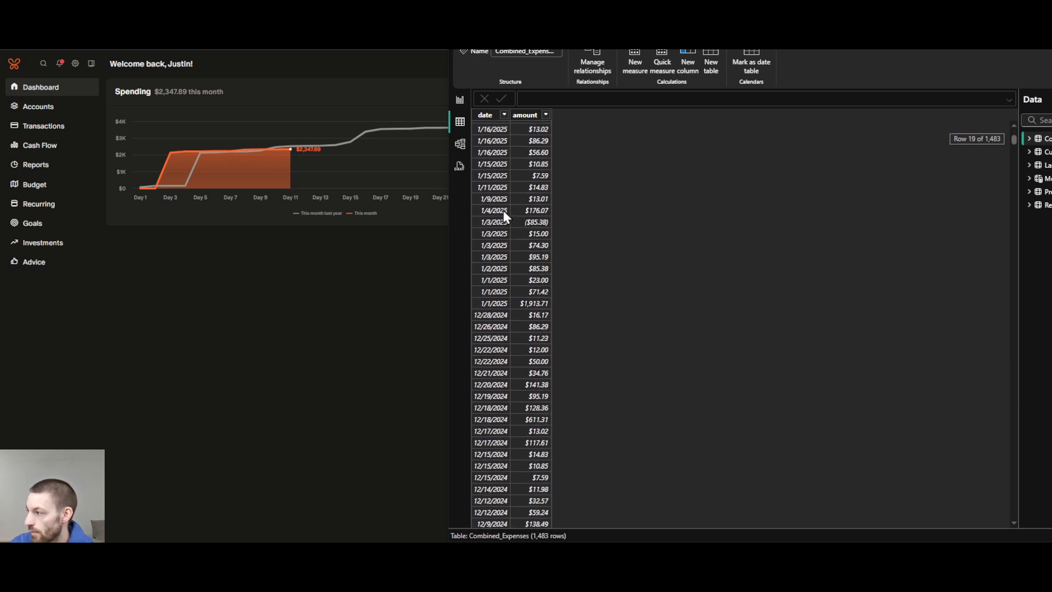
{"action": "scroll", "coordinate": [527, 264], "scroll_direction": "down", "scroll_amount": 20}
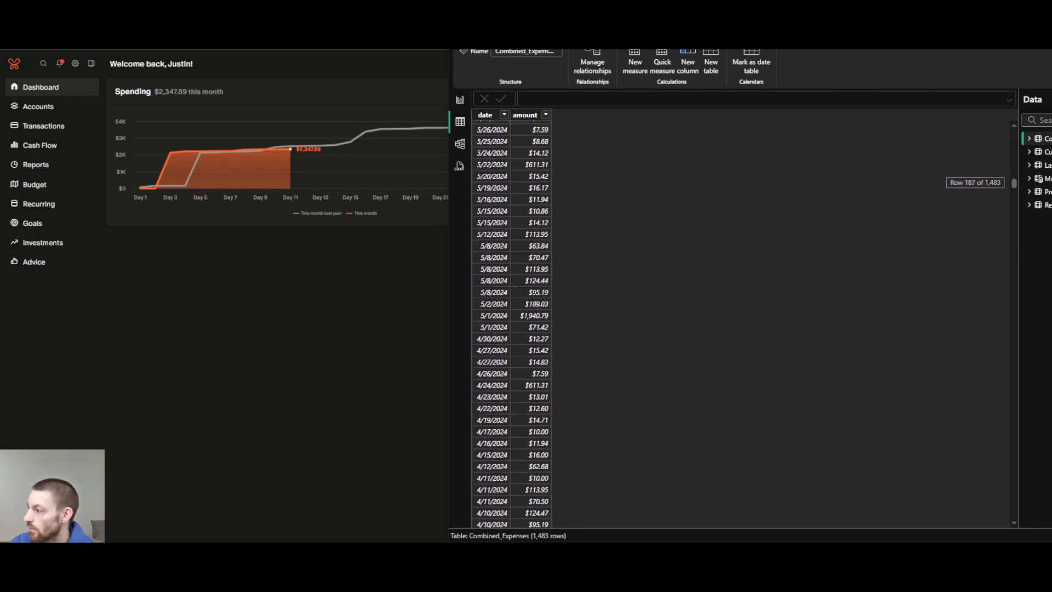
{"action": "left_click_drag", "start_coordinate": [1013, 179], "coordinate": [1027, 101]}
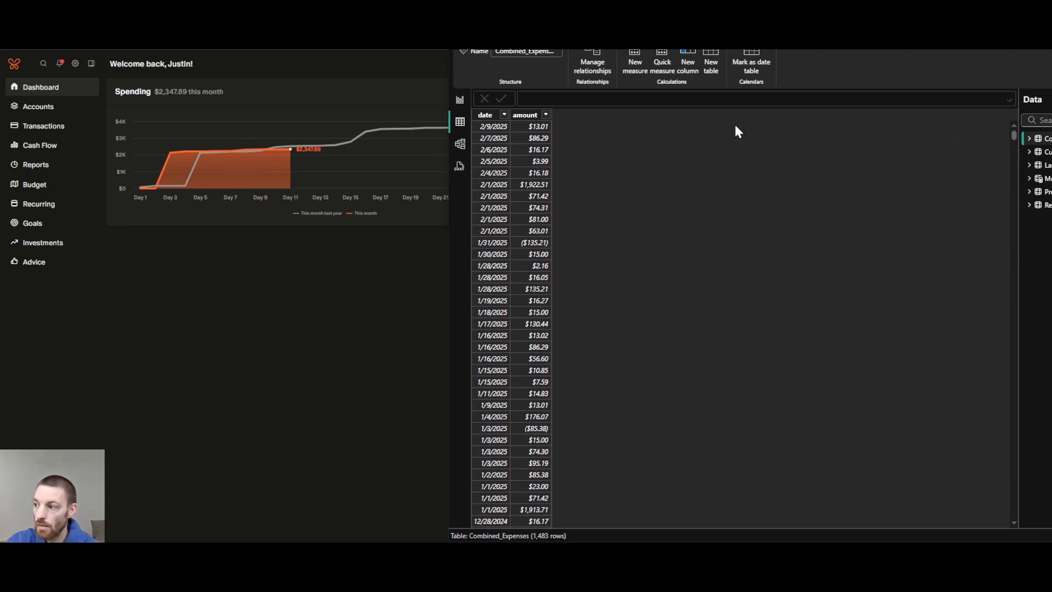
{"action": "left_click", "coordinate": [460, 100]}
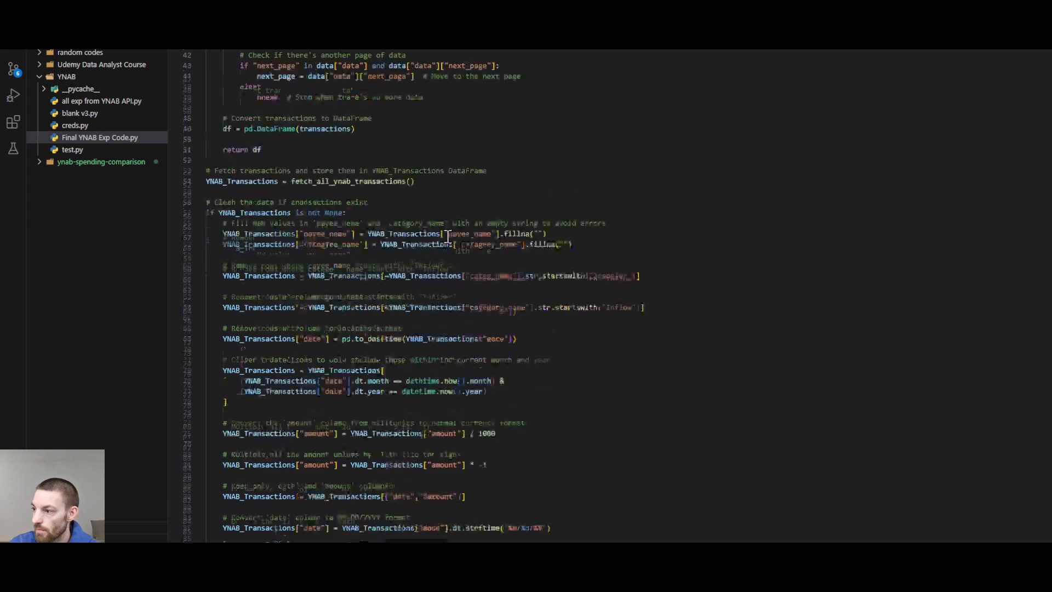
Review the transaction fetching and cleaning code in Final YNAB Exp Code.py in the code editor.
{"action": "scroll", "coordinate": [449, 239], "scroll_direction": "up", "scroll_amount": 8}
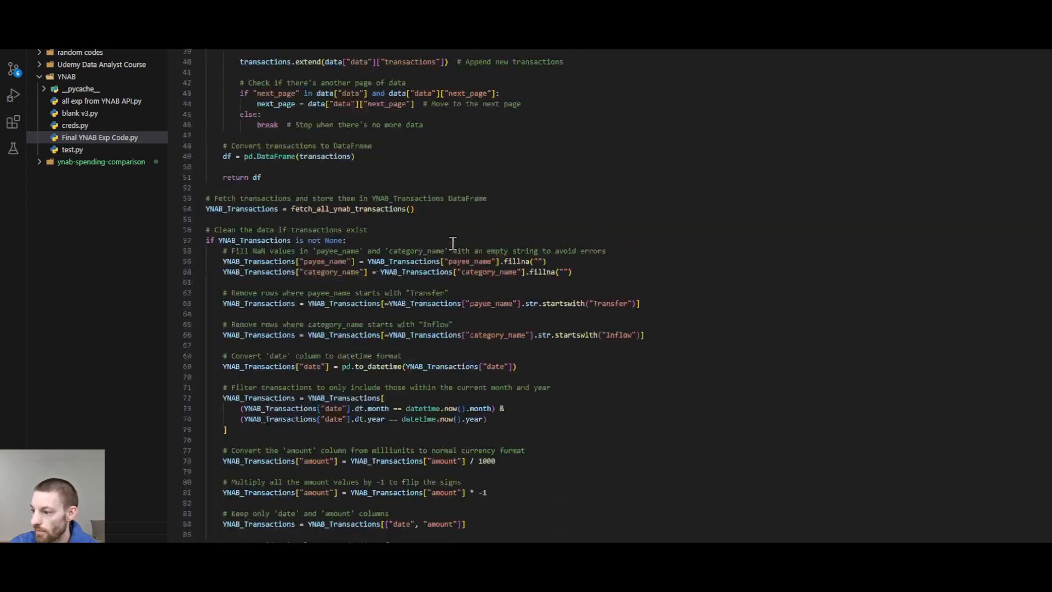
{"action": "scroll", "coordinate": [452, 243], "scroll_direction": "down", "scroll_amount": 18}
{"action": "scroll", "coordinate": [453, 244], "scroll_direction": "up", "scroll_amount": 15}
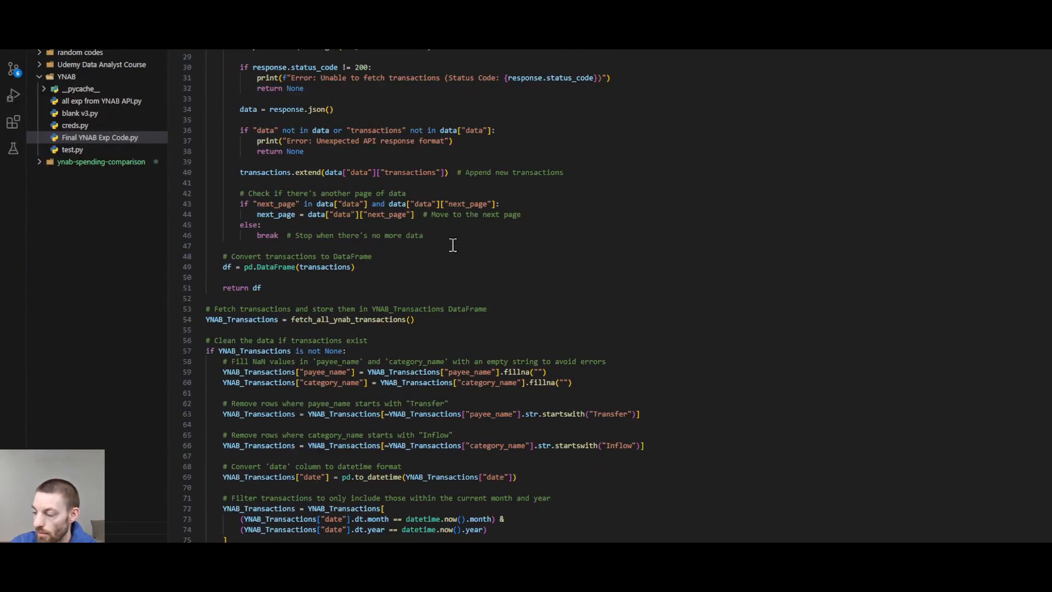
{"action": "left_click", "coordinate": [1012, 14]}
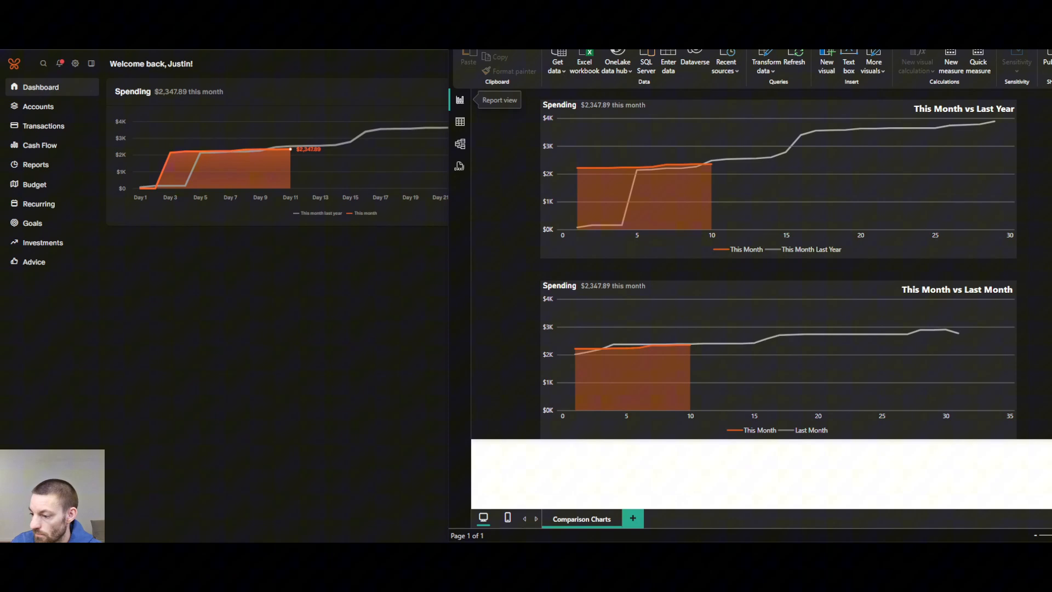
Switch to the Excel workbook and refresh all data connections from the Combined Expenses sheet.
{"action": "mouse_move", "coordinate": [309, 575]}
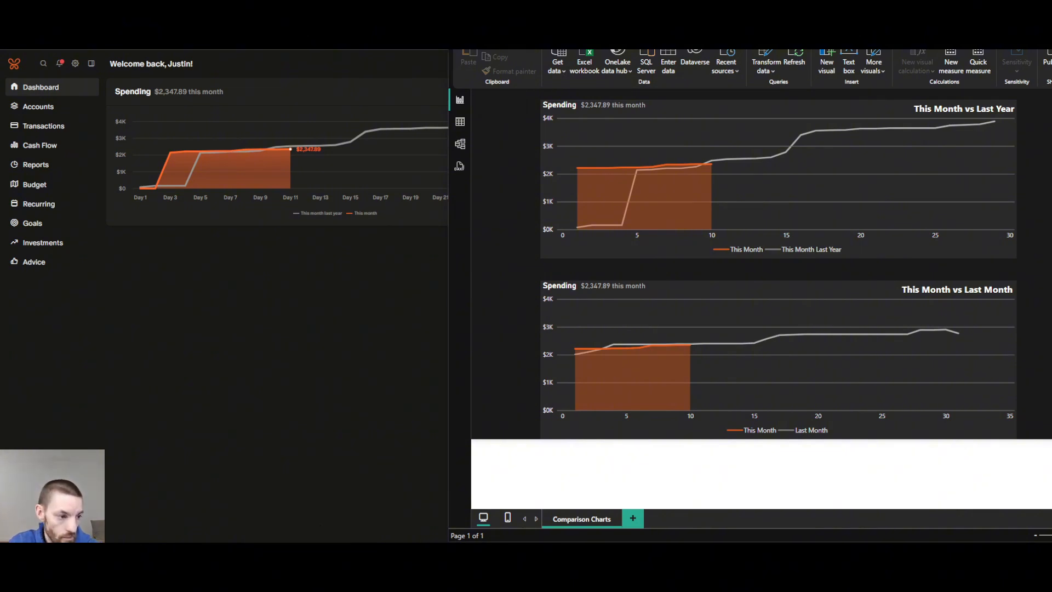
{"action": "key", "text": "alt+Tab"}
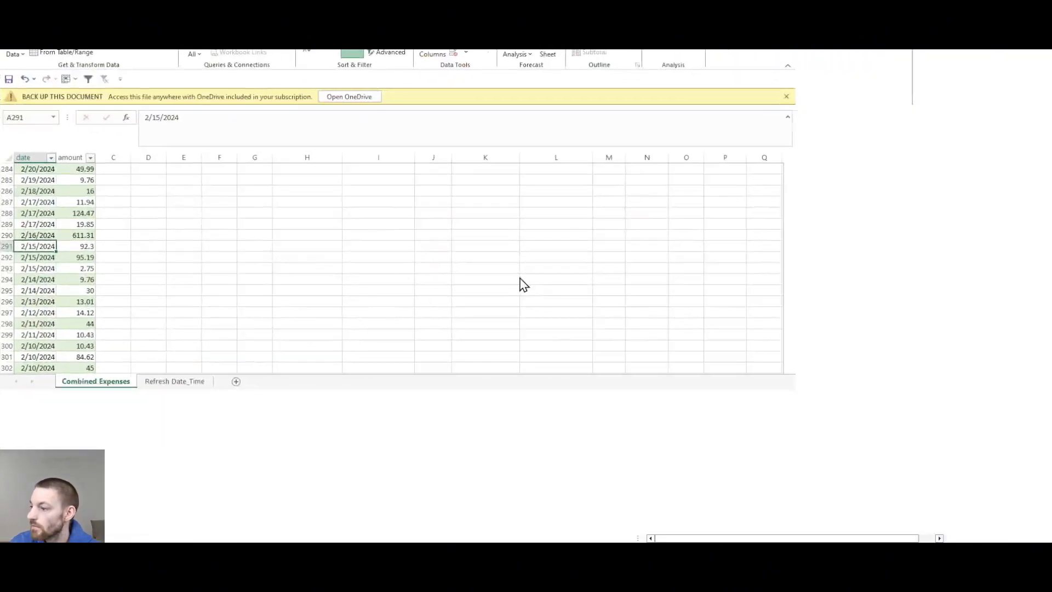
{"action": "scroll", "coordinate": [109, 276], "scroll_direction": "up", "scroll_amount": 7}
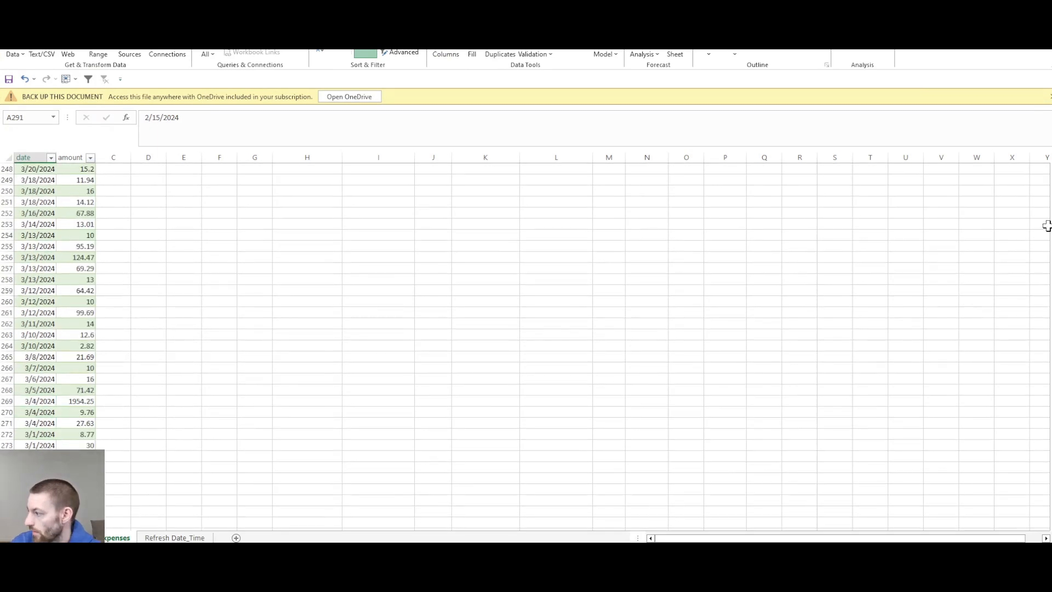
{"action": "left_click", "coordinate": [1047, 226]}
{"action": "left_click_drag", "start_coordinate": [1047, 226], "coordinate": [1047, 165]}
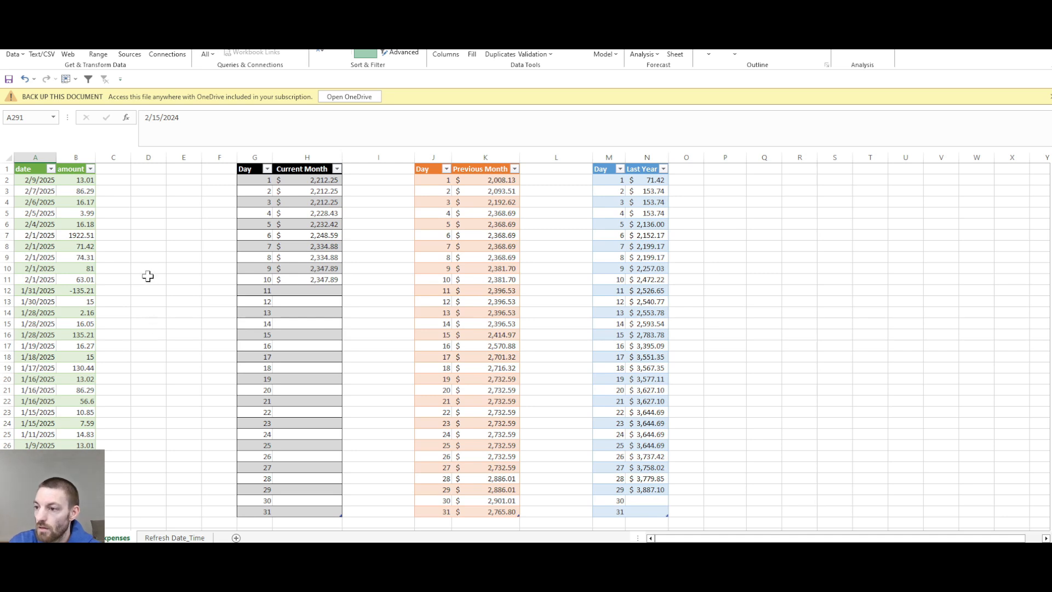
{"action": "left_click", "coordinate": [212, 54]}
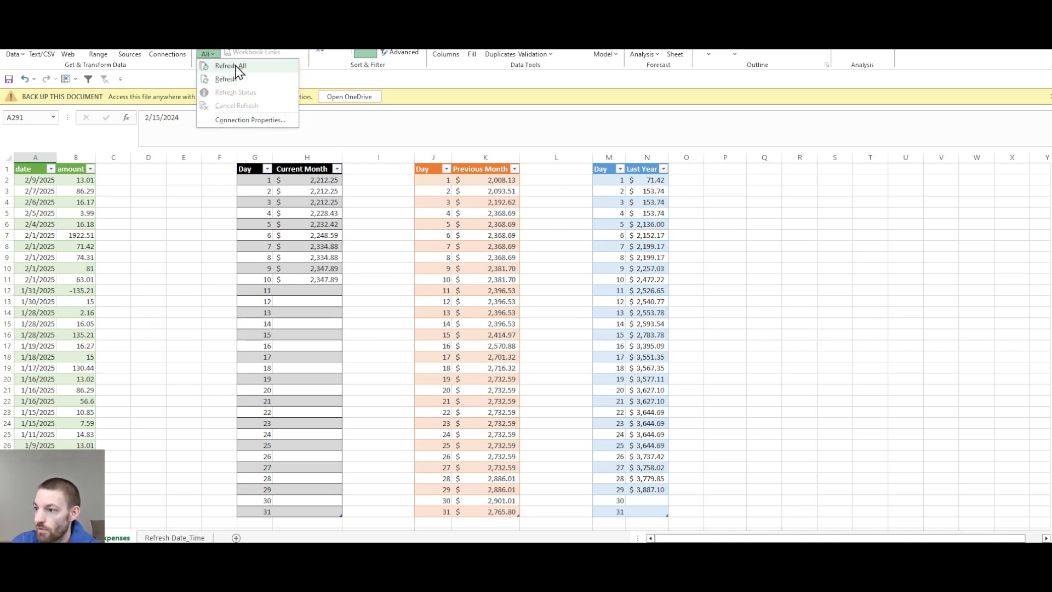
{"action": "left_click", "coordinate": [233, 65]}
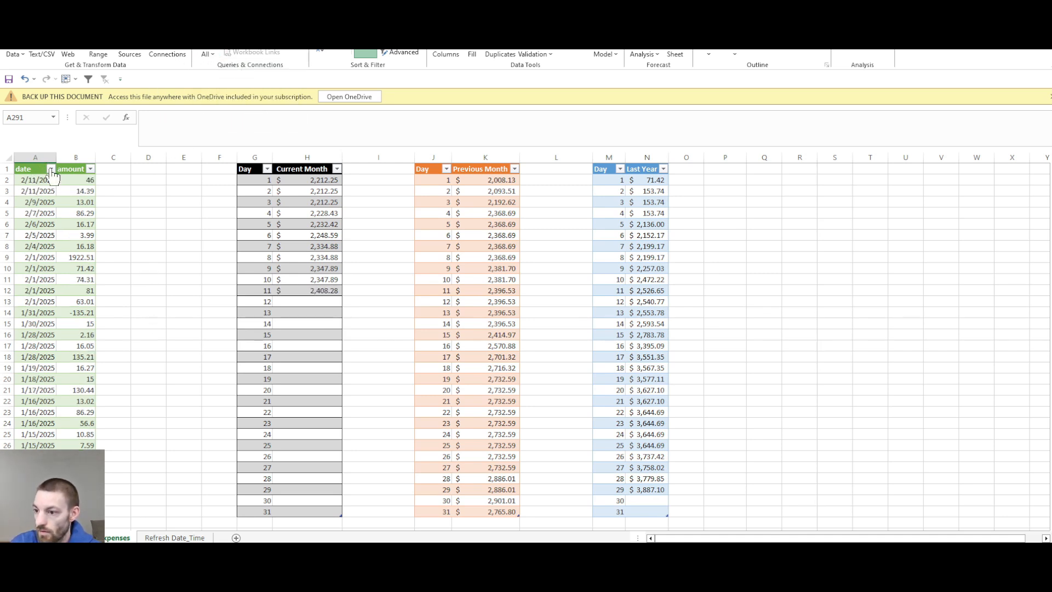
Inspect the two newest expense rows and the Current Month, Previous Month and Last Year tables beside them.
{"action": "left_click_drag", "start_coordinate": [36, 181], "coordinate": [39, 196]}
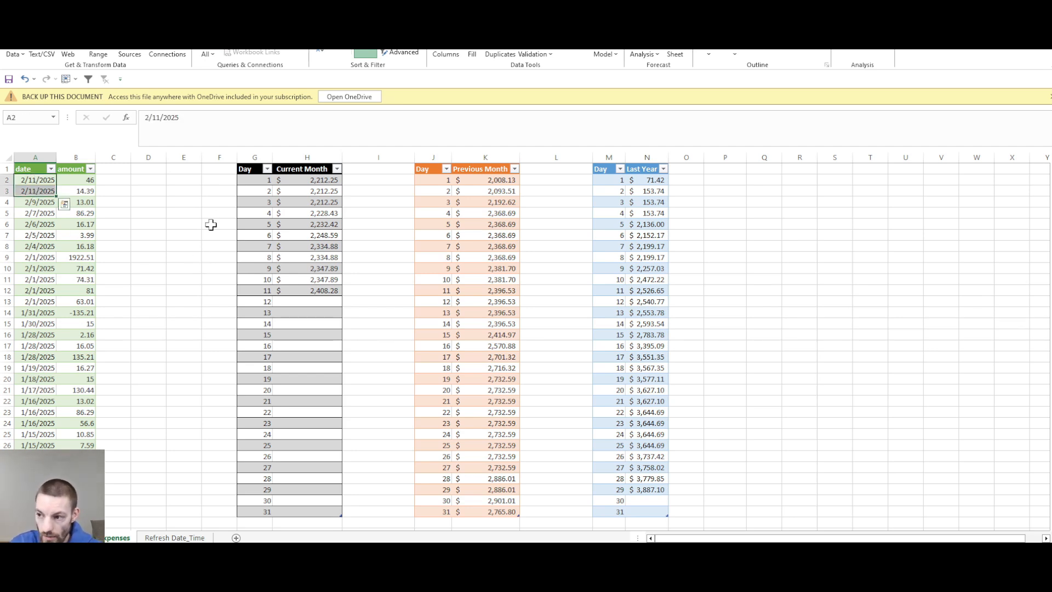
{"action": "left_click", "coordinate": [89, 180]}
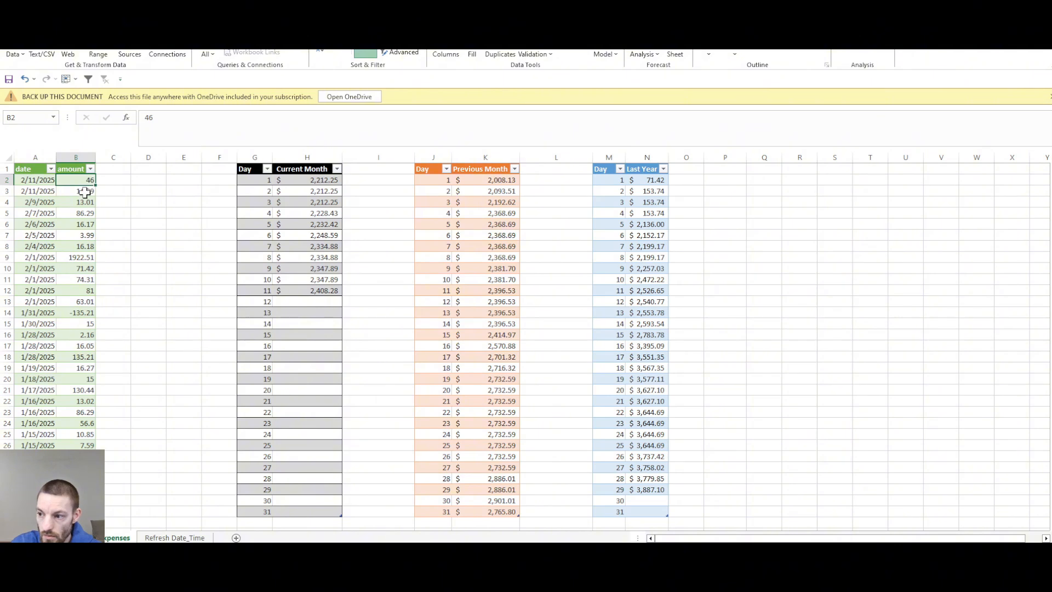
{"action": "left_click", "coordinate": [85, 192]}
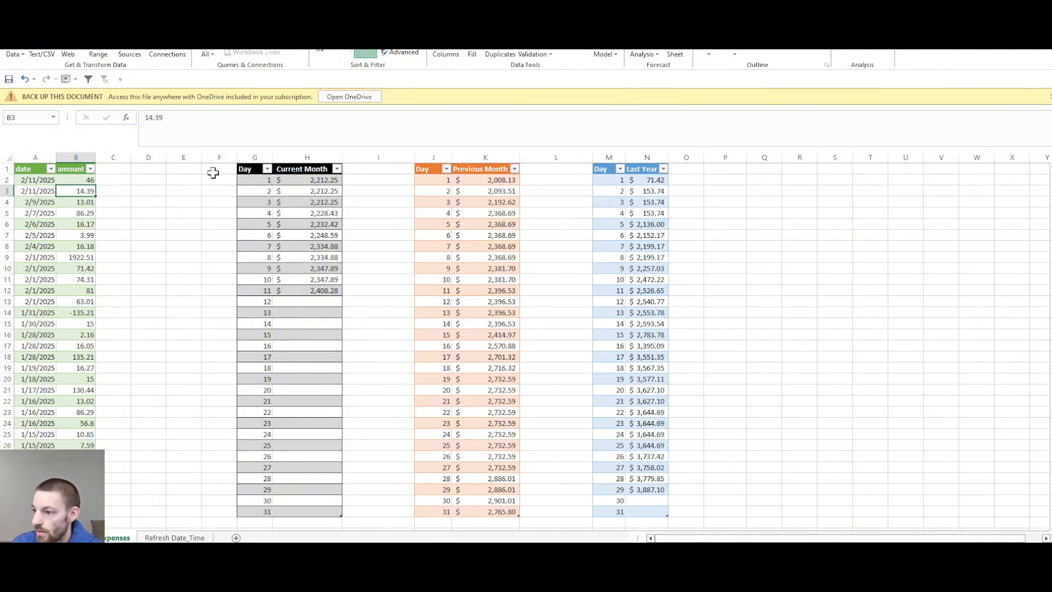
{"action": "left_click_drag", "start_coordinate": [212, 171], "coordinate": [699, 518]}
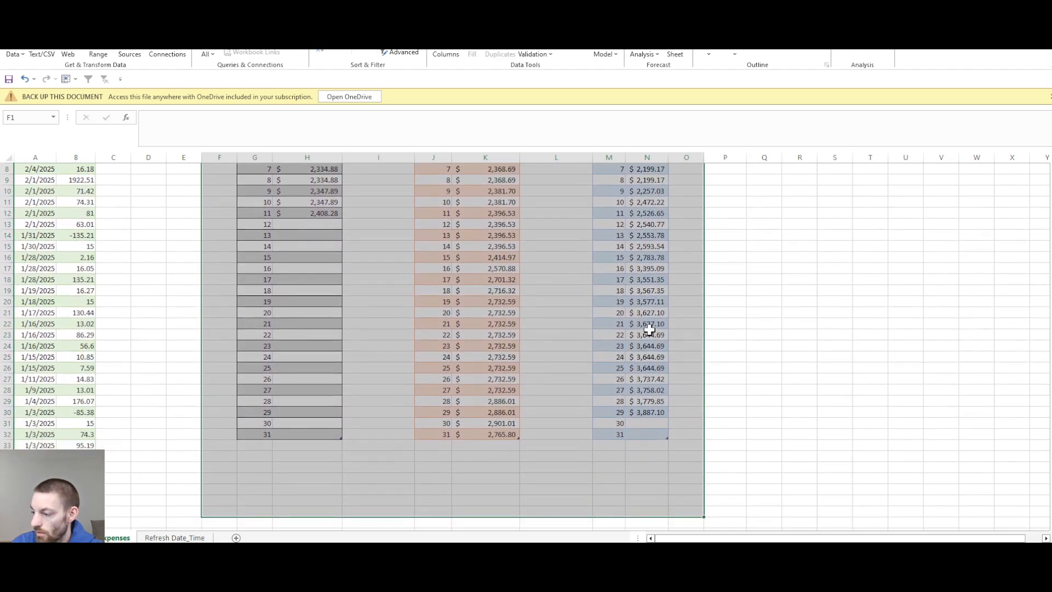
{"action": "scroll", "coordinate": [648, 328], "scroll_direction": "up", "scroll_amount": 3}
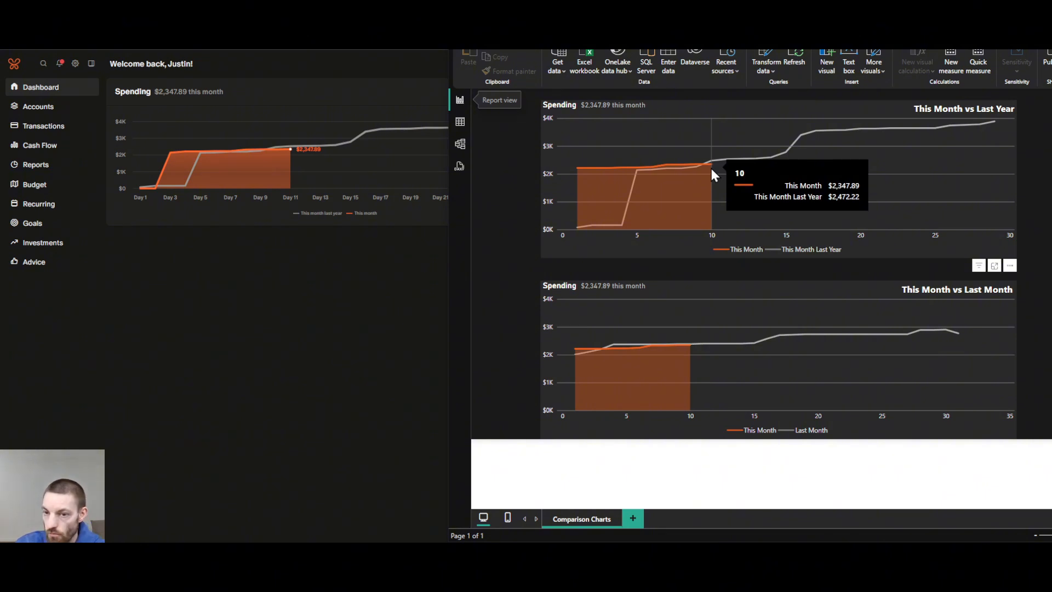
Switch to the Power BI report, refresh its data and check the latest day on the This Month vs Last Year chart.
{"action": "left_click", "coordinate": [796, 57]}
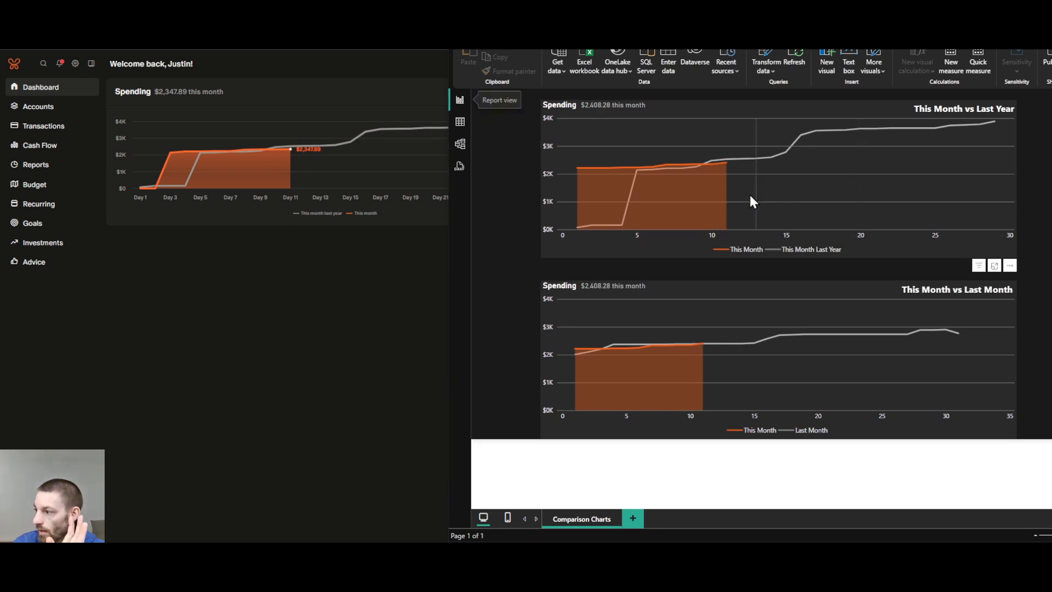
{"action": "mouse_move", "coordinate": [727, 196]}
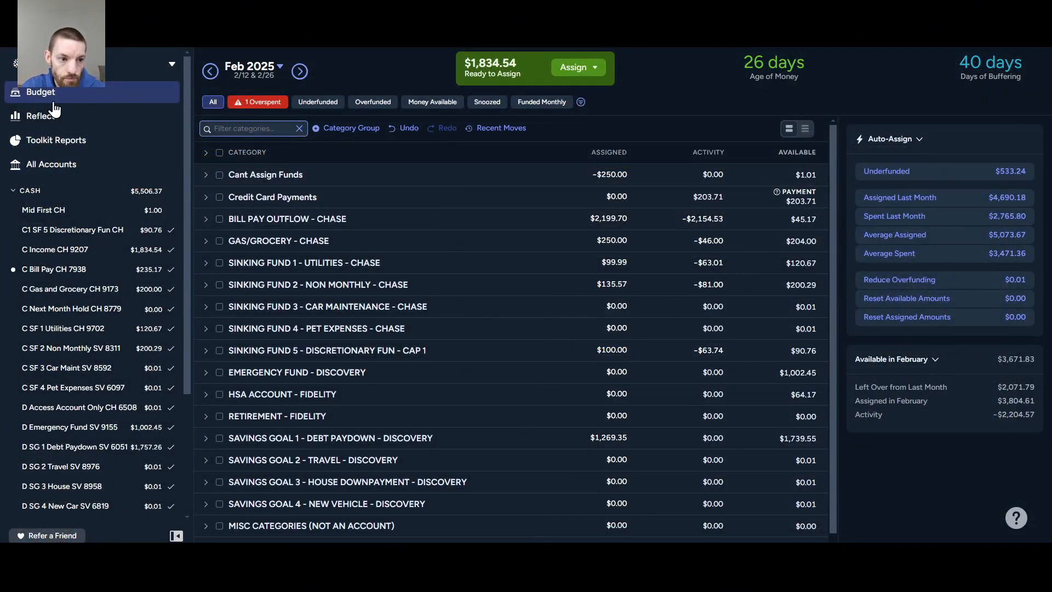
Switch to YNAB, view the Spending Breakdown report for Feb 2025, and return to the budget.
{"action": "left_click", "coordinate": [41, 115]}
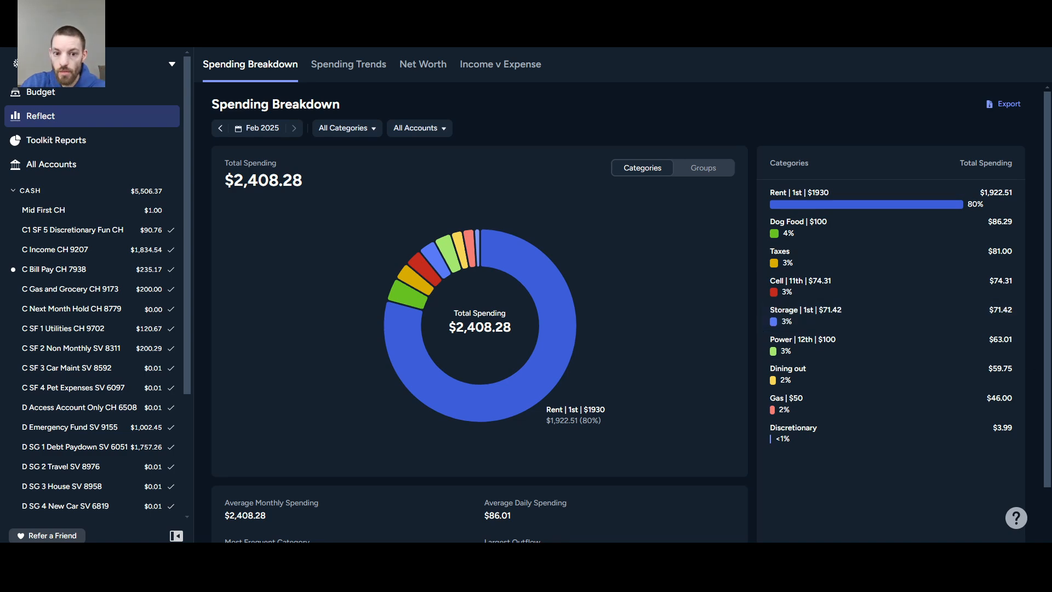
{"action": "left_click", "coordinate": [38, 92]}
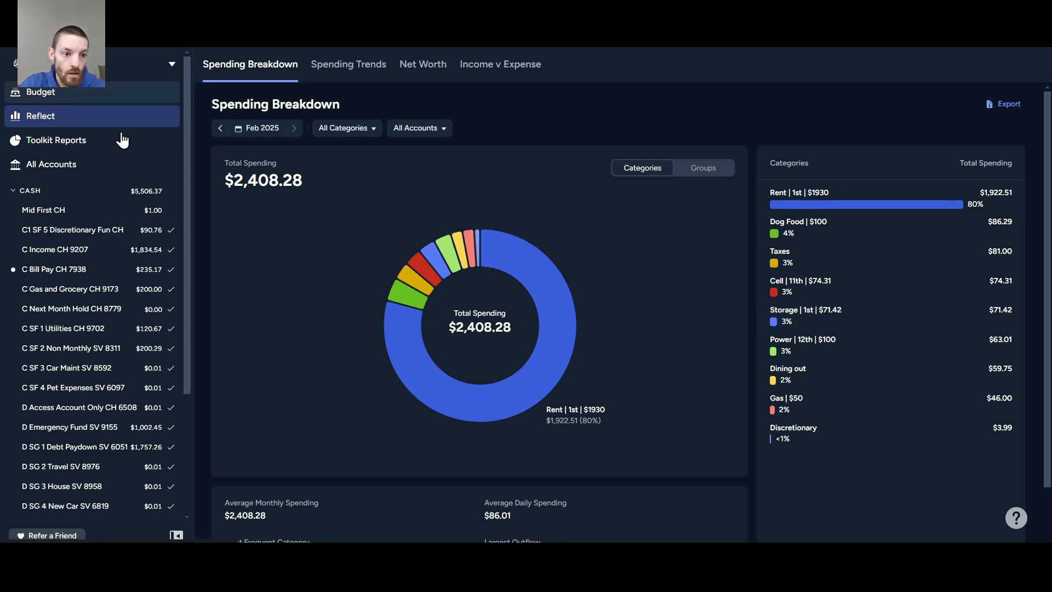
Filter the budget to overspent categories, expand the Sinking Fund 5 group to inspect them, and show all categories again.
{"action": "left_click", "coordinate": [581, 104]}
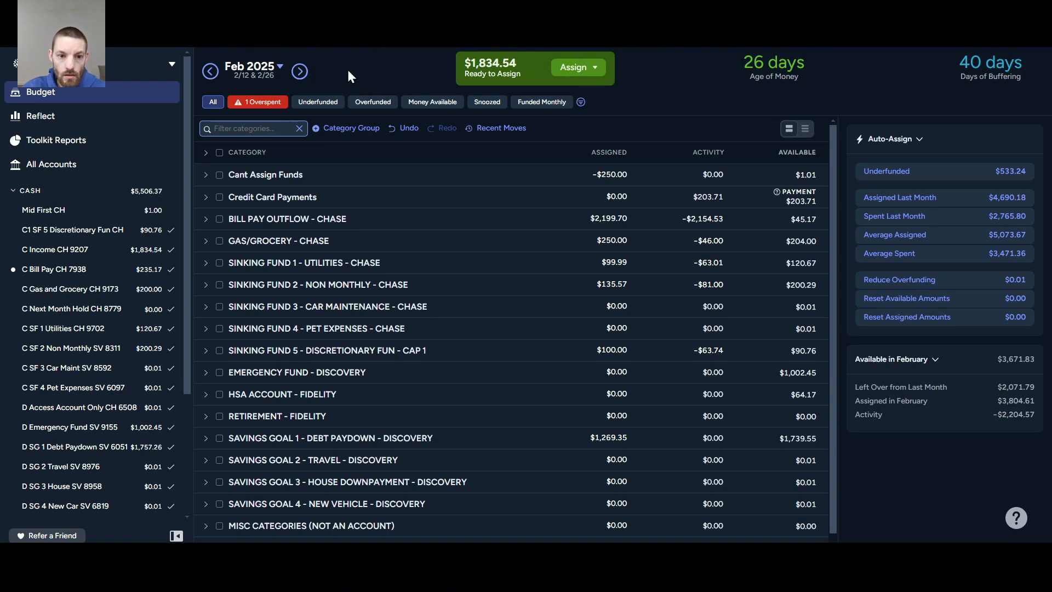
{"action": "left_click", "coordinate": [257, 101]}
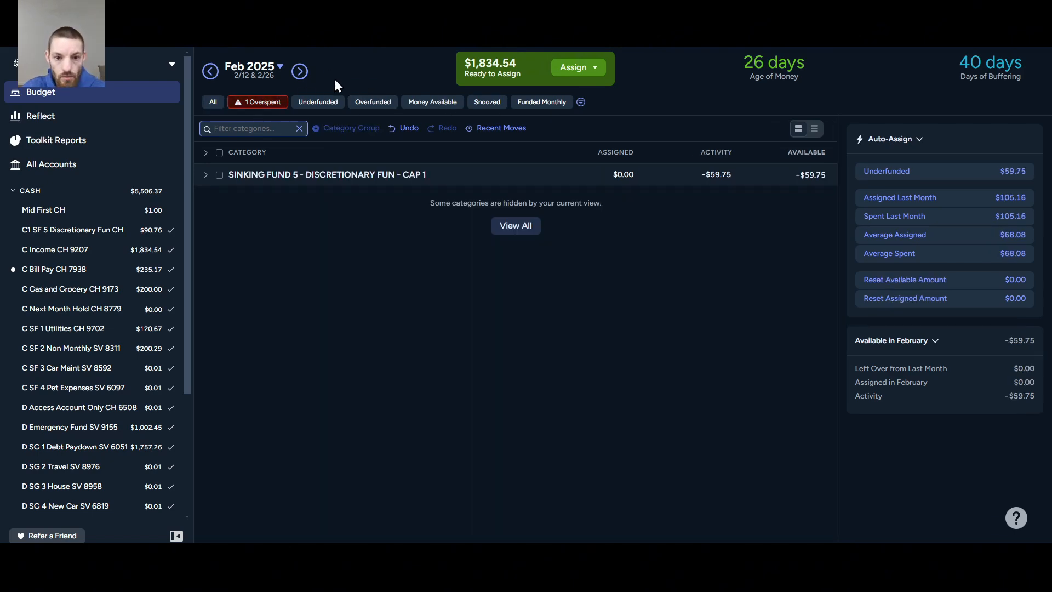
{"action": "left_click", "coordinate": [206, 175]}
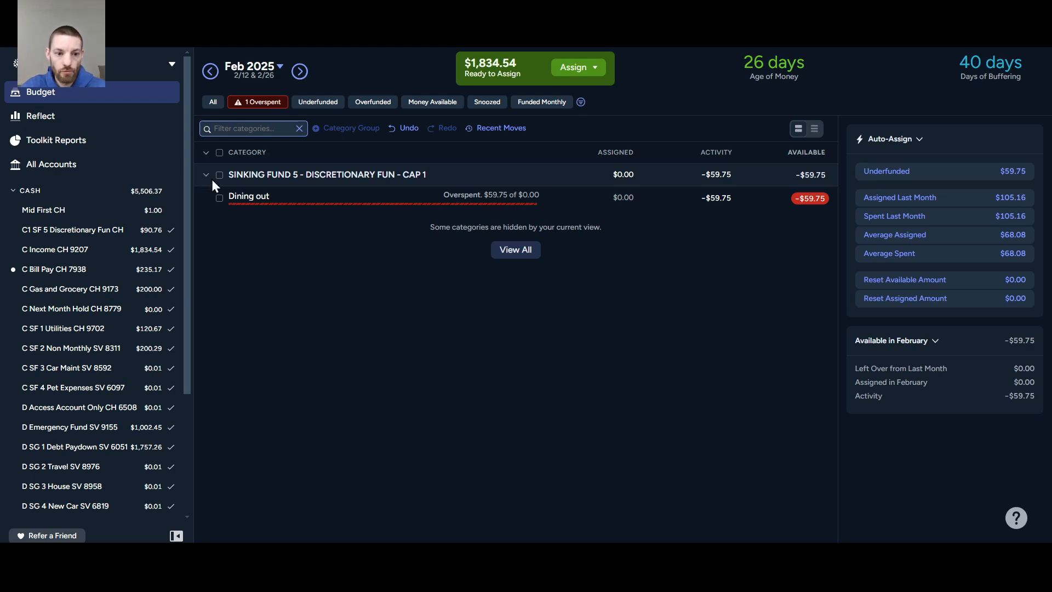
{"action": "left_click", "coordinate": [214, 105]}
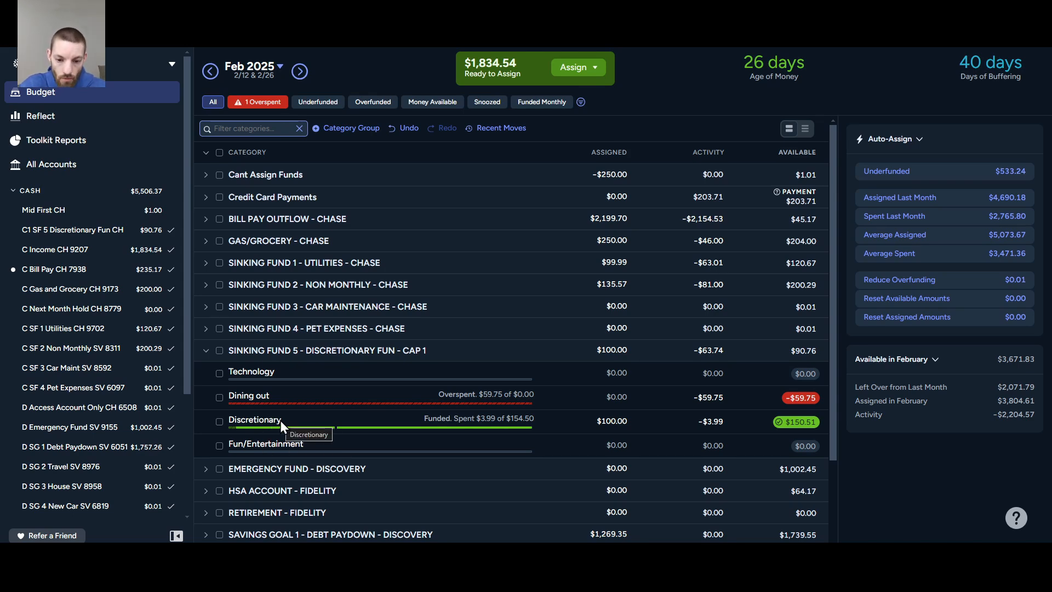
{"action": "left_click", "coordinate": [567, 423]}
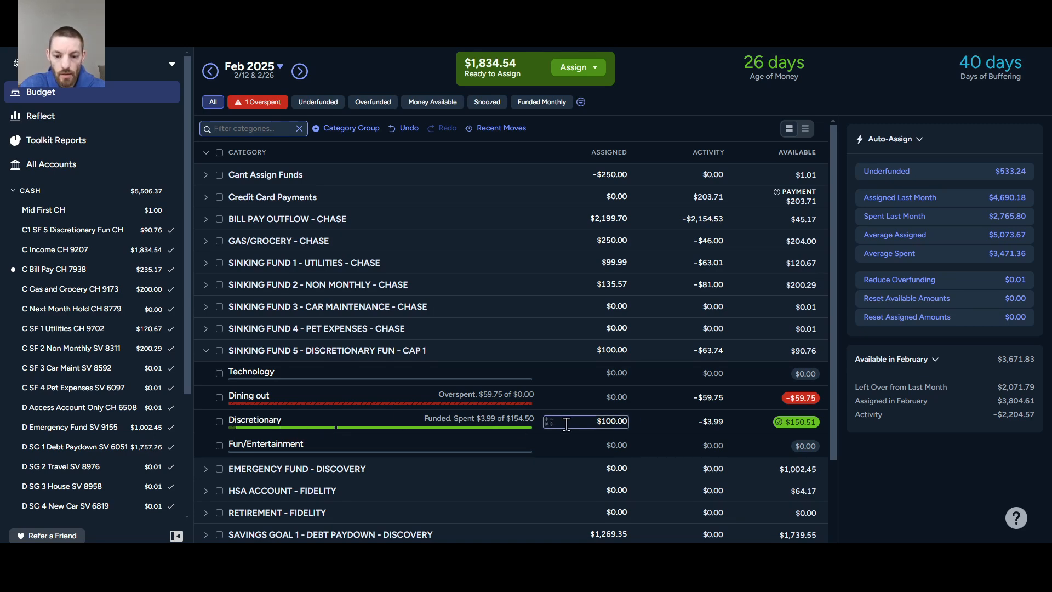
{"action": "key", "text": "Escape"}
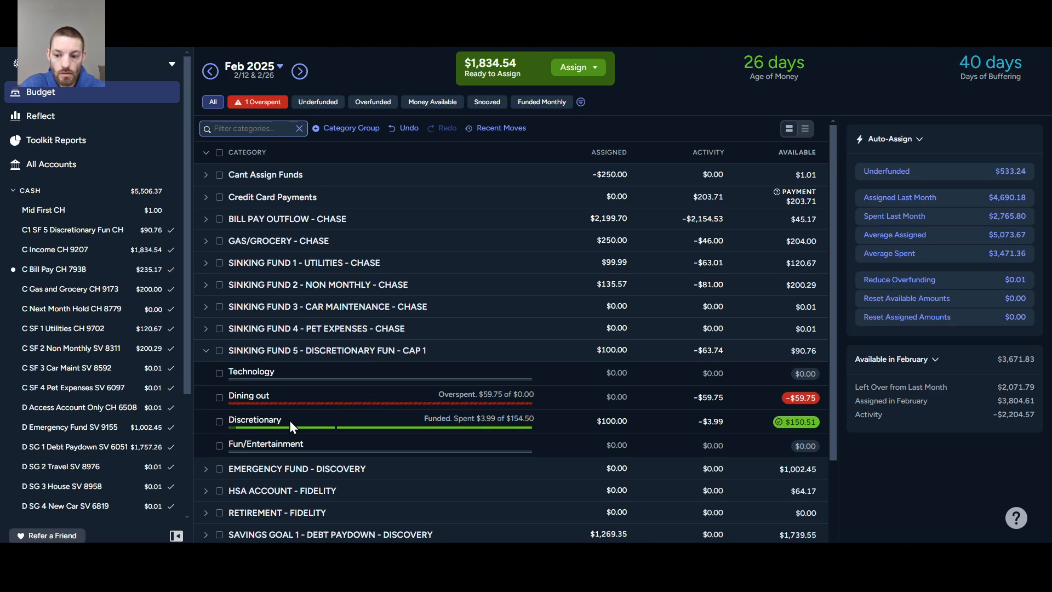
{"action": "left_click", "coordinate": [557, 424]}
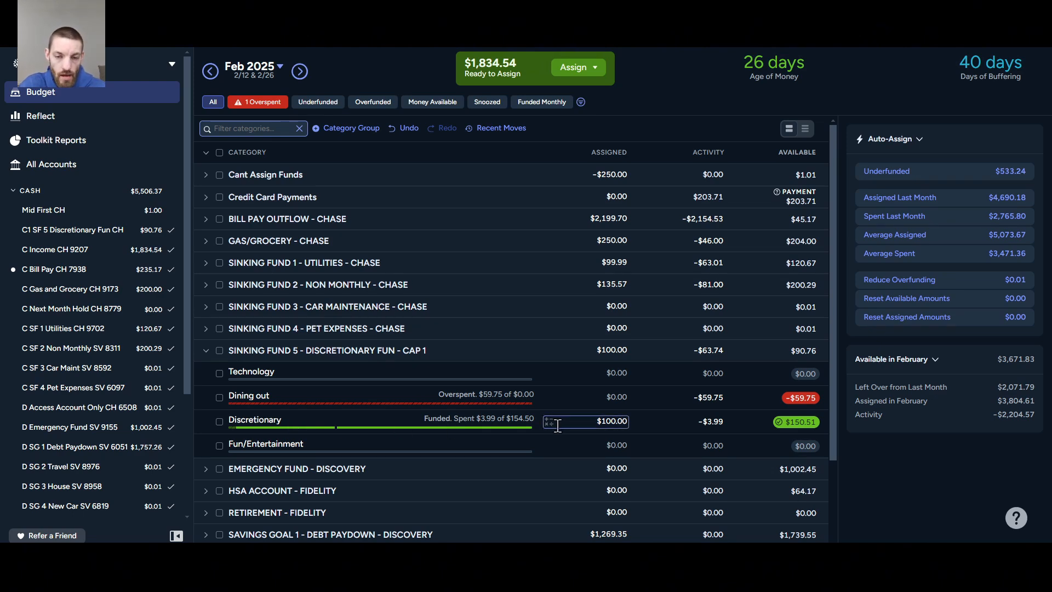
{"action": "key", "text": "Escape"}
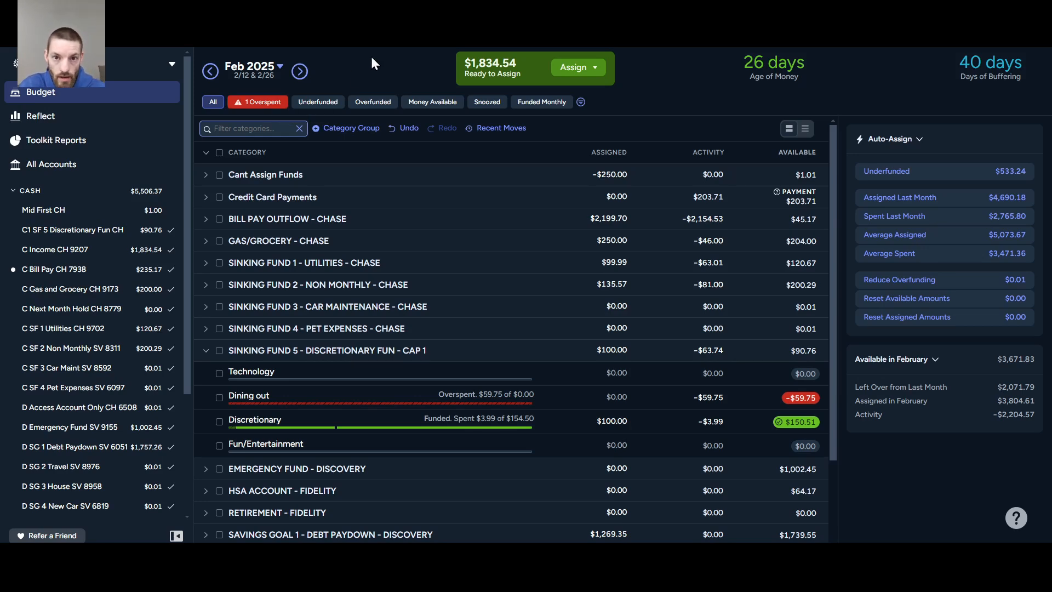
Cover the Dining out overspending with money from the Discretionary category and collapse the Sinking Fund 5 group.
{"action": "left_click", "coordinate": [802, 404]}
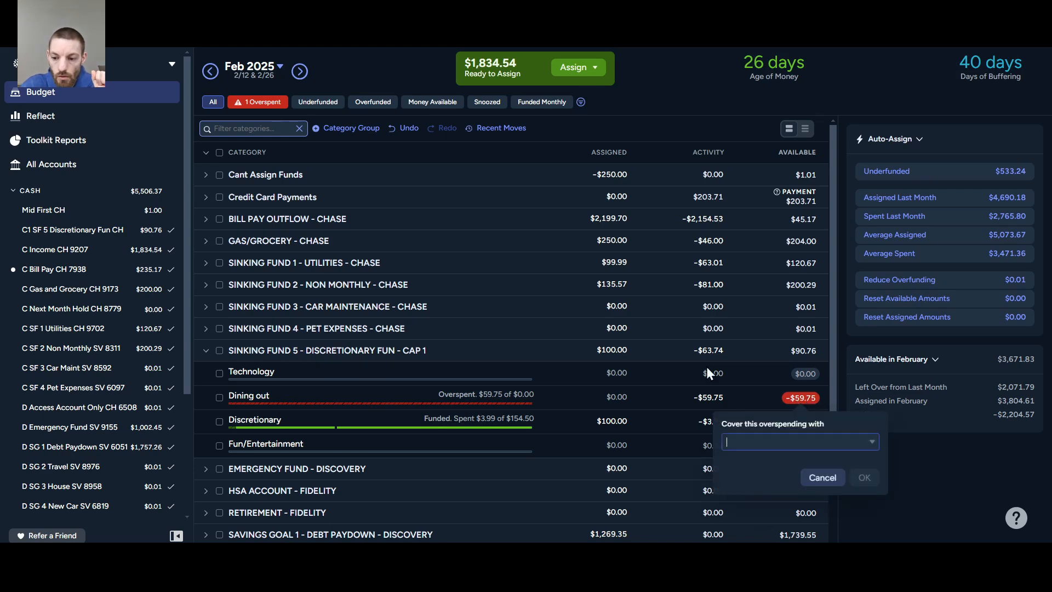
{"action": "left_click", "coordinate": [770, 444]}
{"action": "type", "text": "disc"}
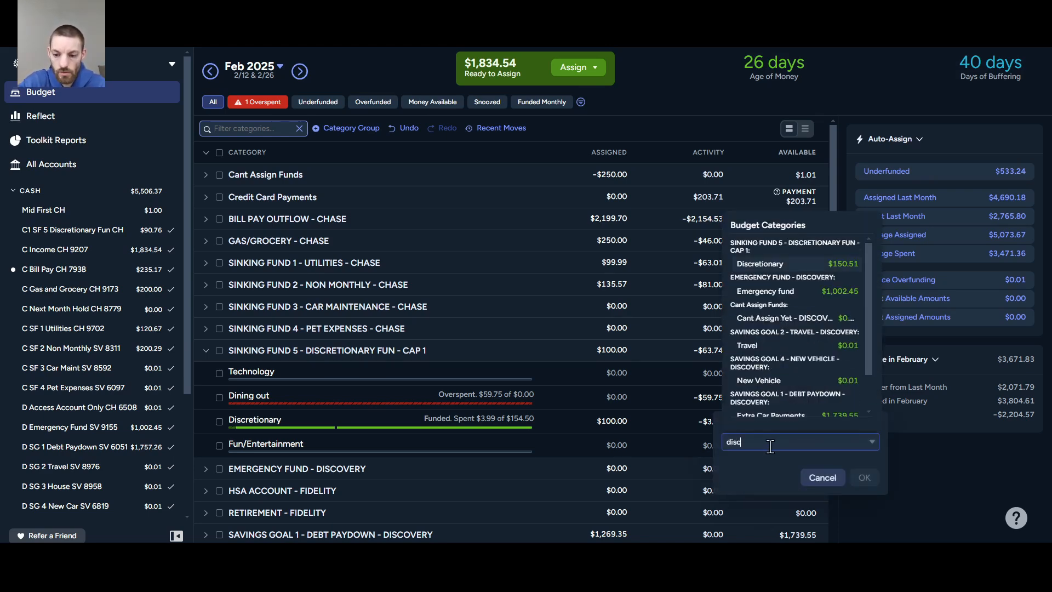
{"action": "type", "text": "re"}
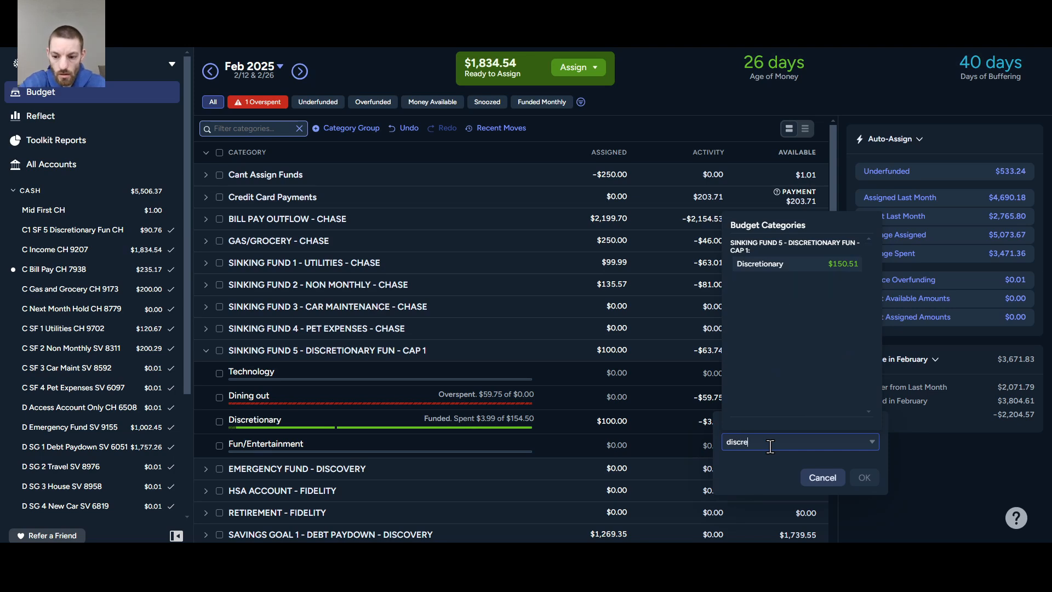
{"action": "left_click", "coordinate": [814, 266]}
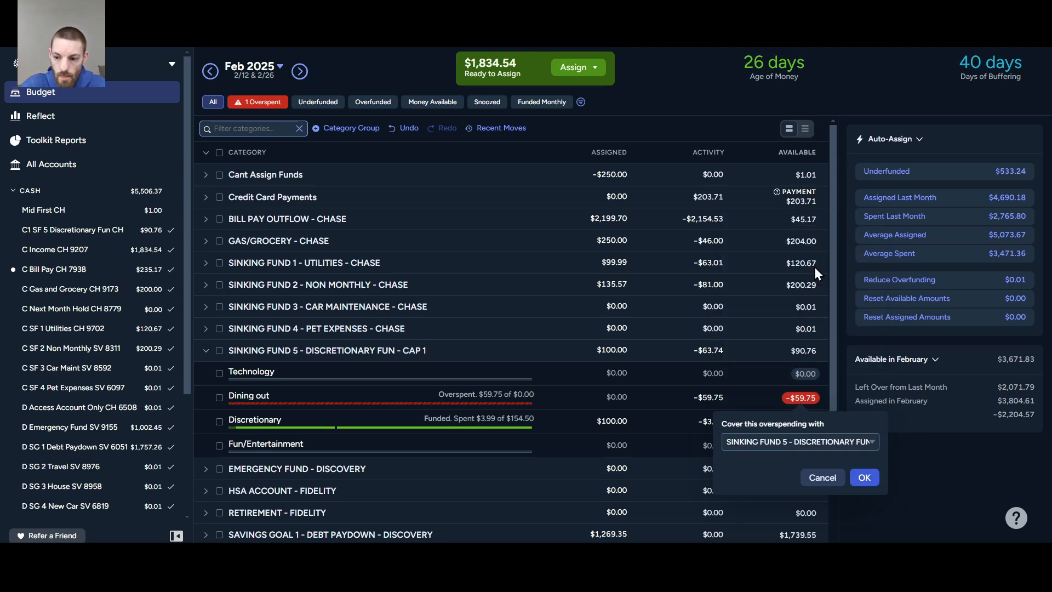
{"action": "left_click", "coordinate": [864, 477]}
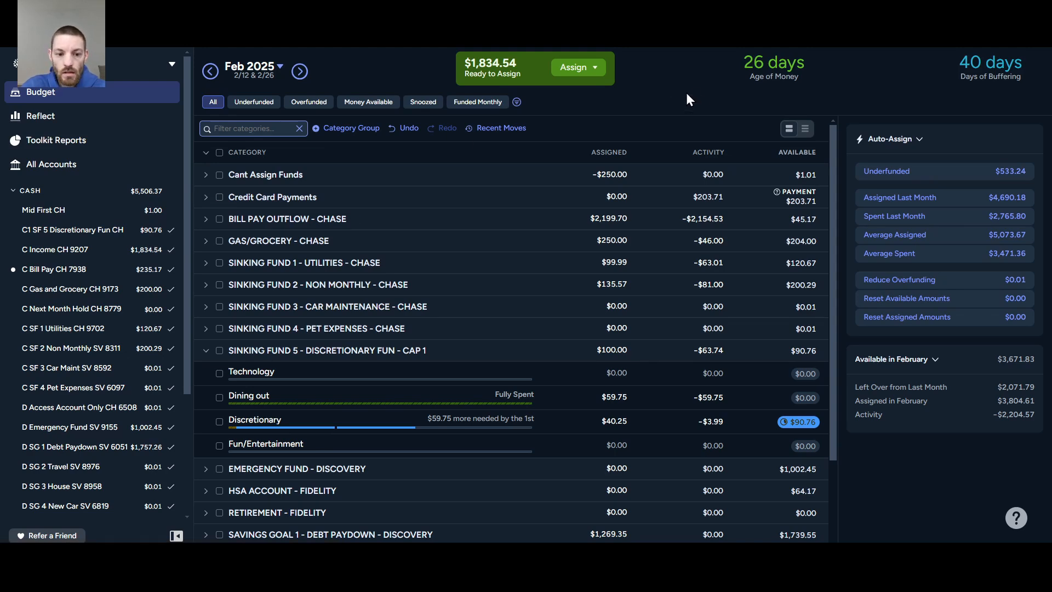
{"action": "left_click", "coordinate": [207, 351]}
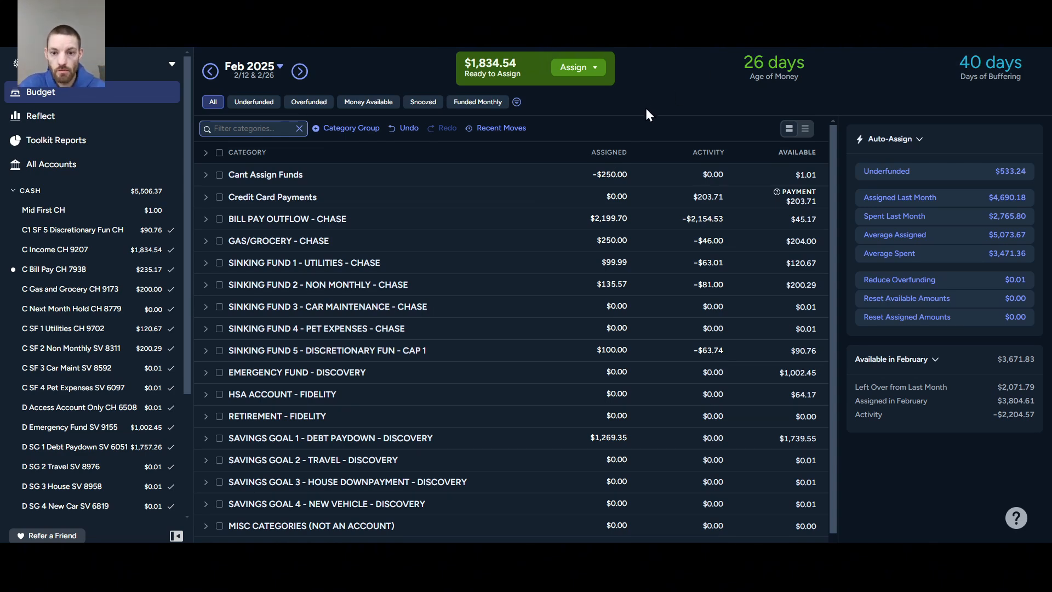
In the Mar 2025 budget, fund half of the Rent target with $965.00, return to Feb 2025 and clear the selection.
{"action": "left_click", "coordinate": [298, 71]}
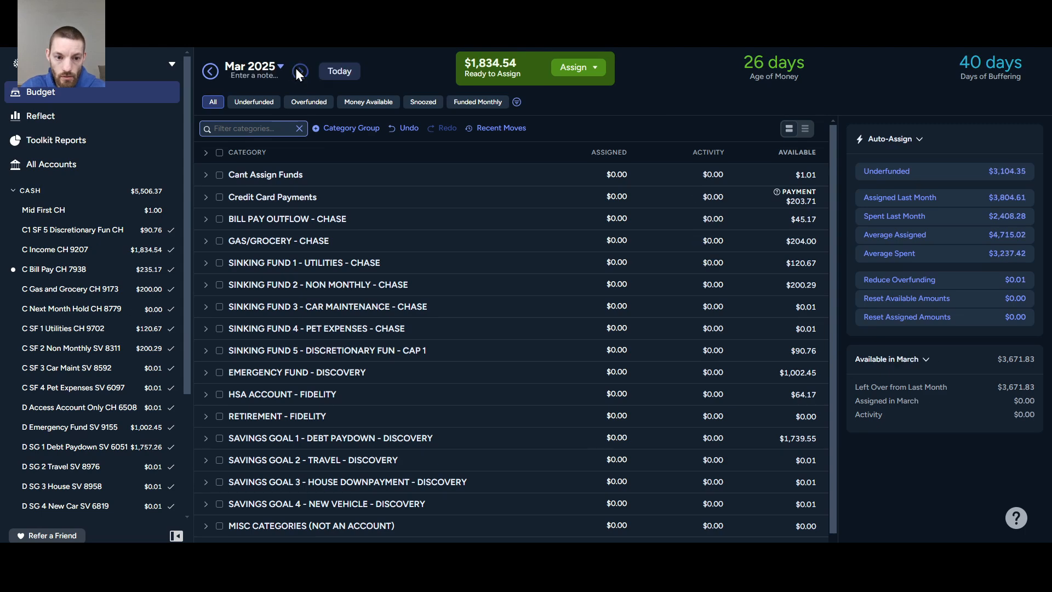
{"action": "left_click", "coordinate": [207, 219]}
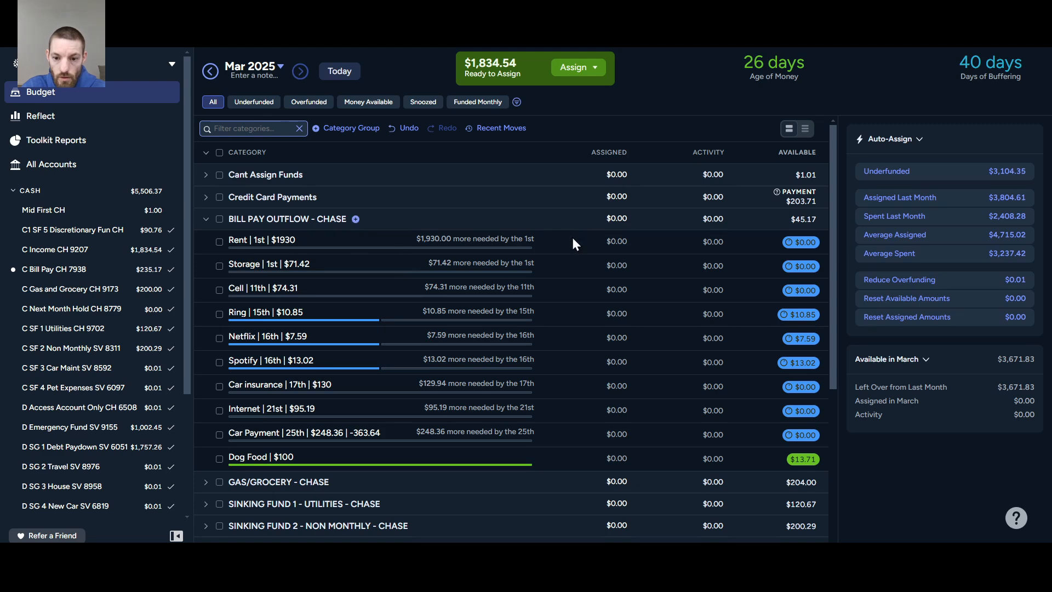
{"action": "left_click", "coordinate": [365, 239]}
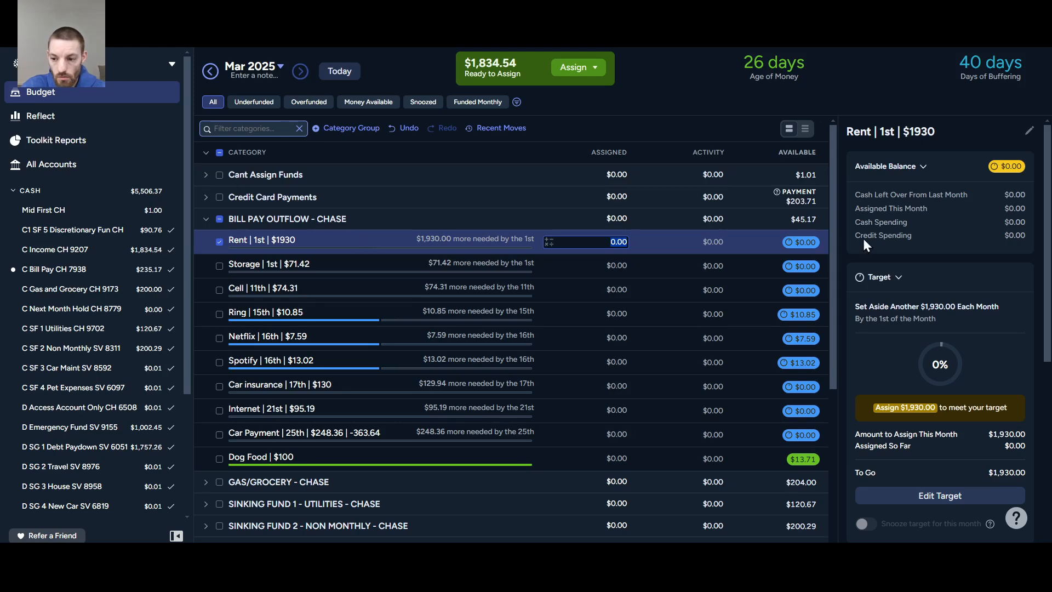
{"action": "scroll", "coordinate": [932, 356], "scroll_direction": "down", "scroll_amount": 4}
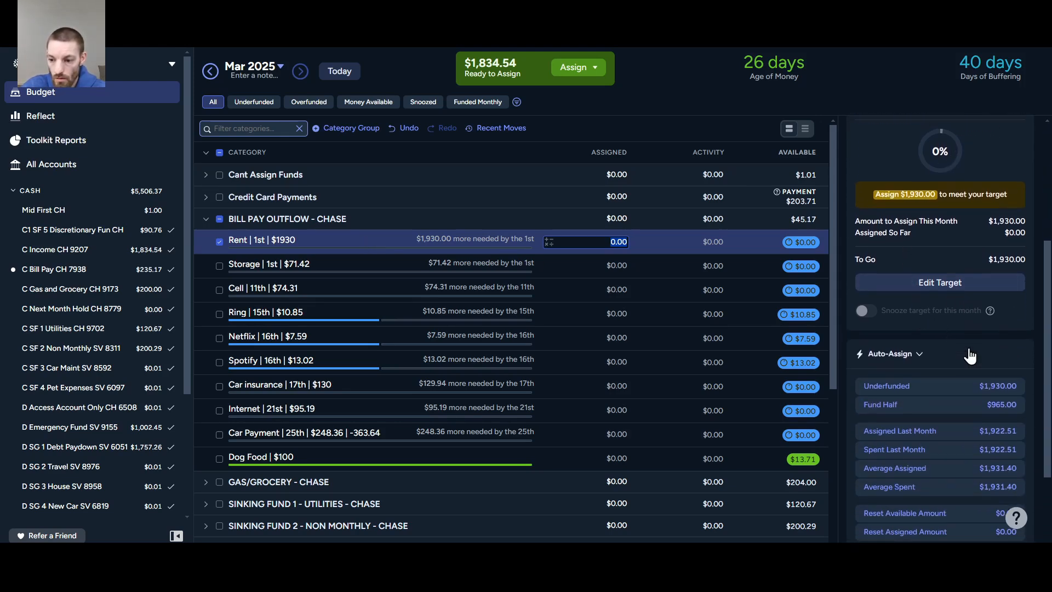
{"action": "left_click", "coordinate": [919, 404]}
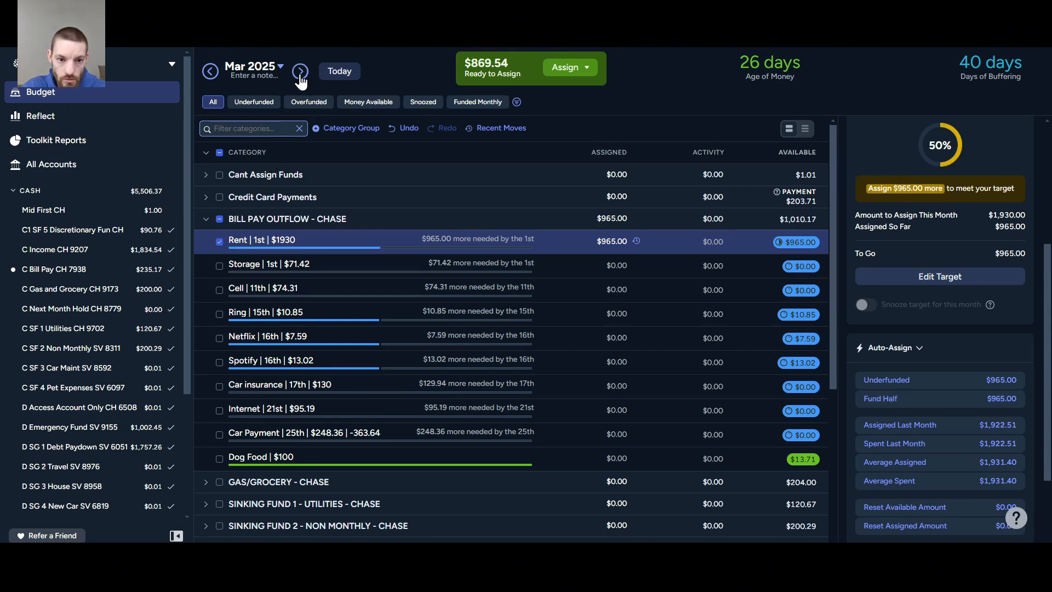
{"action": "left_click", "coordinate": [336, 74]}
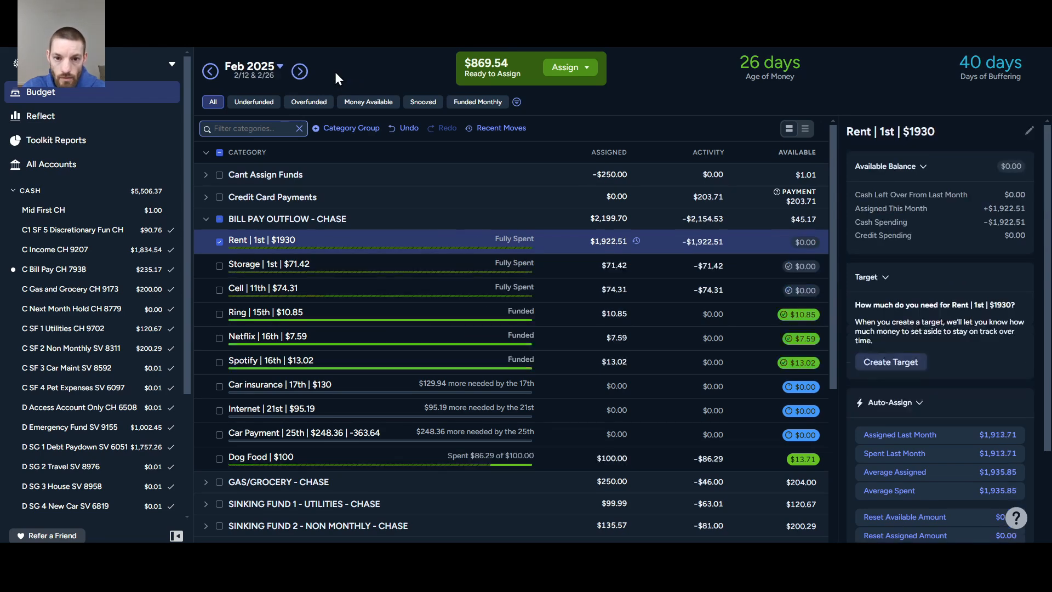
{"action": "left_click", "coordinate": [219, 241]}
{"action": "left_click", "coordinate": [219, 218]}
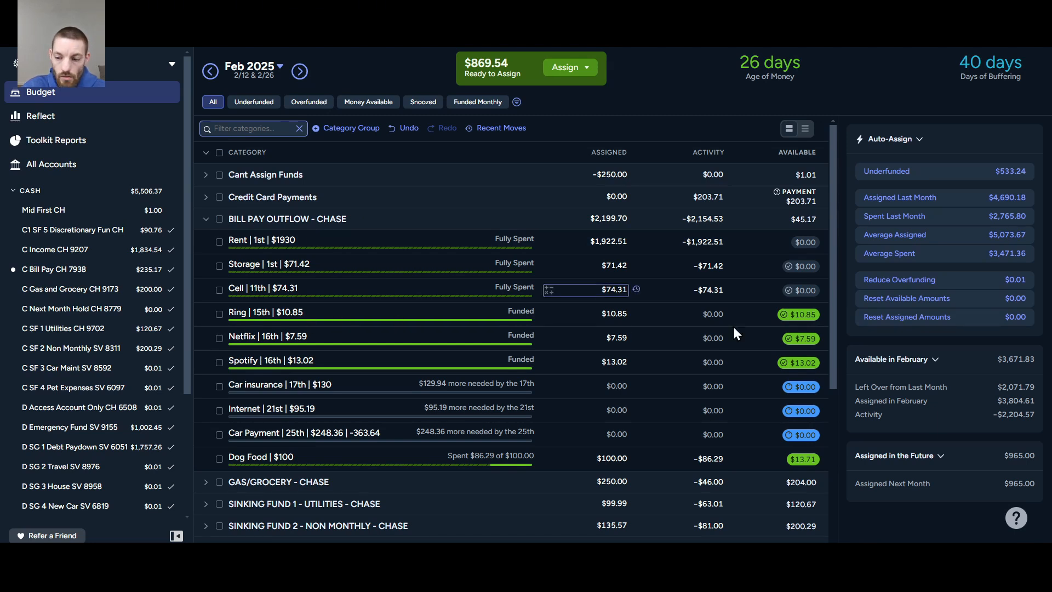
Check today's date in the system calendar and select the Car insurance, Internet and Car Payment categories under Bill Pay Outflow.
{"action": "left_click", "coordinate": [1020, 570]}
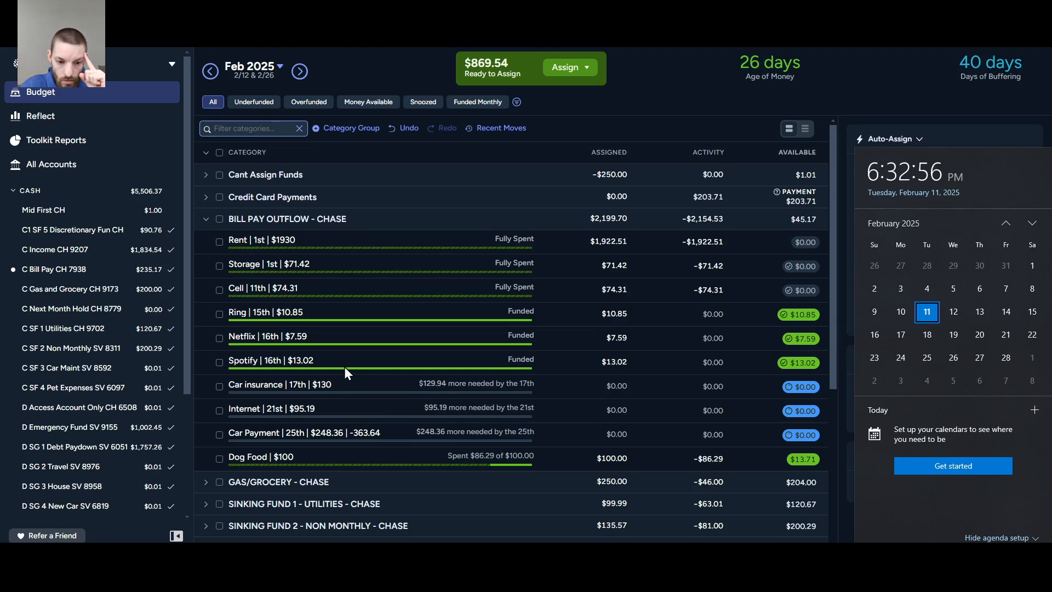
{"action": "left_click", "coordinate": [219, 387]}
{"action": "left_click", "coordinate": [218, 410]}
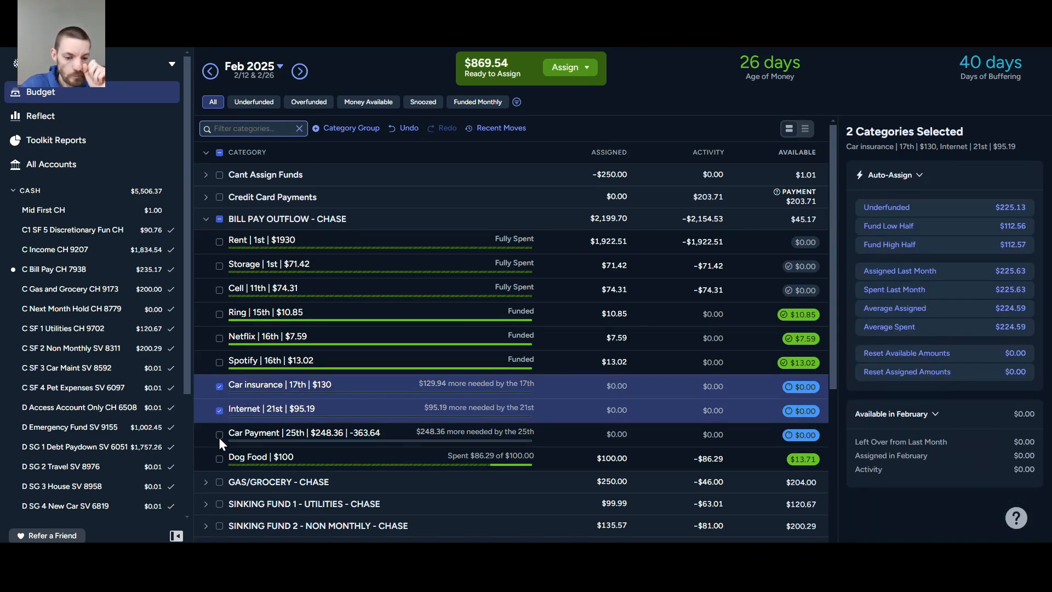
{"action": "left_click", "coordinate": [219, 434]}
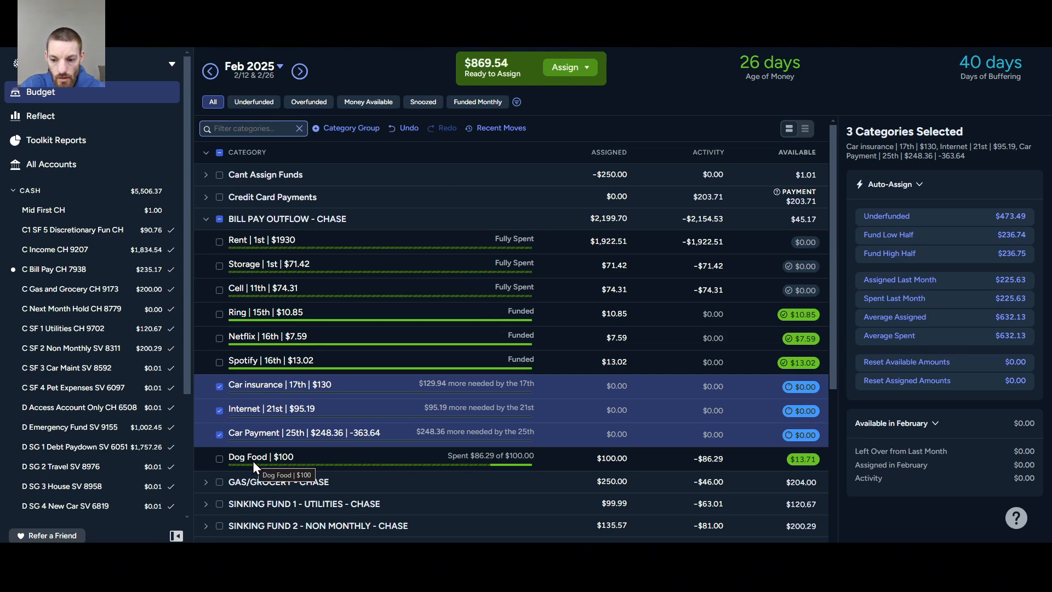
Review the February budget groups below Bill Pay Outflow, including the categories inside Gas/Grocery and Sinking Fund 1.
{"action": "scroll", "coordinate": [509, 433], "scroll_direction": "down", "scroll_amount": 1}
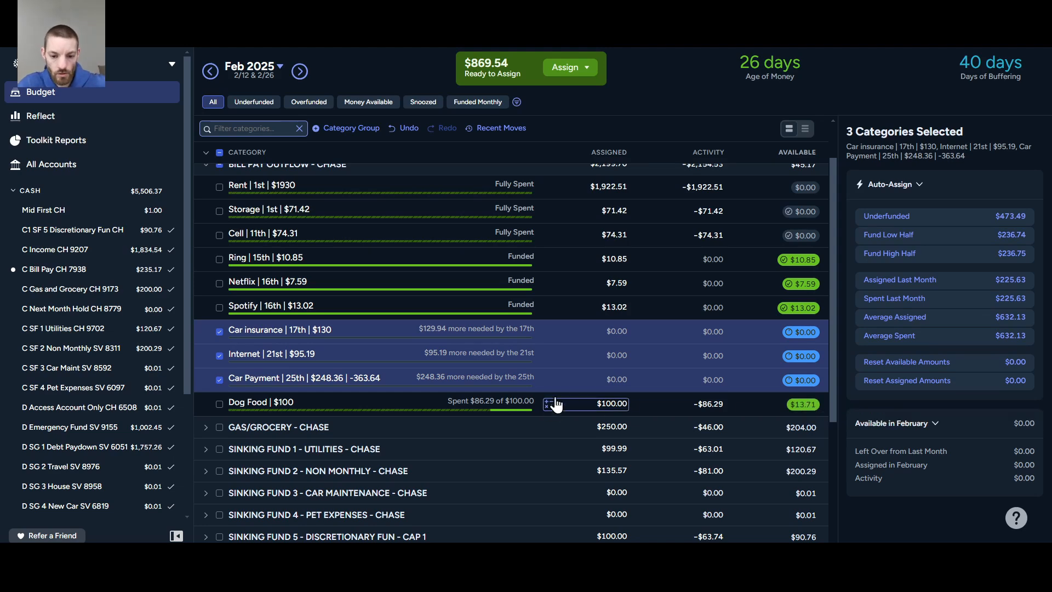
{"action": "scroll", "coordinate": [336, 387], "scroll_direction": "down", "scroll_amount": 1}
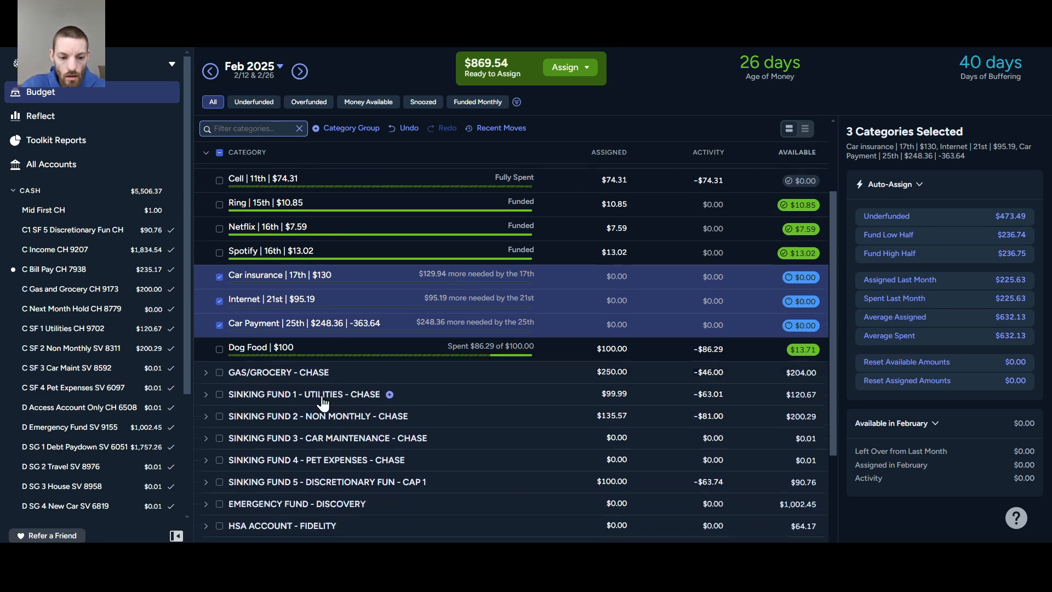
{"action": "left_click", "coordinate": [206, 373]}
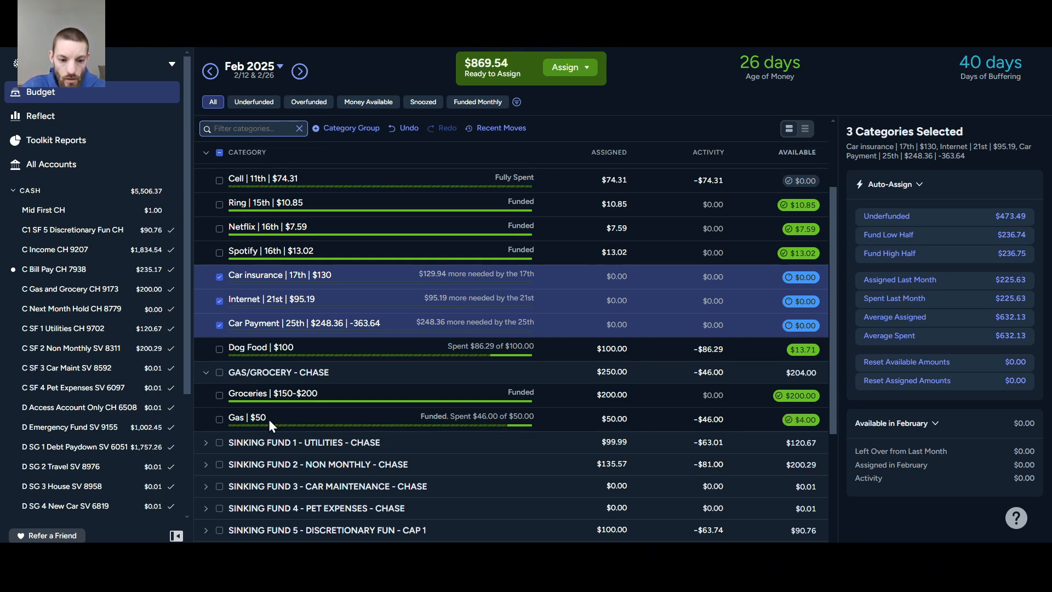
{"action": "left_click", "coordinate": [205, 373]}
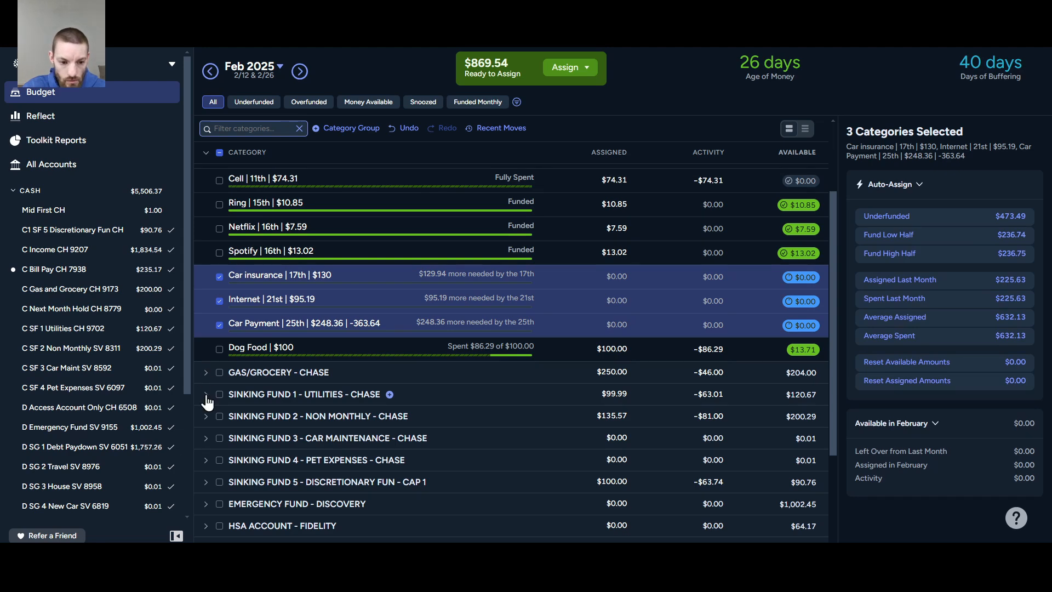
{"action": "left_click", "coordinate": [206, 395]}
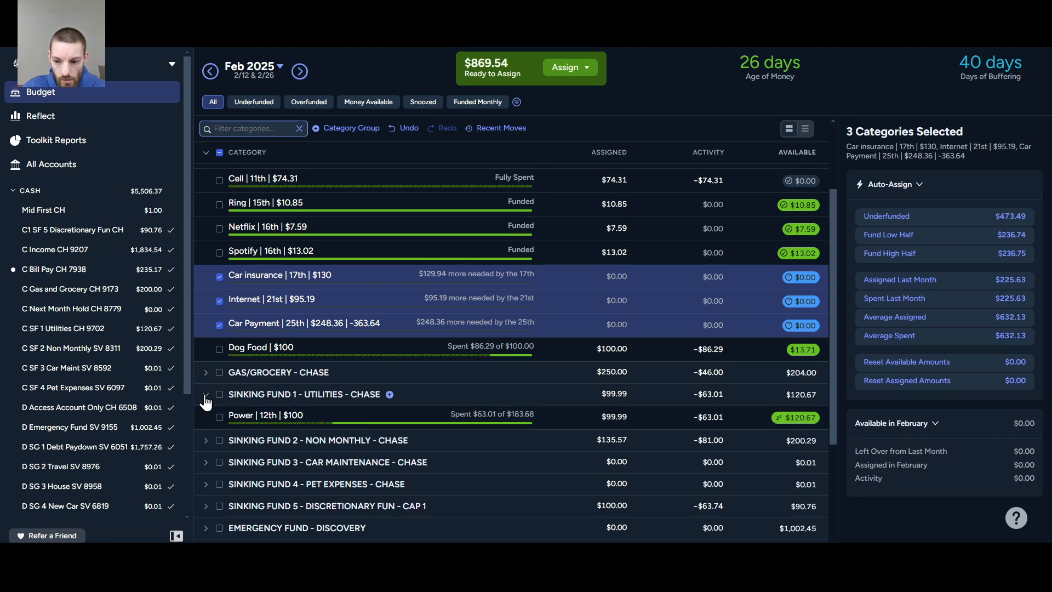
{"action": "left_click", "coordinate": [206, 396]}
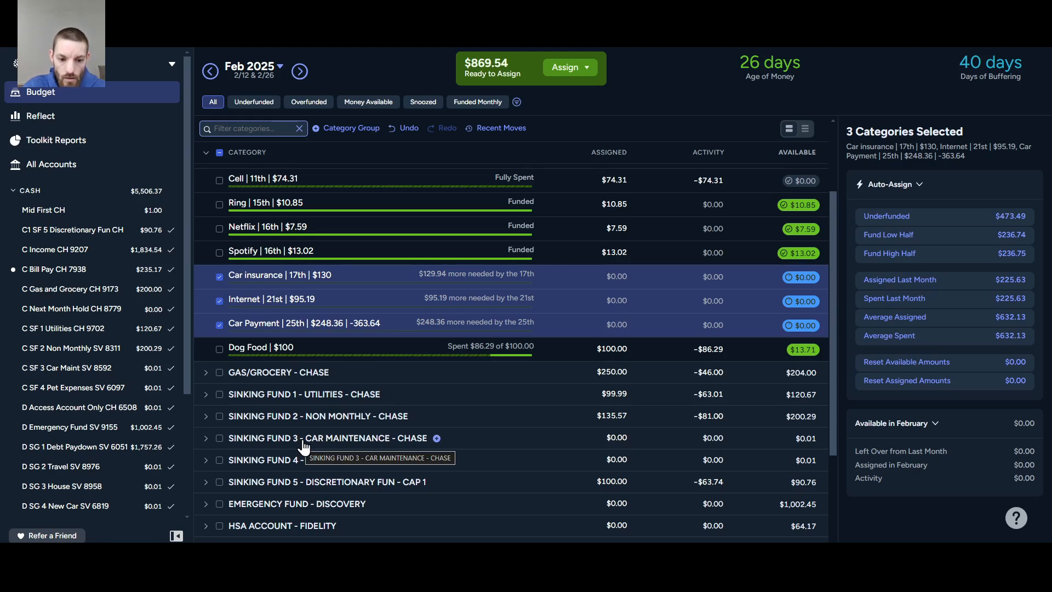
{"action": "scroll", "coordinate": [302, 444], "scroll_direction": "down", "scroll_amount": 1}
{"action": "scroll", "coordinate": [295, 399], "scroll_direction": "down", "scroll_amount": 1}
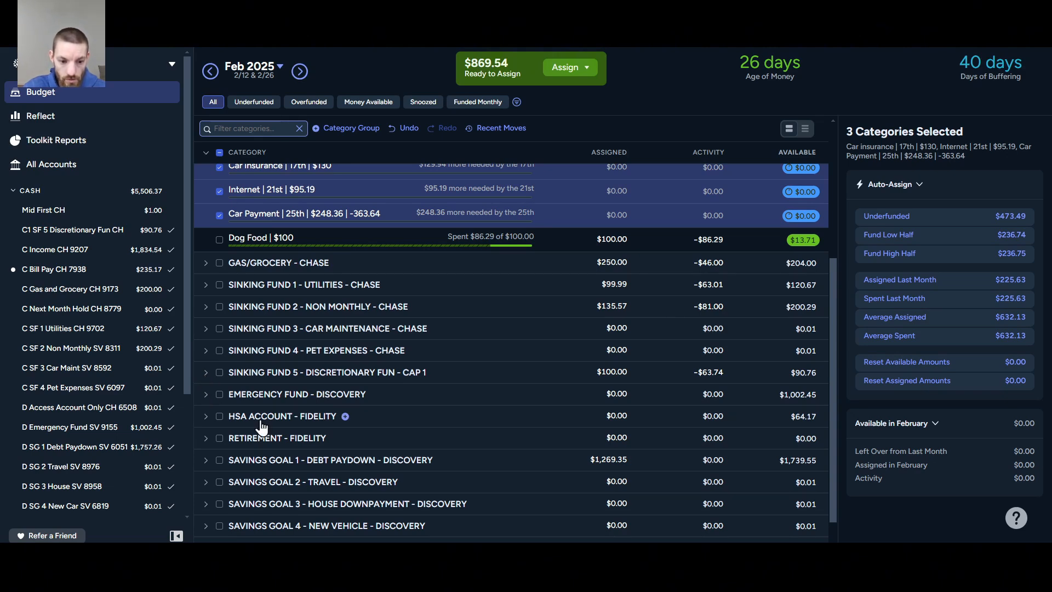
{"action": "scroll", "coordinate": [241, 424], "scroll_direction": "down", "scroll_amount": 1}
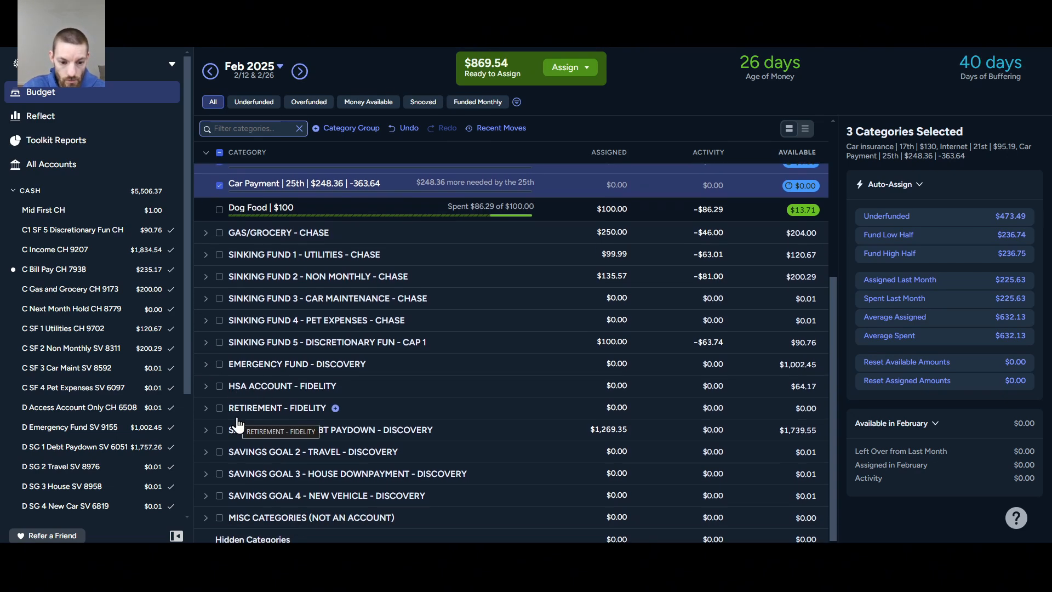
{"action": "scroll", "coordinate": [237, 425], "scroll_direction": "up", "scroll_amount": 5}
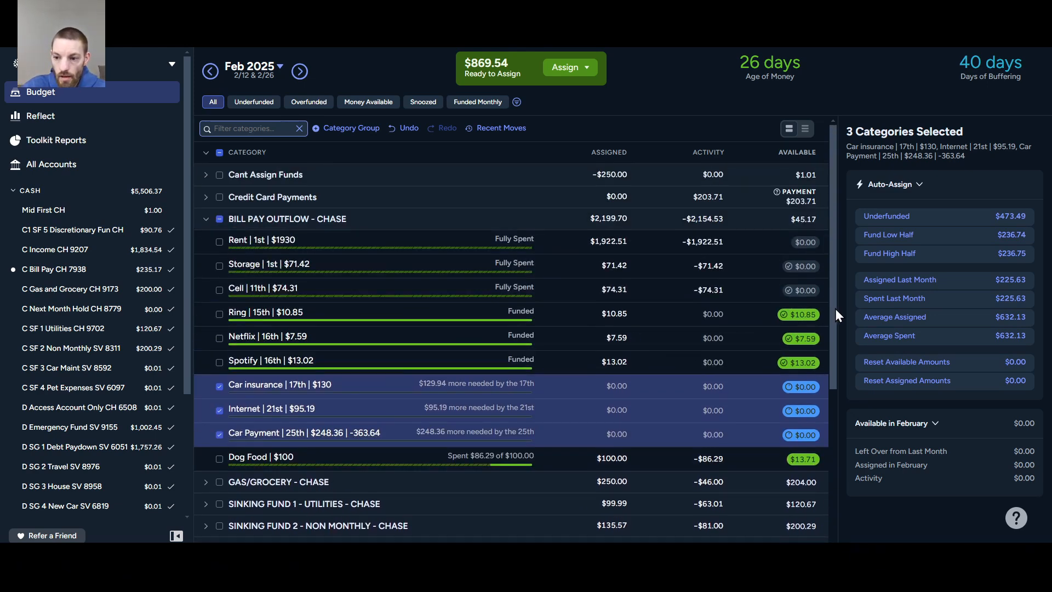
Auto-assign the underfunded $473.49 to the three selected bills, collapse Bill Pay Outflow and clear the selection.
{"action": "left_click", "coordinate": [926, 219]}
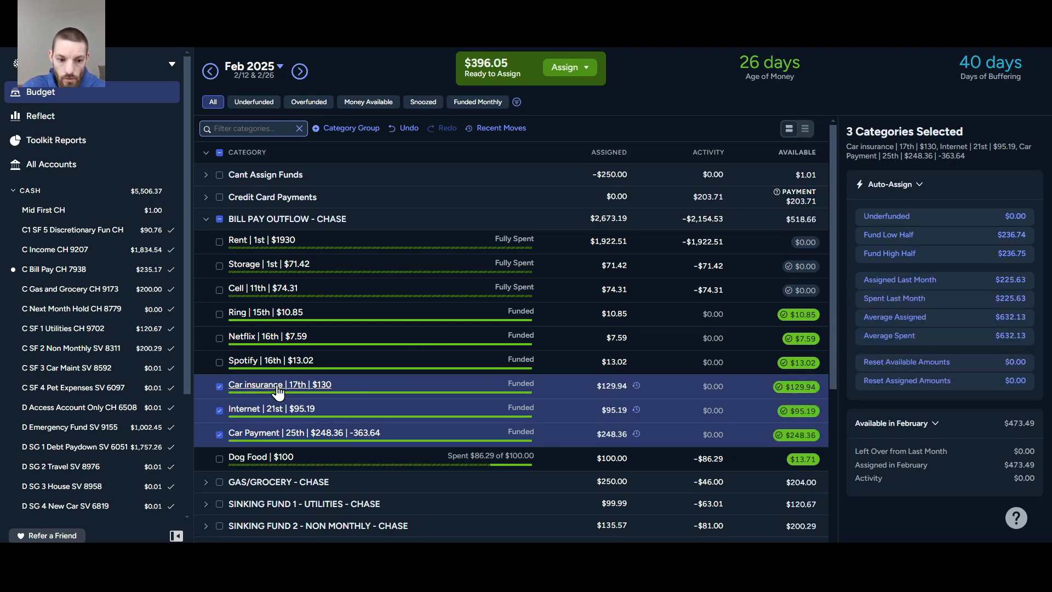
{"action": "scroll", "coordinate": [292, 366], "scroll_direction": "down", "scroll_amount": 2}
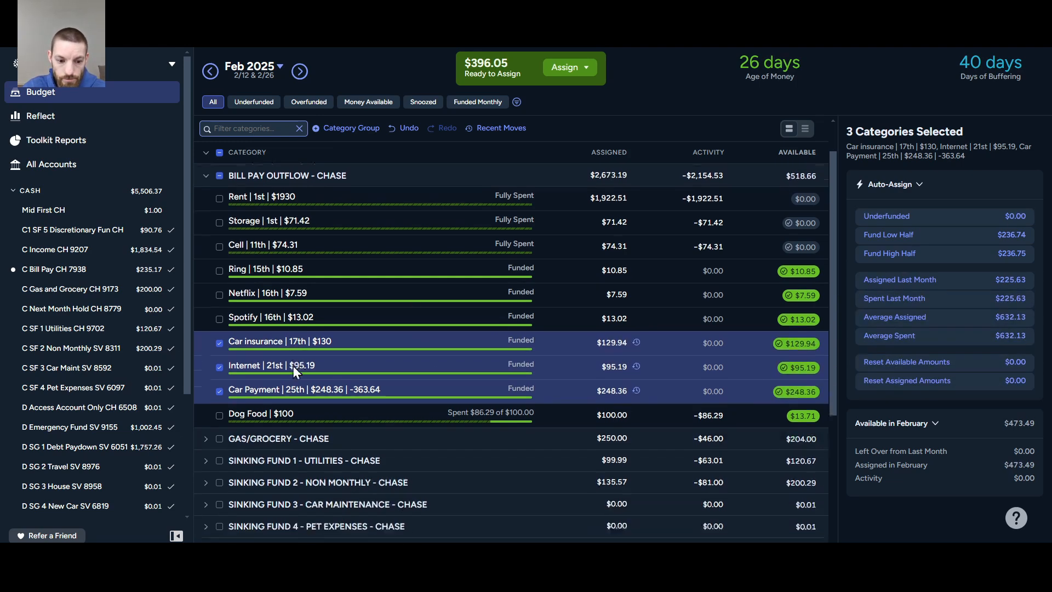
{"action": "scroll", "coordinate": [292, 366], "scroll_direction": "up", "scroll_amount": 2}
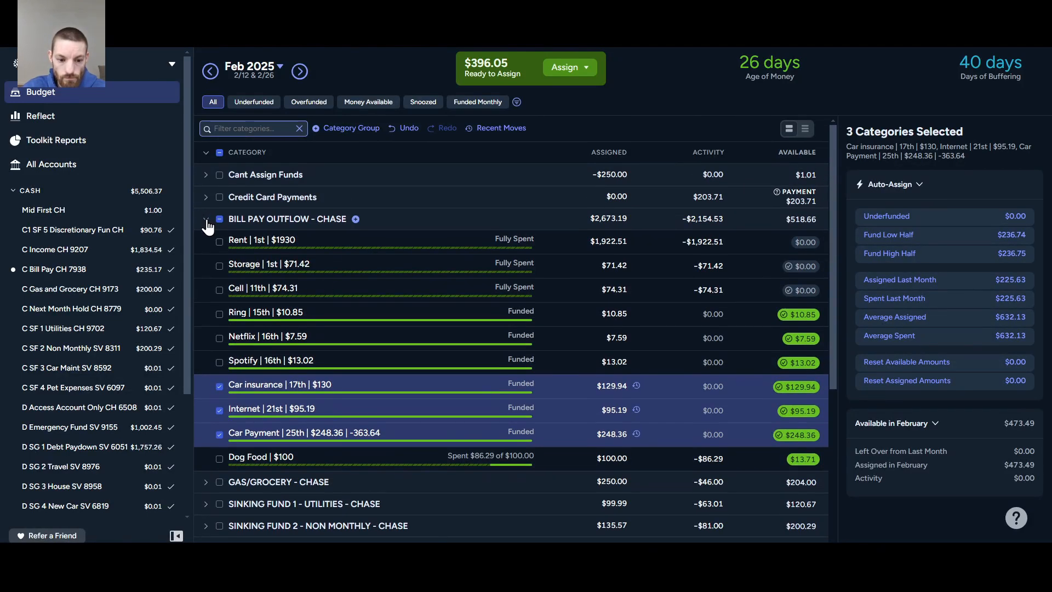
{"action": "left_click", "coordinate": [206, 219]}
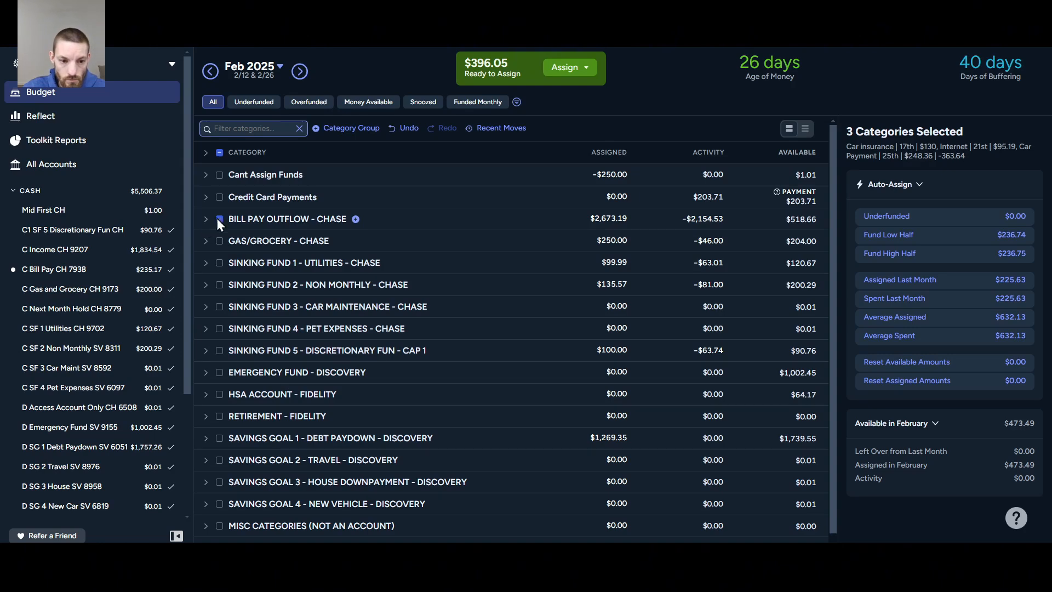
{"action": "left_click", "coordinate": [218, 218]}
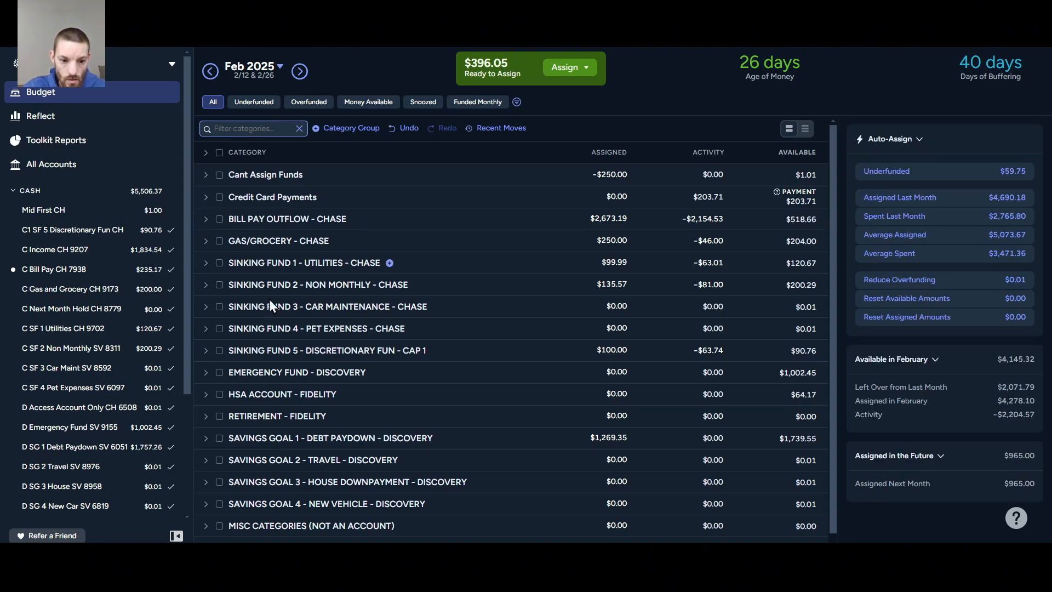
Inspect the categories inside Sinking Fund 2 and Cant Assign Funds, and expand all category groups.
{"action": "left_click", "coordinate": [205, 285]}
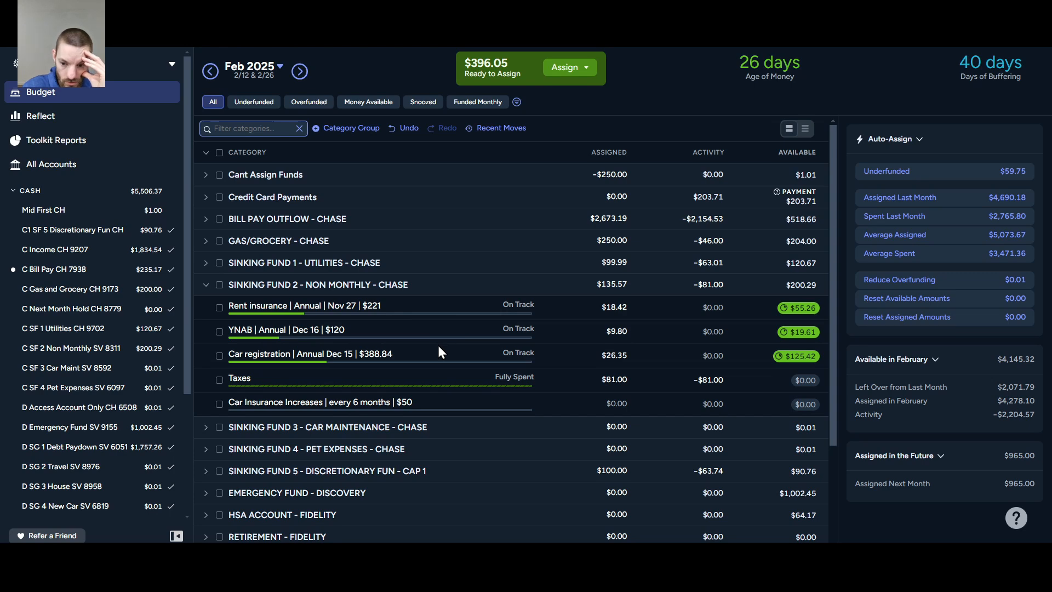
{"action": "left_click", "coordinate": [206, 286]}
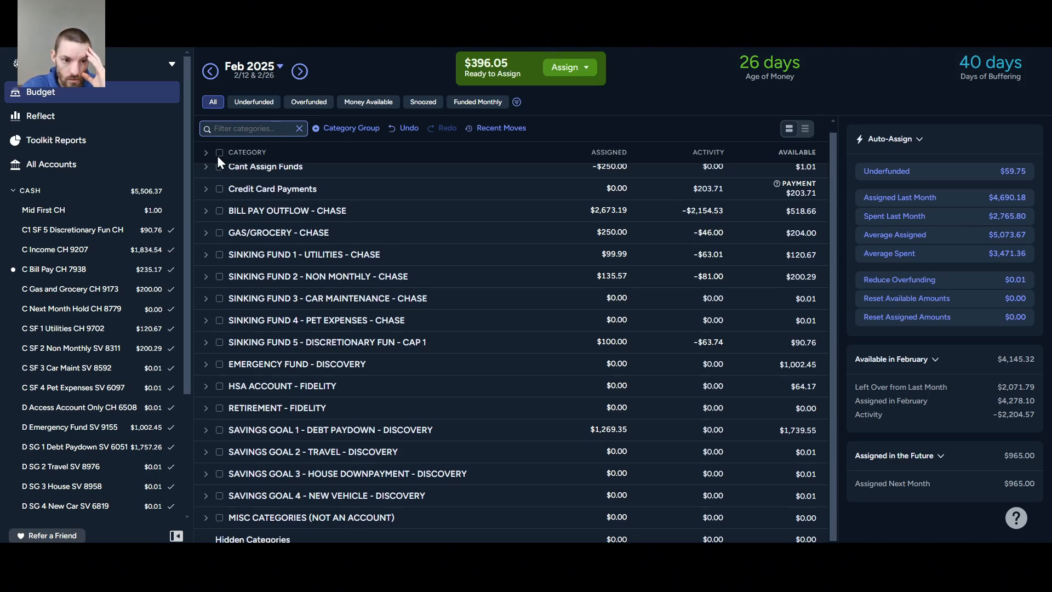
{"action": "left_click", "coordinate": [206, 174]}
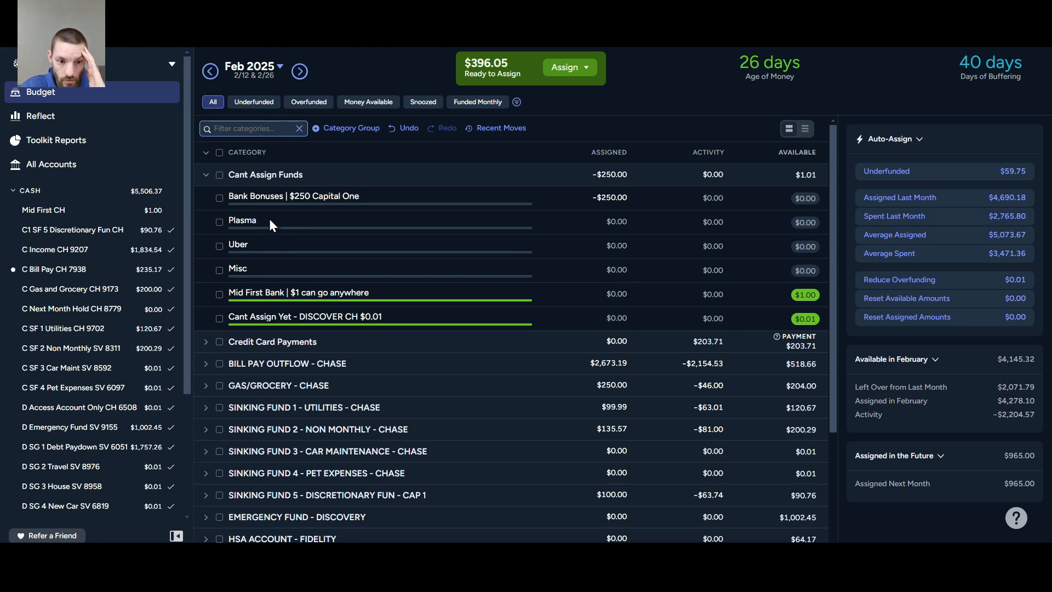
{"action": "left_click", "coordinate": [205, 175]}
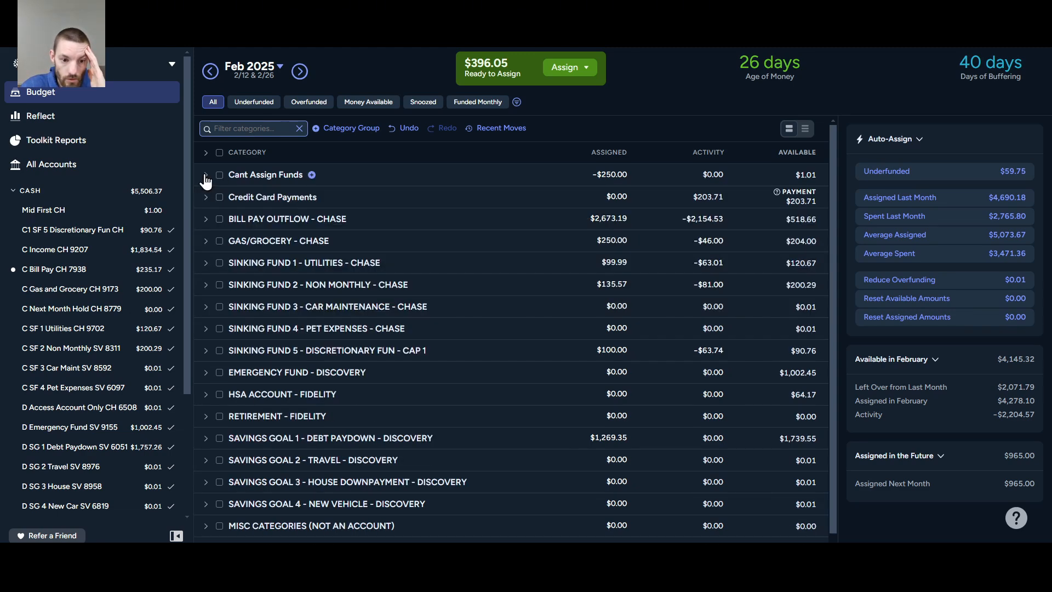
{"action": "left_click", "coordinate": [206, 152]}
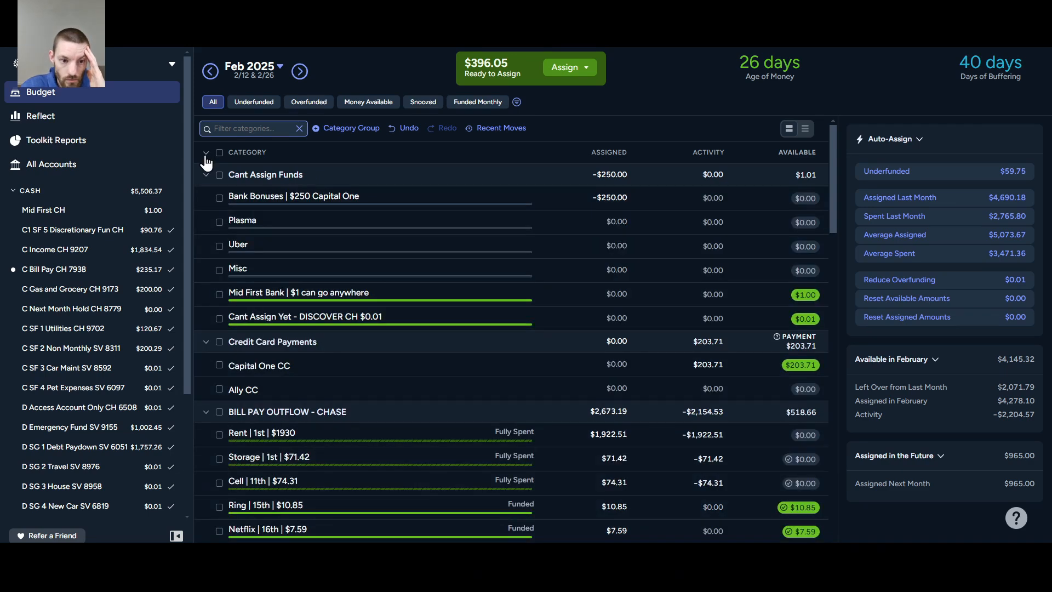
Review and collapse the Cant Assign Funds, Credit Card Payments, Bill Pay Outflow and Gas/Grocery groups in the February budget.
{"action": "left_click", "coordinate": [205, 175]}
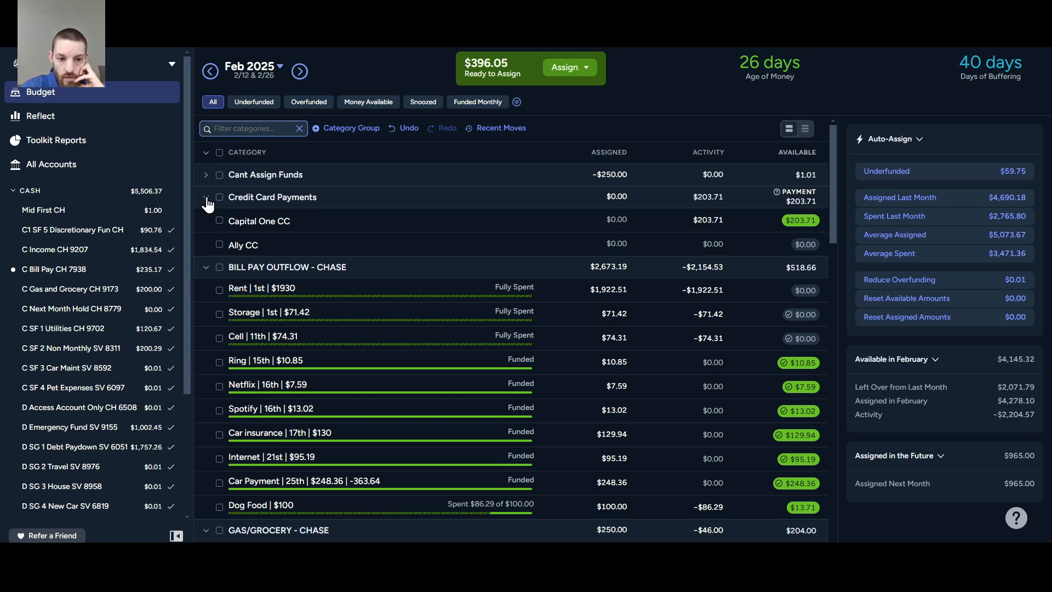
{"action": "left_click", "coordinate": [207, 197]}
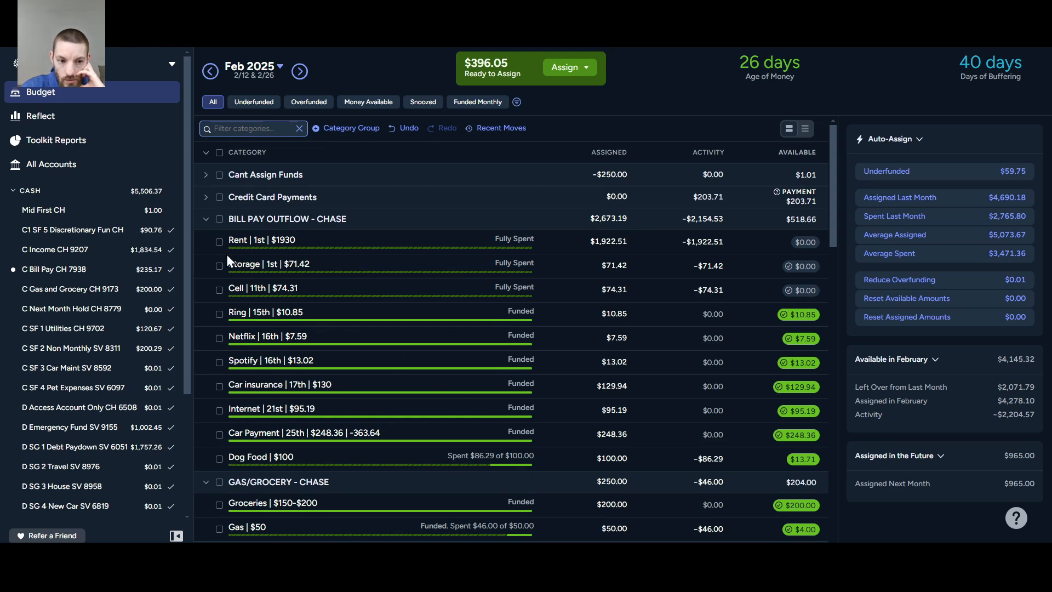
{"action": "left_click", "coordinate": [206, 221]}
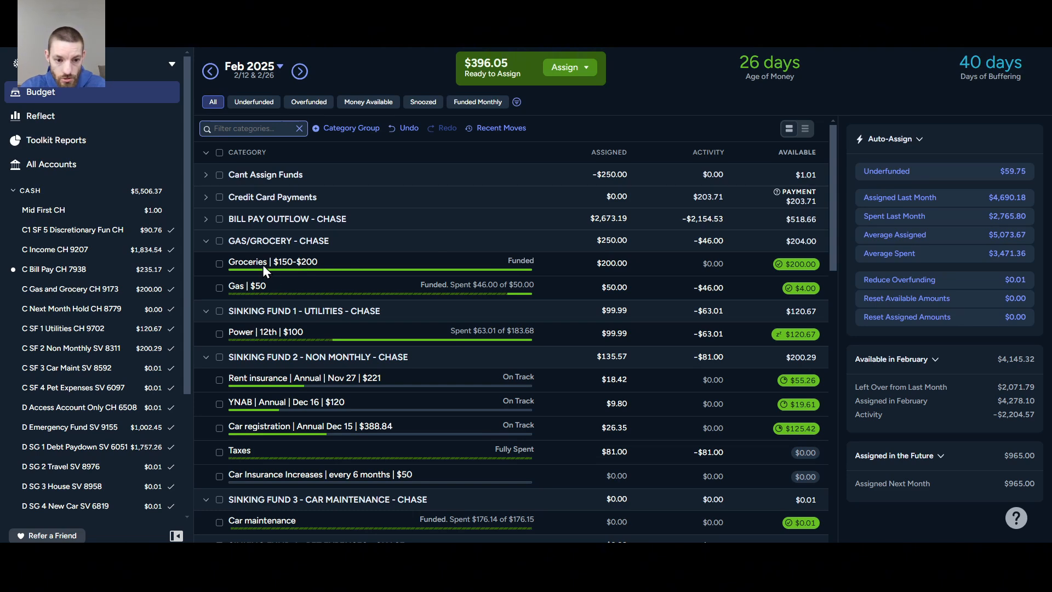
{"action": "left_click", "coordinate": [206, 242]}
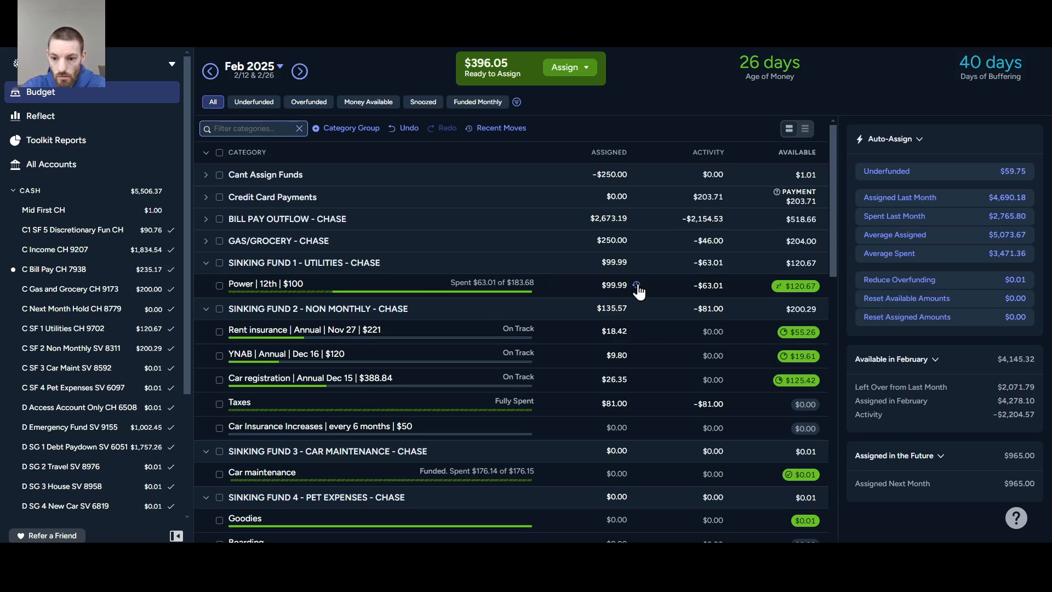
Check the history of money moves for the Power category, and collapse Sinking Fund 1 - Utilities.
{"action": "left_click", "coordinate": [637, 284]}
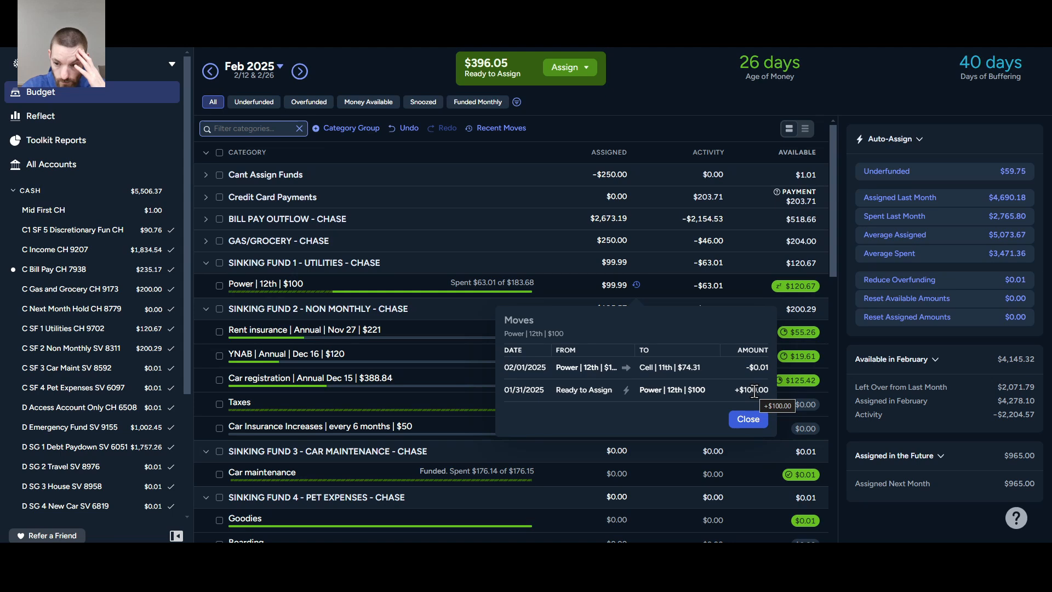
{"action": "left_click", "coordinate": [747, 419]}
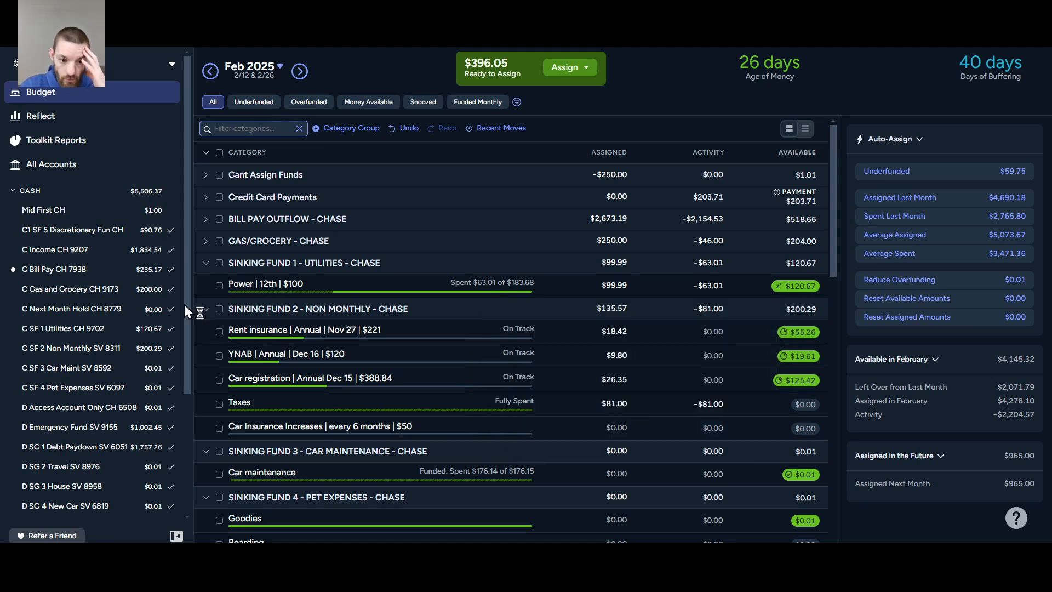
{"action": "left_click", "coordinate": [206, 263]}
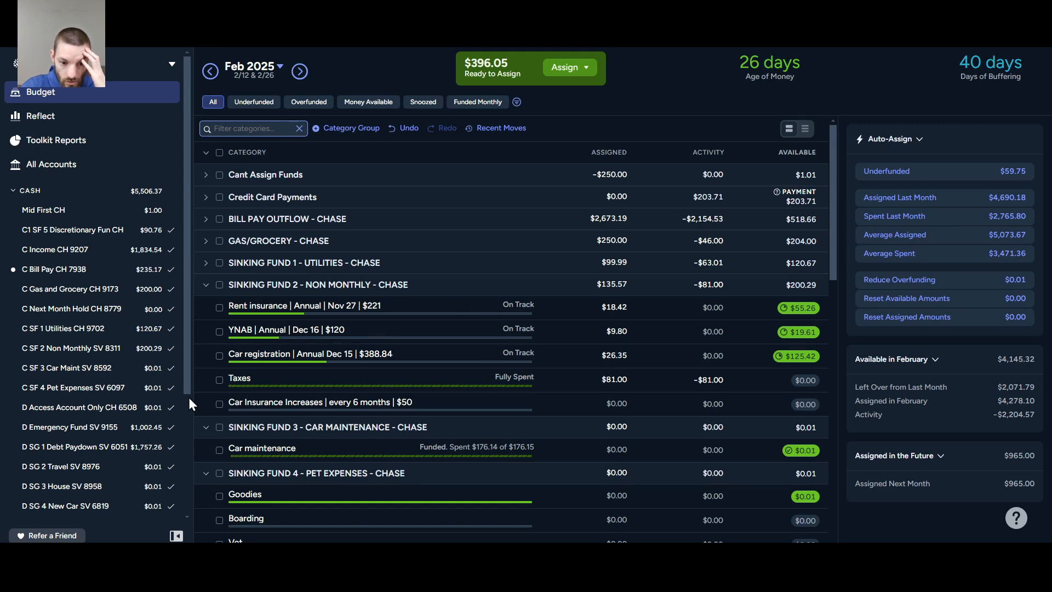
Review and collapse Sinking Funds 2 through 5 and the Emergency Fund, HSA Account and Retirement groups.
{"action": "left_click", "coordinate": [206, 284]}
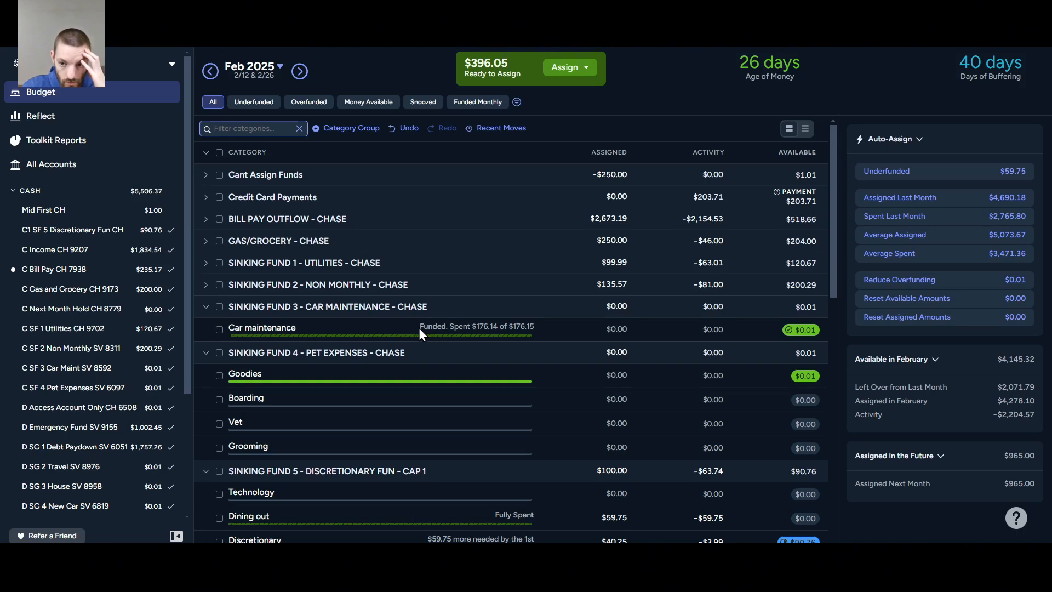
{"action": "left_click", "coordinate": [206, 308]}
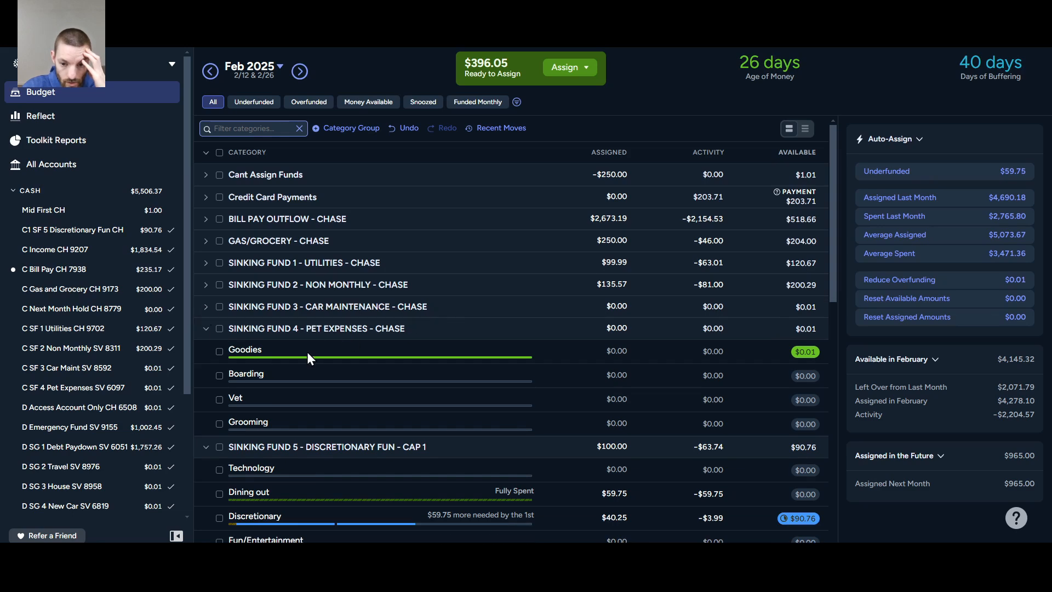
{"action": "left_click", "coordinate": [206, 329]}
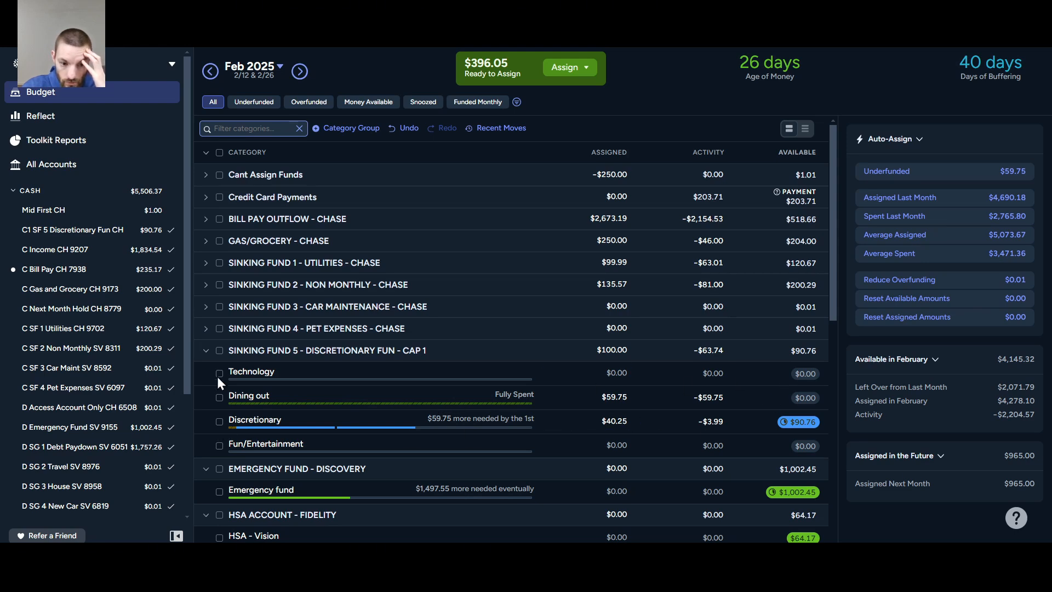
{"action": "left_click", "coordinate": [206, 350]}
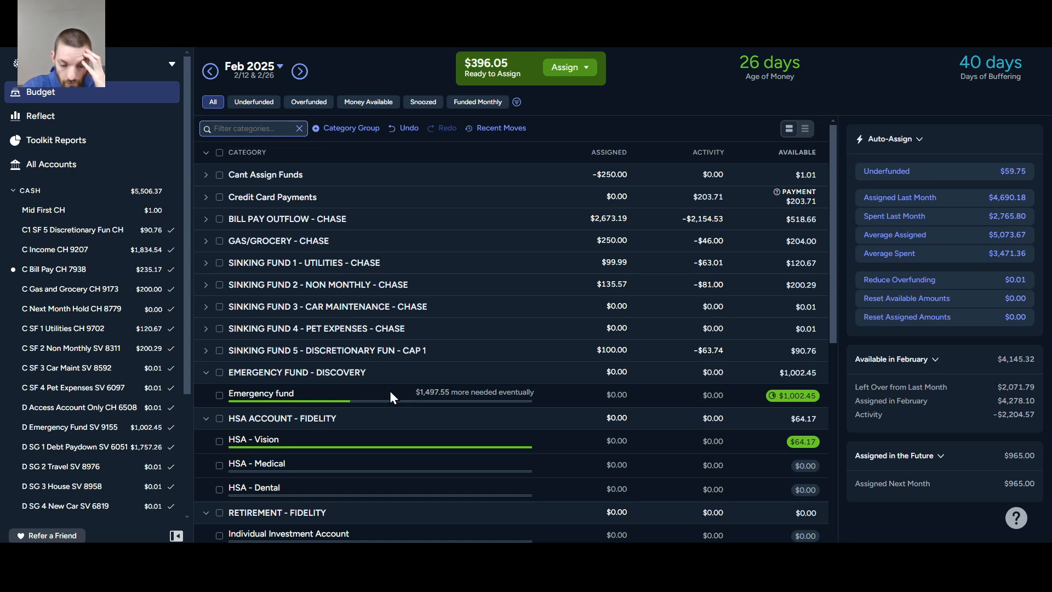
{"action": "left_click", "coordinate": [206, 374]}
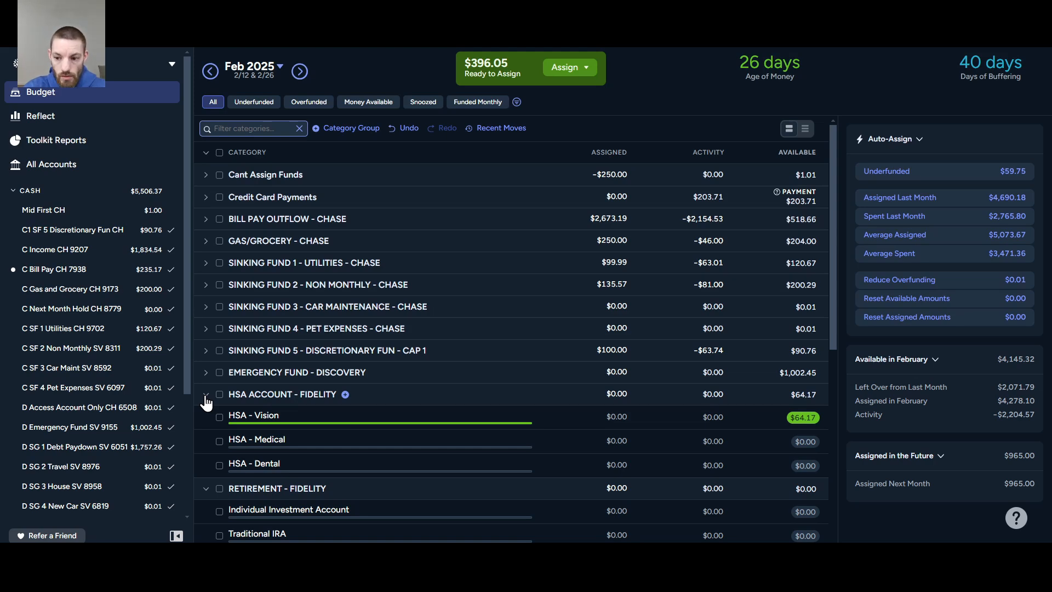
{"action": "left_click", "coordinate": [206, 396]}
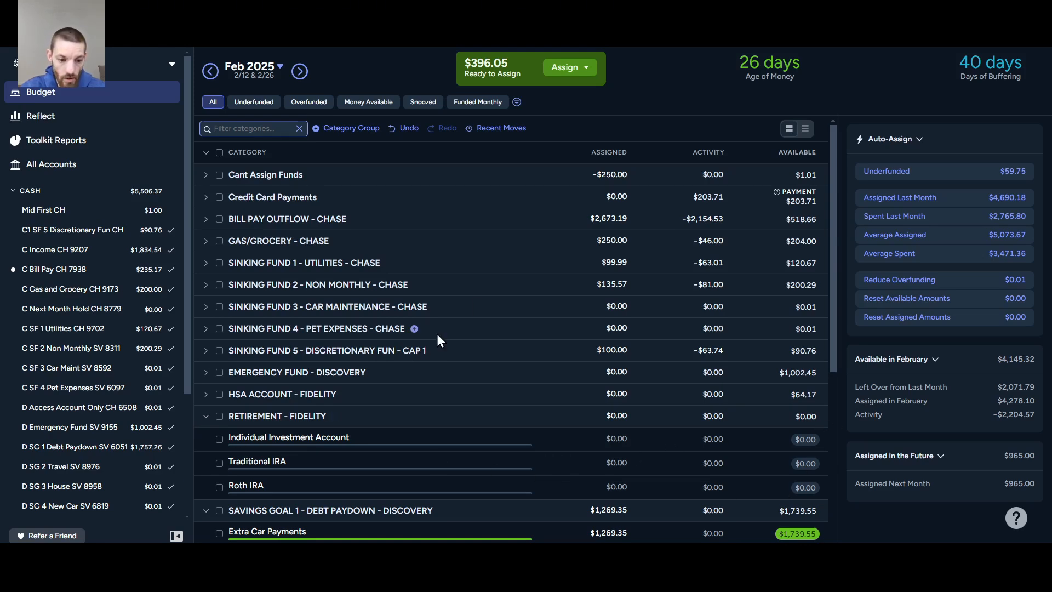
{"action": "left_click", "coordinate": [206, 417]}
Collapse Savings Goals 2, 3 and 4 and Misc Categories, leaving Savings Goal 1 - Debt Paydown expanded.
{"action": "scroll", "coordinate": [208, 422], "scroll_direction": "down", "scroll_amount": 1}
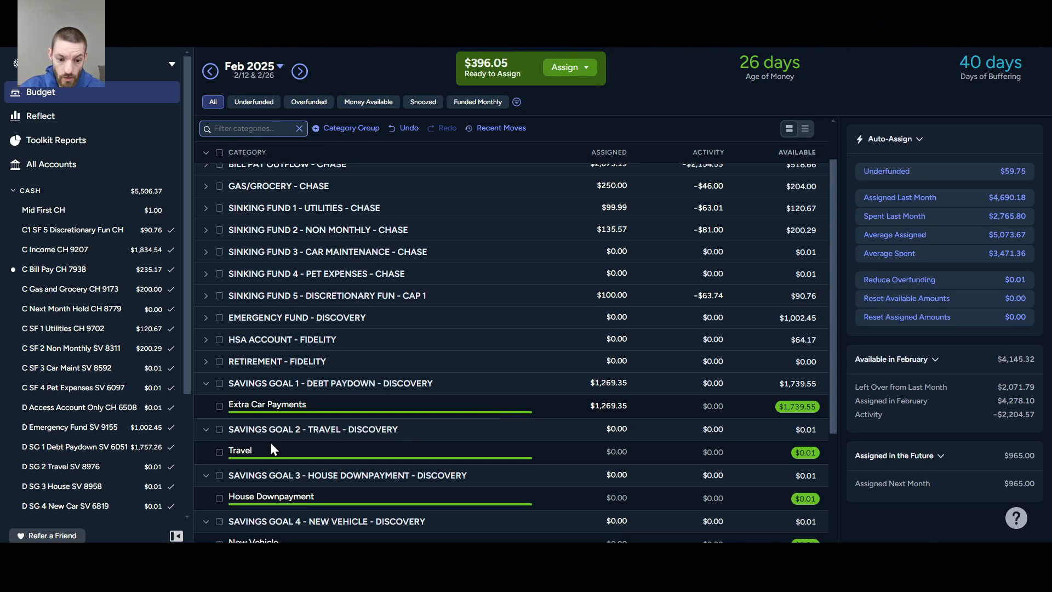
{"action": "left_click", "coordinate": [207, 430]}
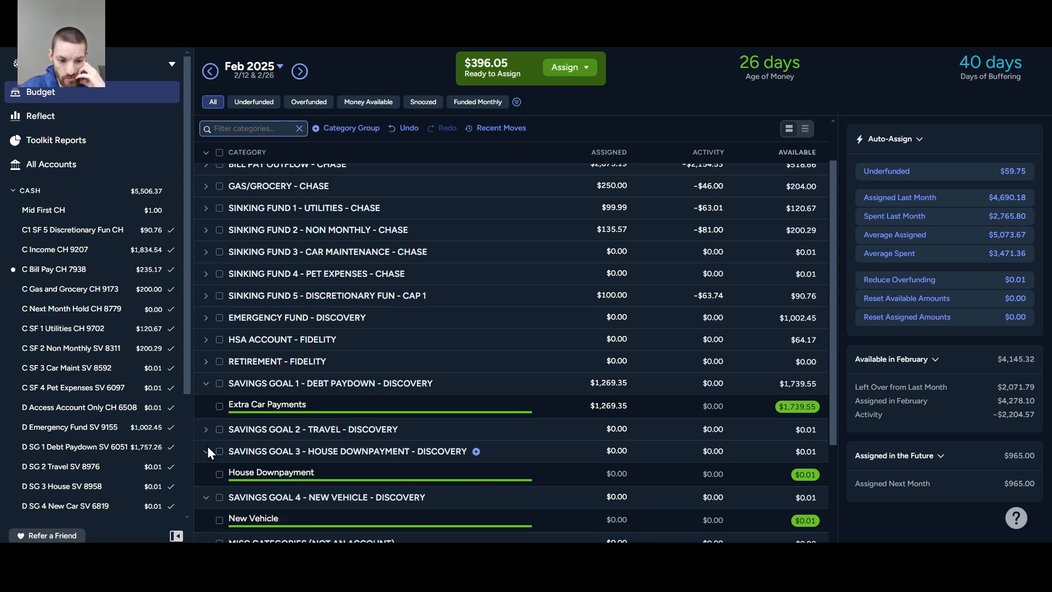
{"action": "left_click", "coordinate": [206, 453]}
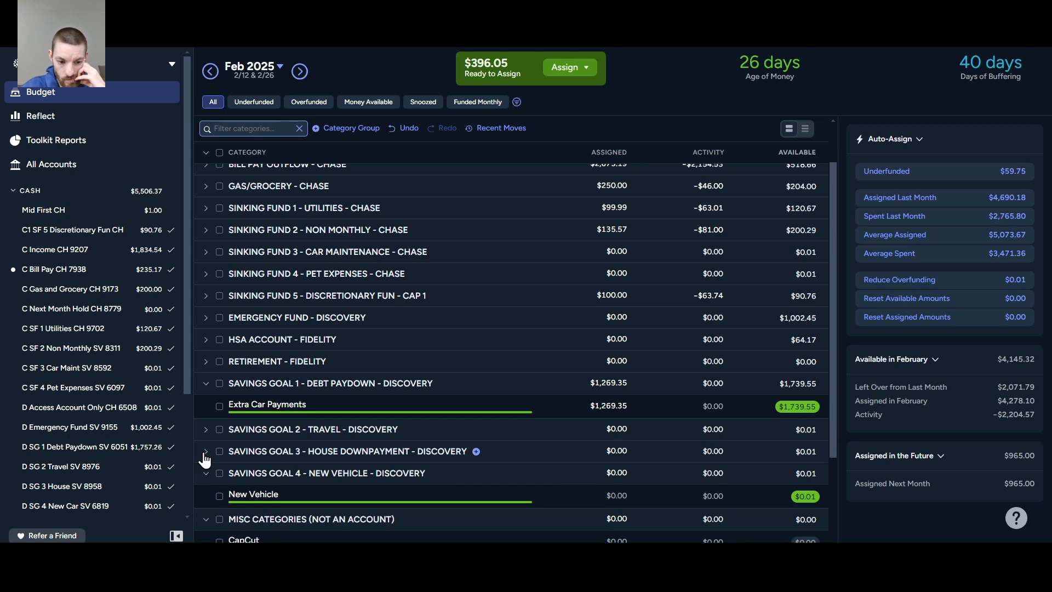
{"action": "left_click", "coordinate": [206, 452]}
{"action": "left_click", "coordinate": [205, 453]}
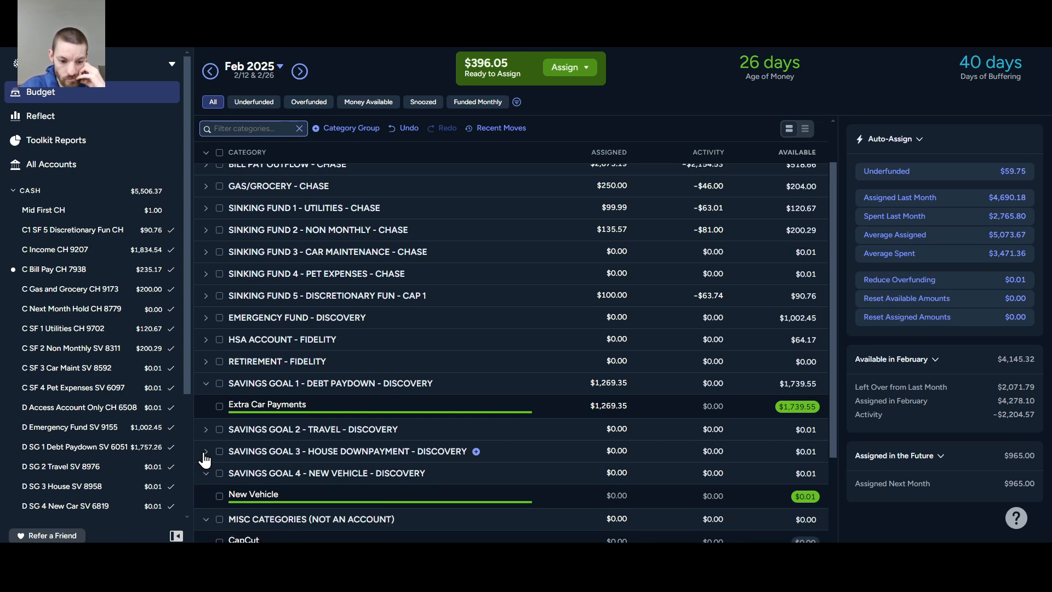
{"action": "left_click", "coordinate": [205, 473]}
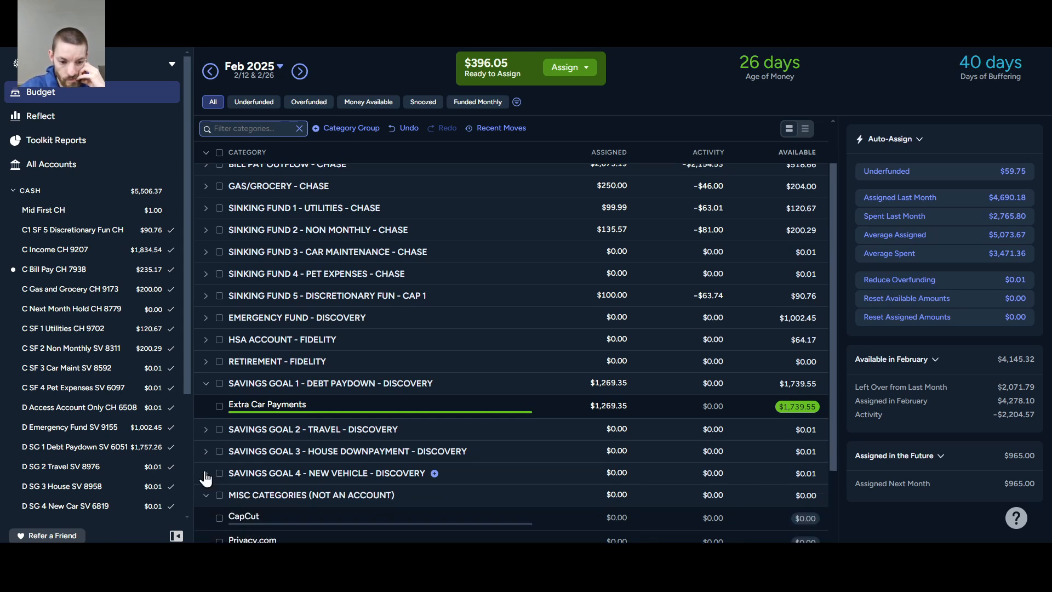
{"action": "scroll", "coordinate": [205, 479], "scroll_direction": "down", "scroll_amount": 3}
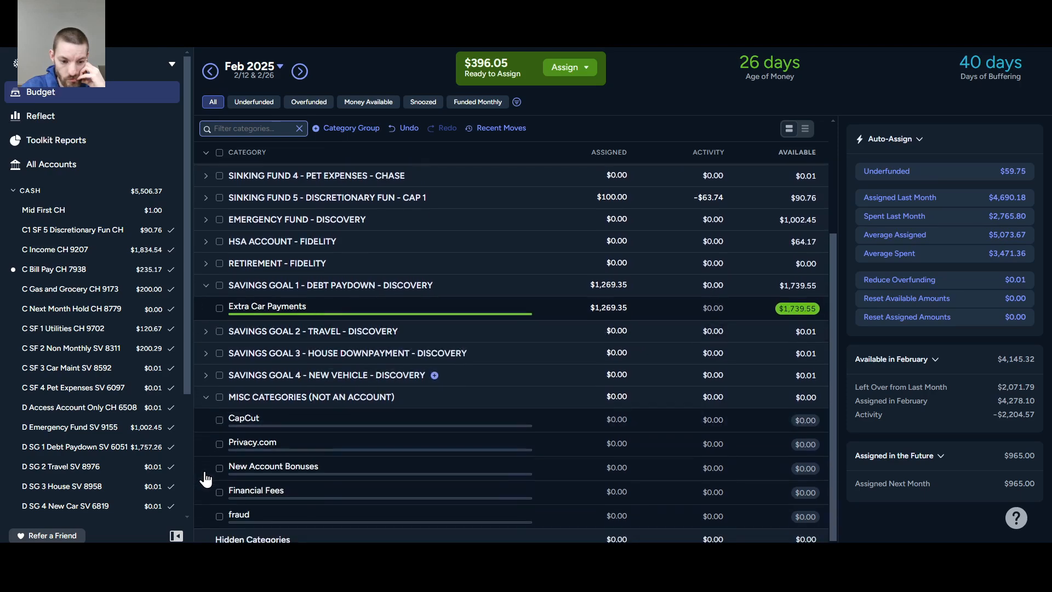
{"action": "left_click", "coordinate": [206, 398]}
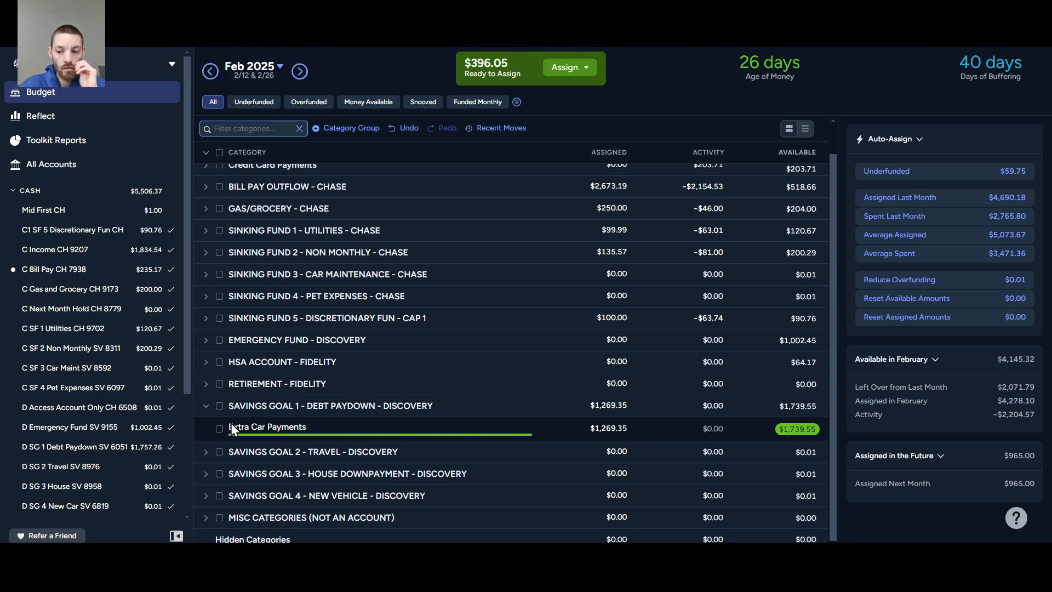
{"action": "scroll", "coordinate": [229, 423], "scroll_direction": "up", "scroll_amount": 1}
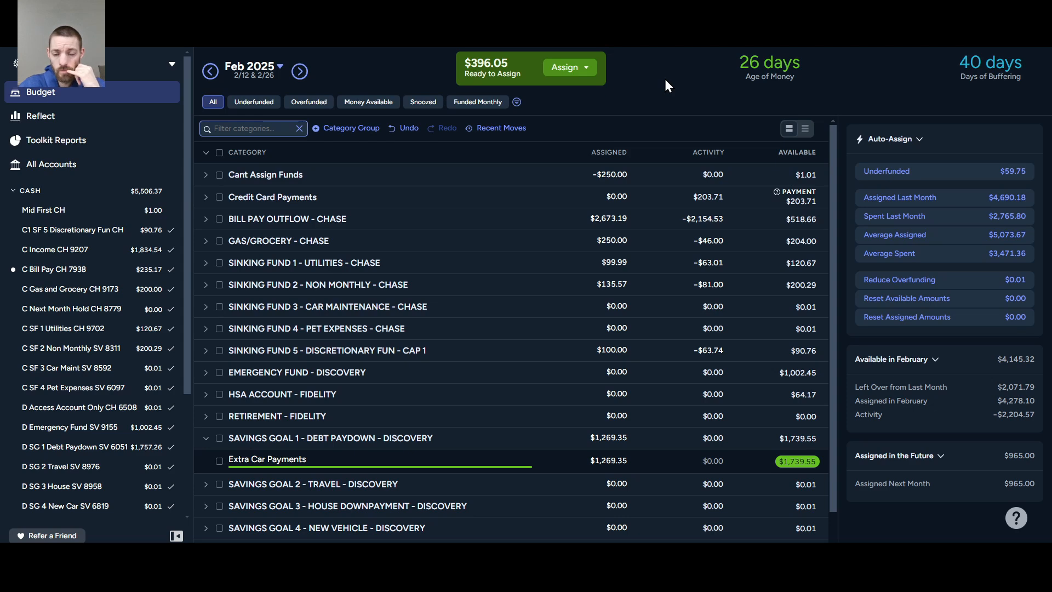
Inspect the Bill Pay Outflow categories in the March 2025 budget with all other groups collapsed, and return to the current month.
{"action": "left_click", "coordinate": [300, 72]}
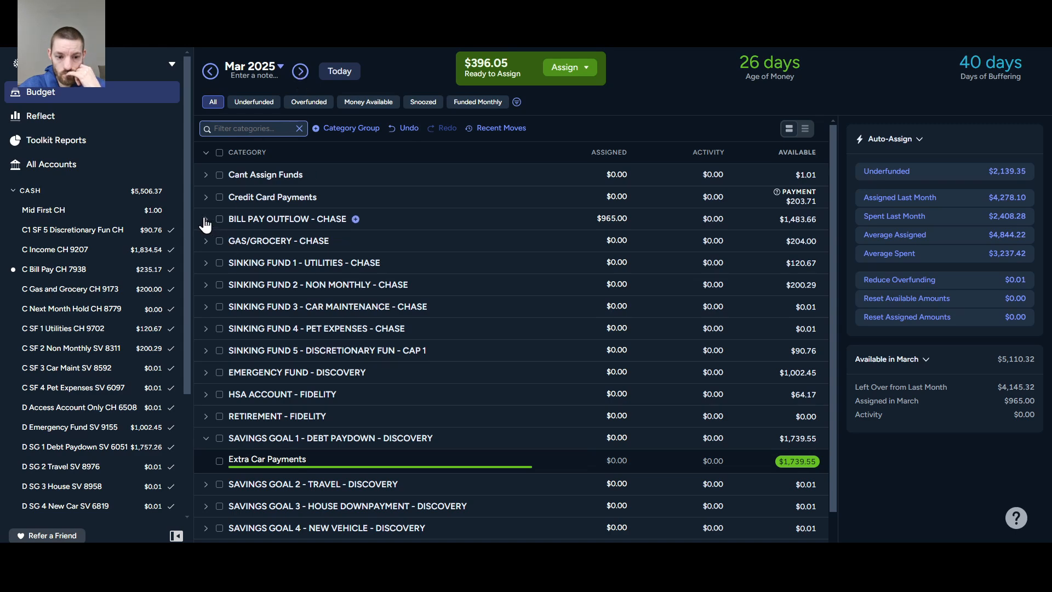
{"action": "left_click", "coordinate": [207, 438]}
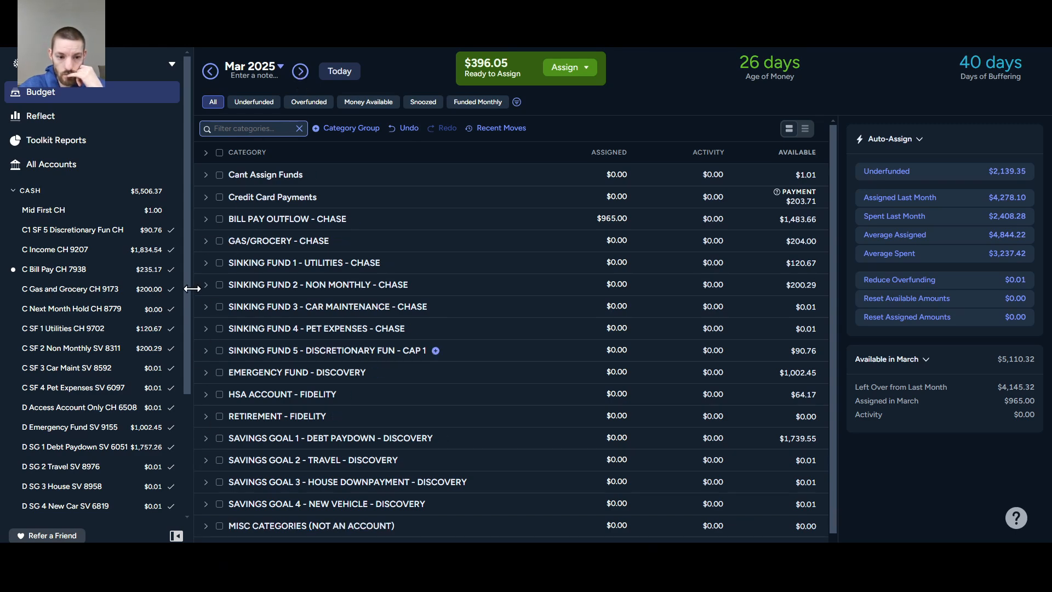
{"action": "left_click", "coordinate": [206, 220]}
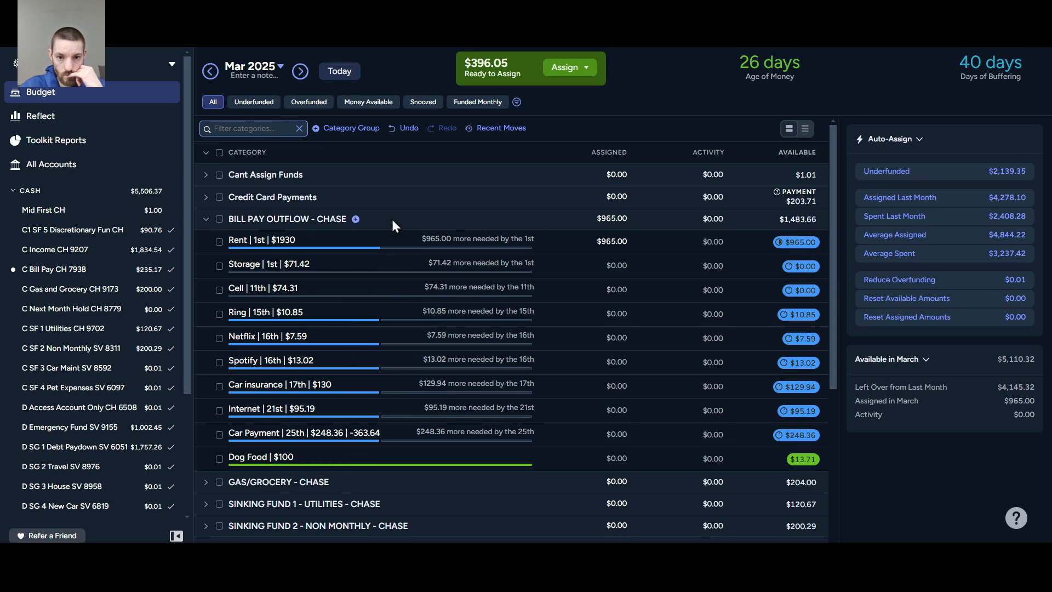
{"action": "left_click", "coordinate": [206, 220]}
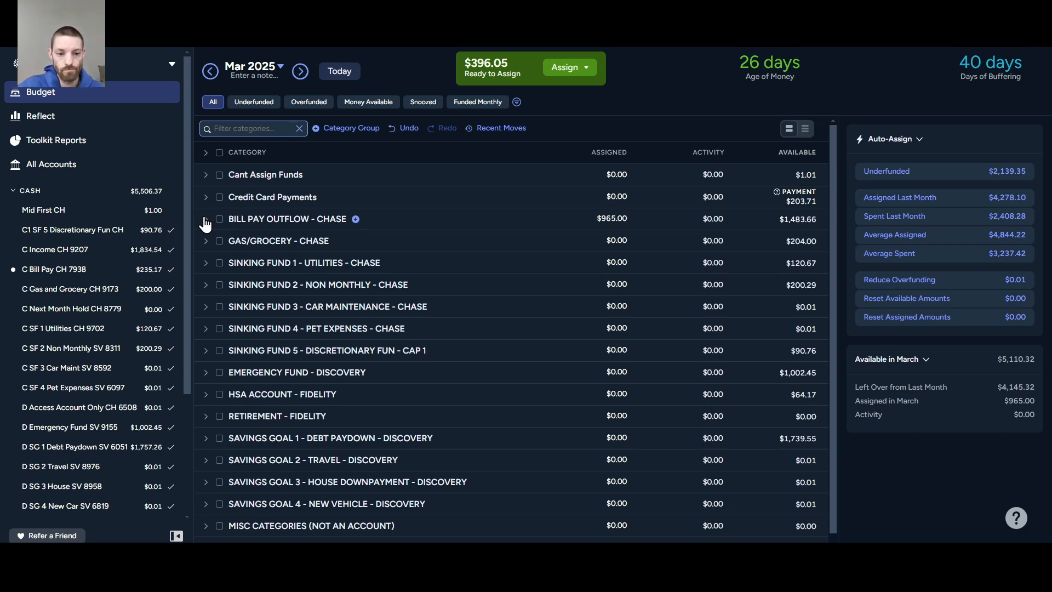
{"action": "left_click", "coordinate": [340, 73]}
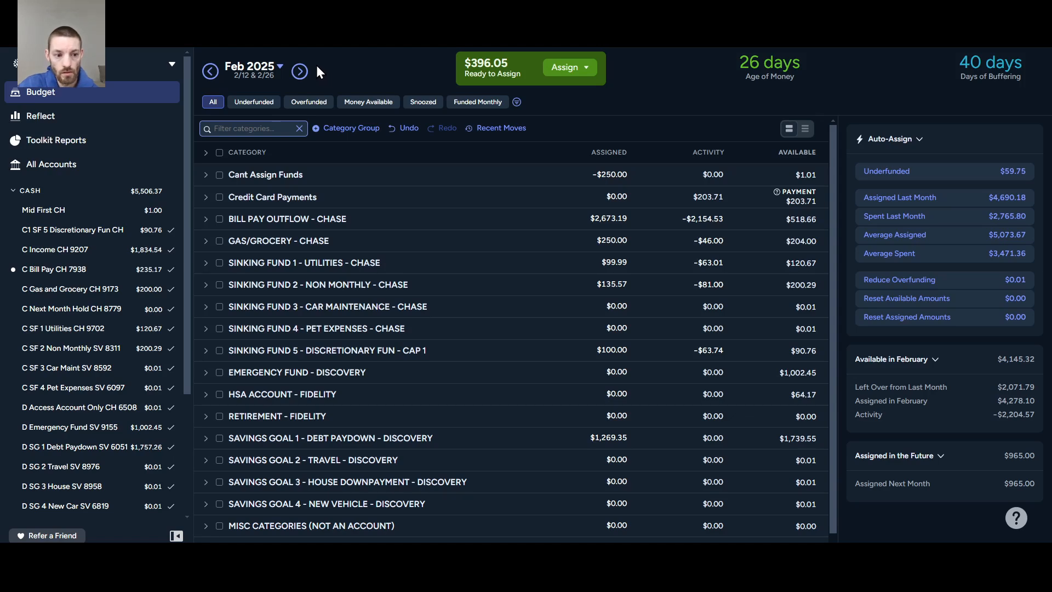
Add 396.05 to the February assigned amount of Extra Car Payments under Savings Goal 1, and clear the selection.
{"action": "scroll", "coordinate": [347, 187], "scroll_direction": "down", "scroll_amount": 1}
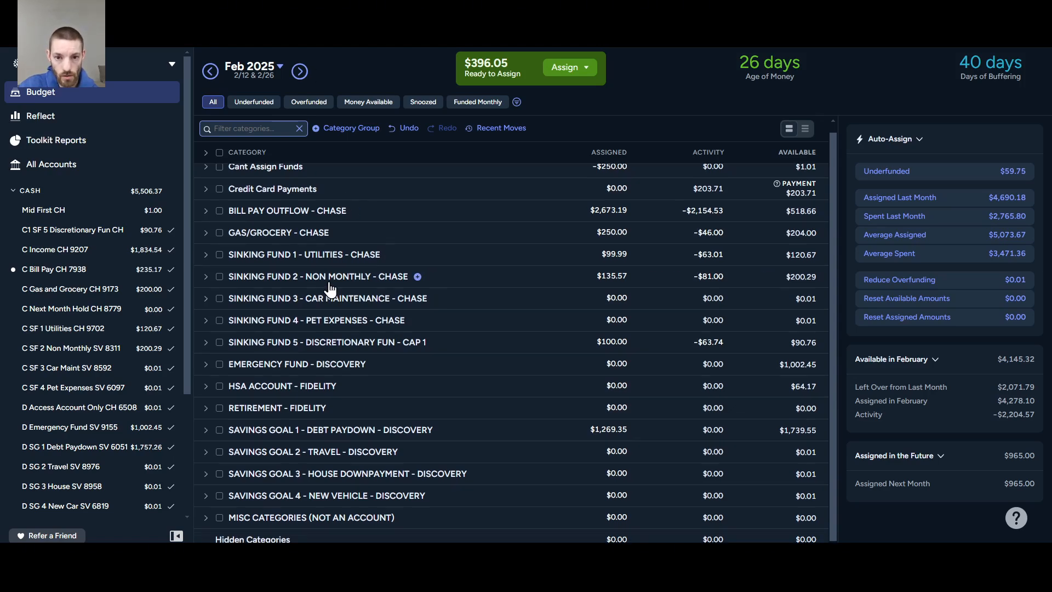
{"action": "left_click", "coordinate": [210, 429]}
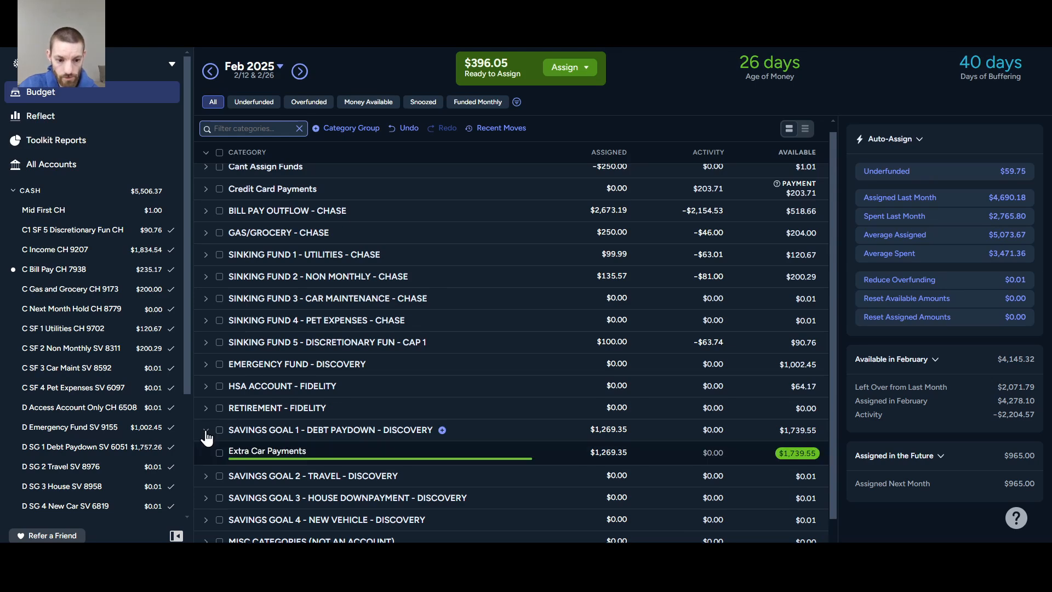
{"action": "left_click", "coordinate": [608, 452]}
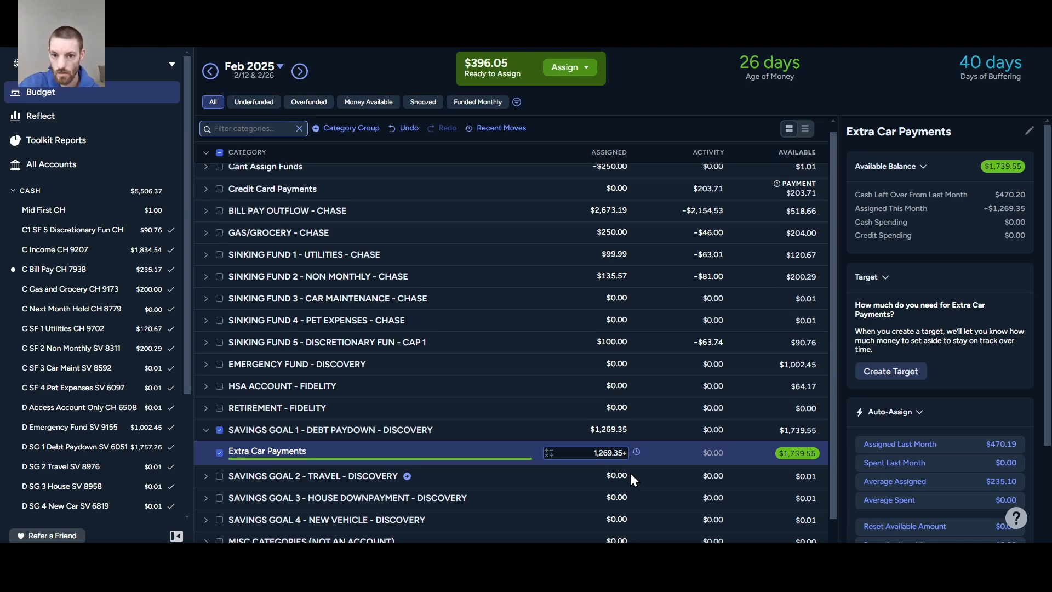
{"action": "type", "text": "+3"}
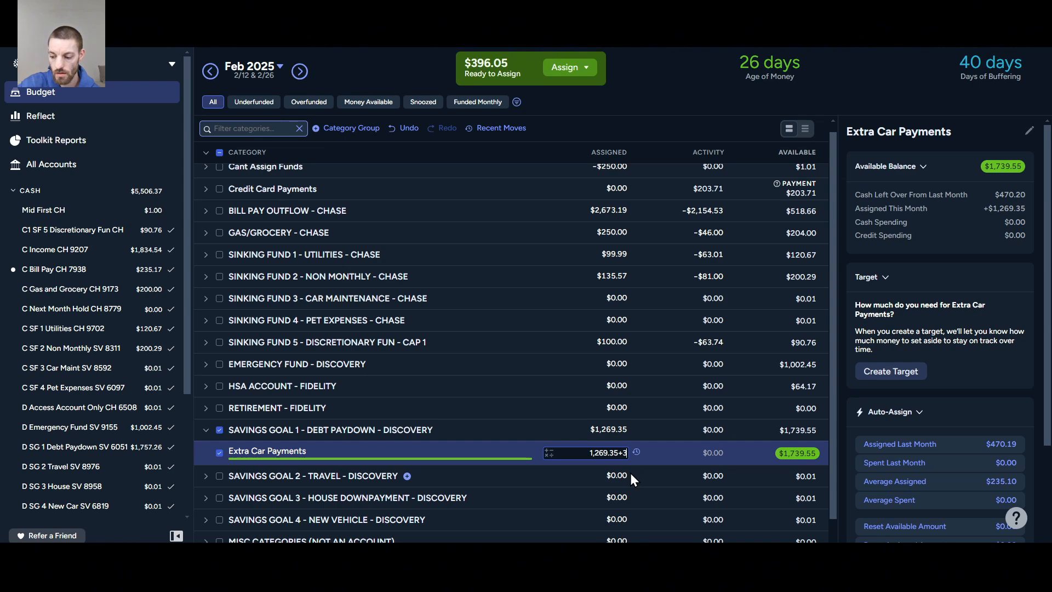
{"action": "type", "text": "96.05"}
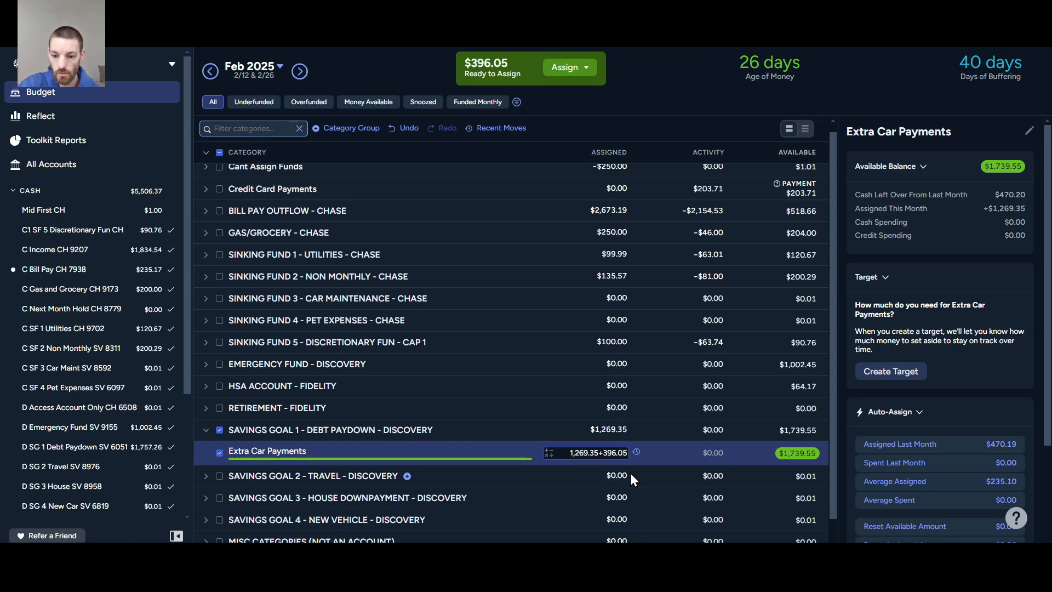
{"action": "key", "text": "Return"}
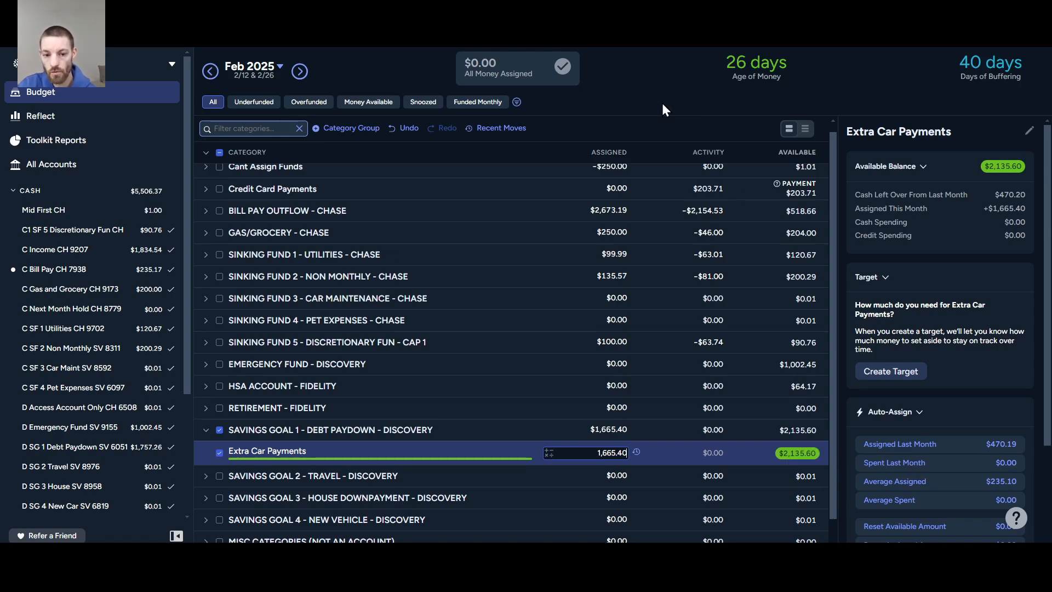
{"action": "left_click", "coordinate": [219, 430]}
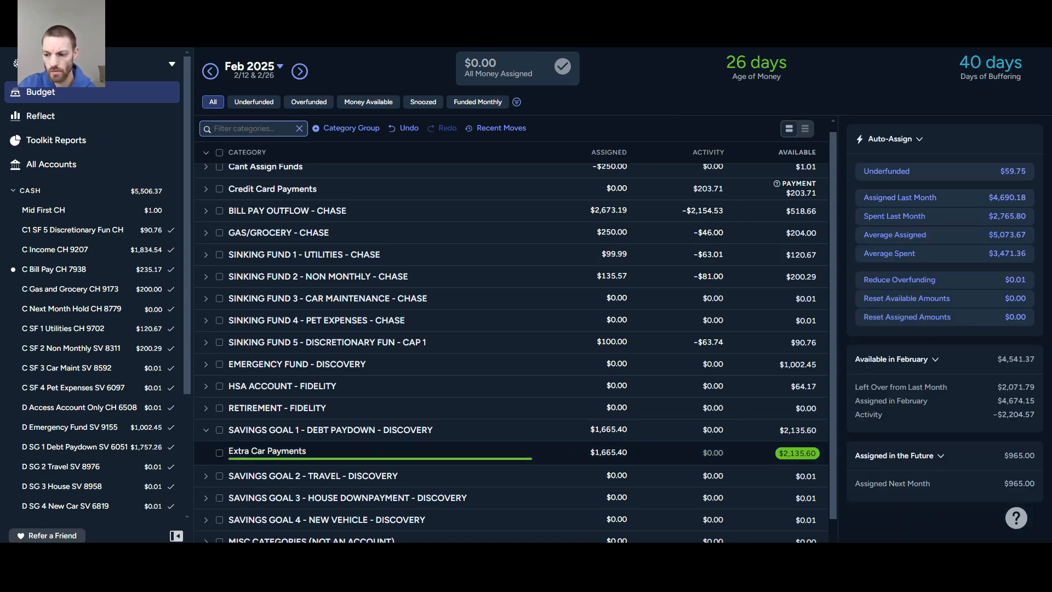
Check today's date in the system calendar and collapse the Savings Goal 1 - Debt Paydown group.
{"action": "left_click", "coordinate": [1011, 562]}
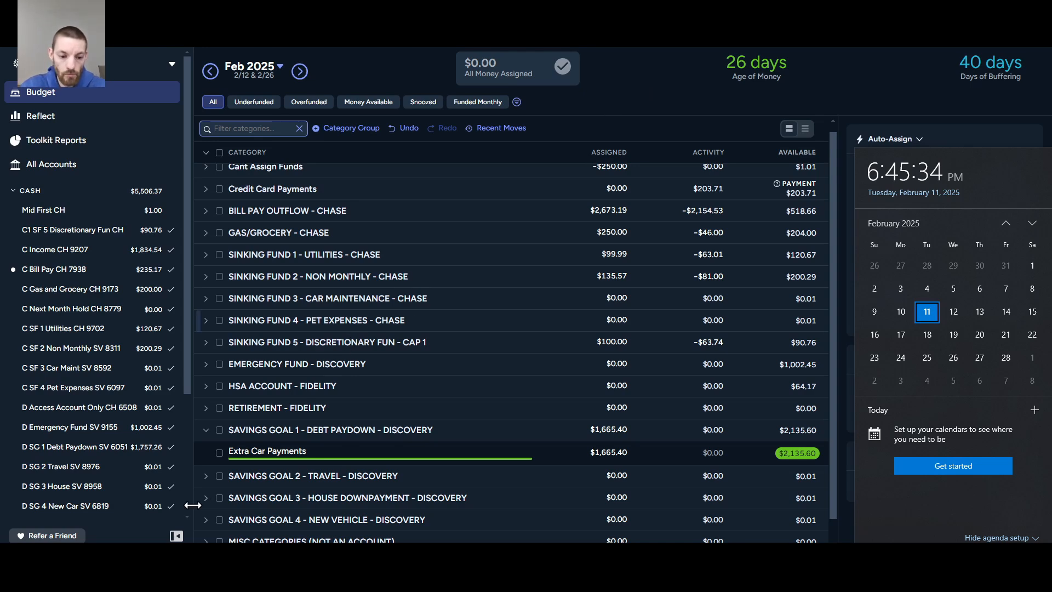
{"action": "left_click", "coordinate": [206, 432]}
{"action": "scroll", "coordinate": [459, 325], "scroll_direction": "up", "scroll_amount": 1}
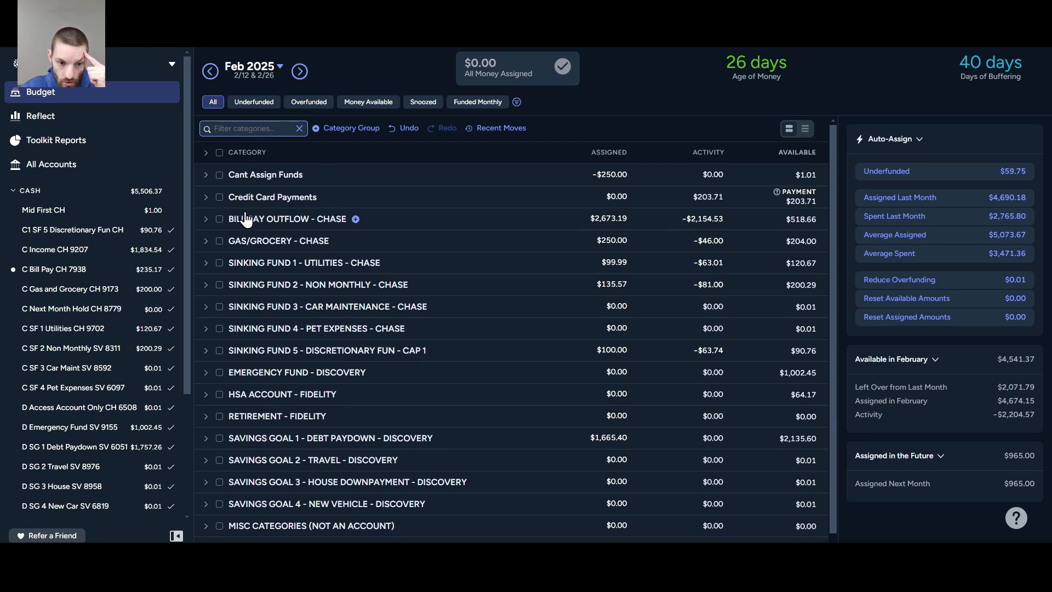
Expand the Gas/Grocery and Bill Pay Outflow groups and move the available 13.71 from Dog Food to Extra Car Payments.
{"action": "left_click", "coordinate": [206, 241]}
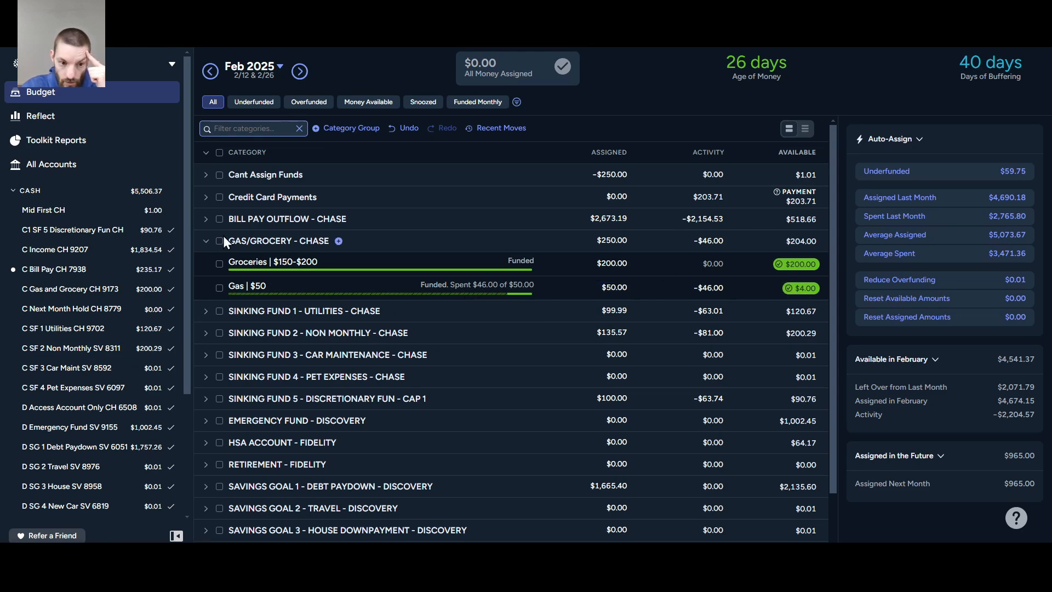
{"action": "left_click", "coordinate": [205, 219]}
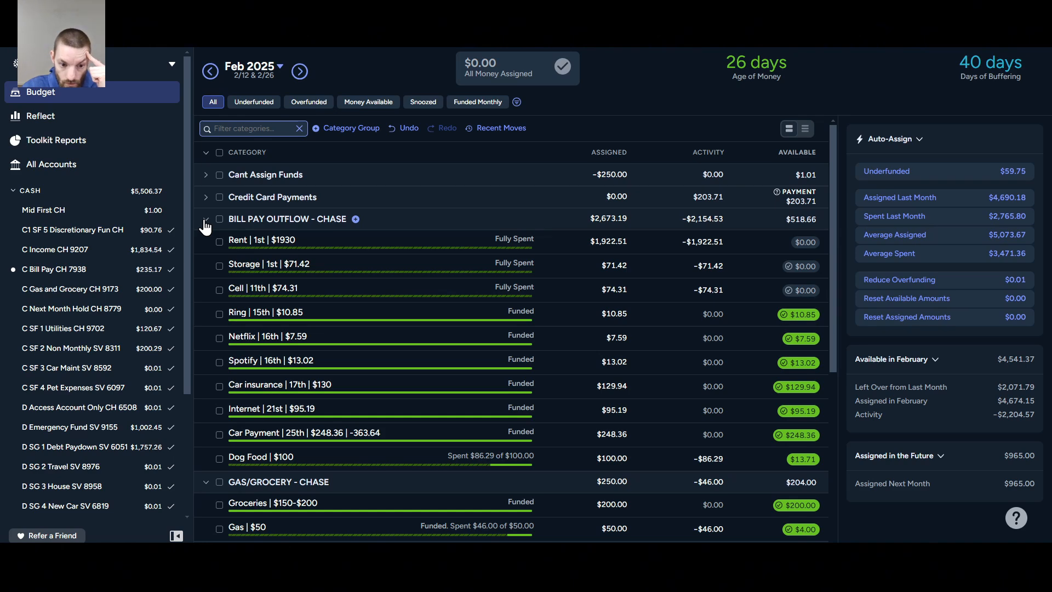
{"action": "left_click", "coordinate": [807, 460]}
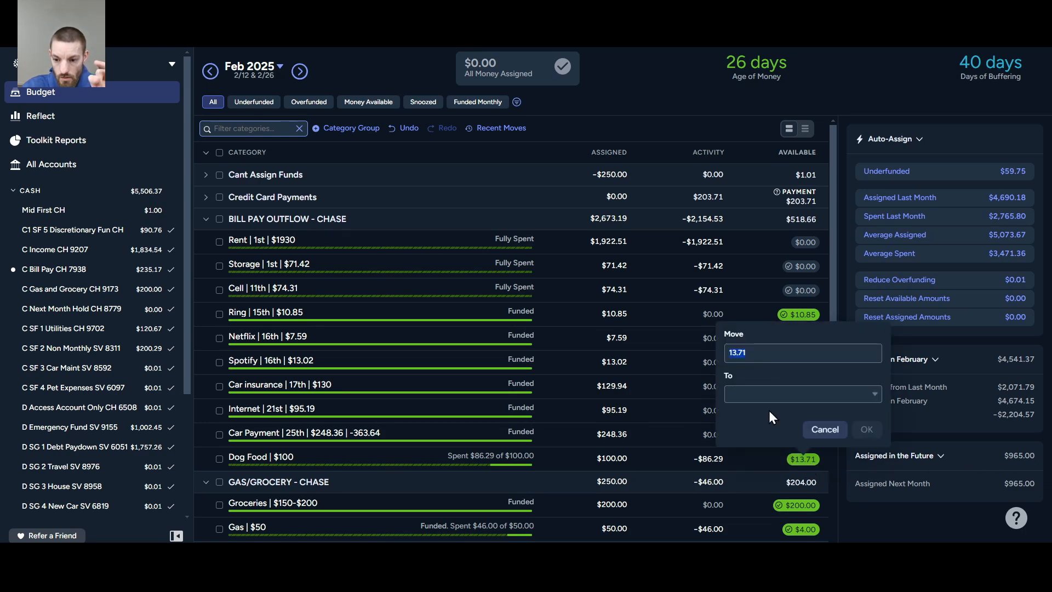
{"action": "left_click", "coordinate": [769, 394]}
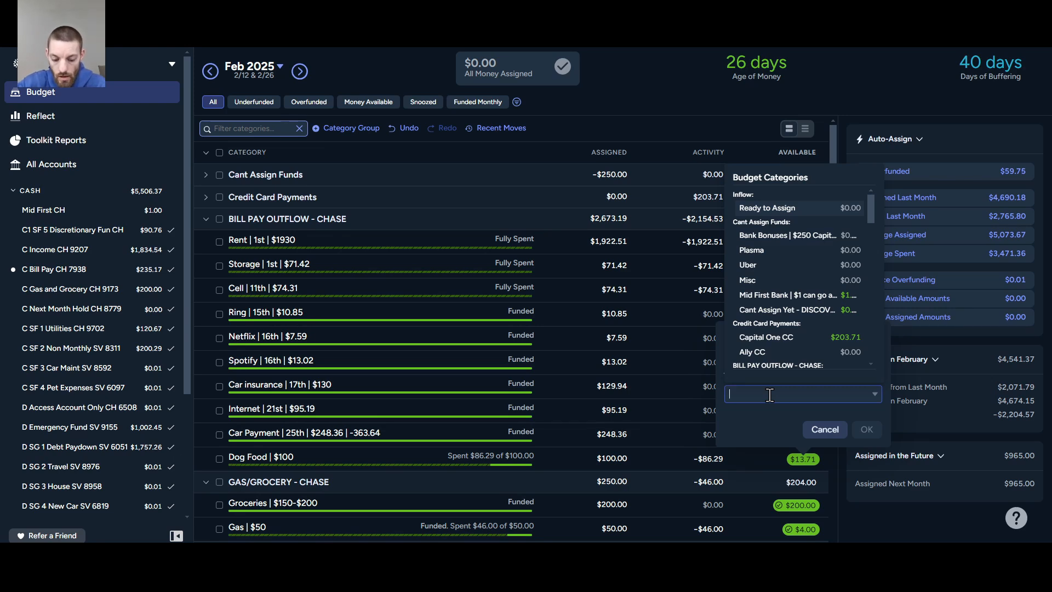
{"action": "type", "text": "car"}
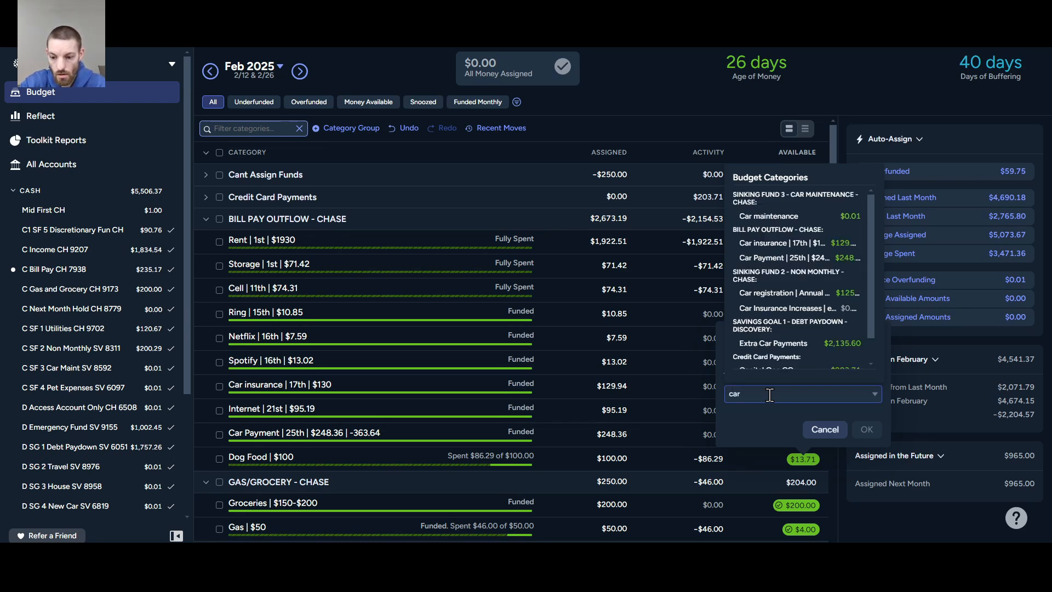
{"action": "key", "text": "BackSpace"}
{"action": "key", "text": "BackSpace"}
{"action": "key", "text": "BackSpace"}
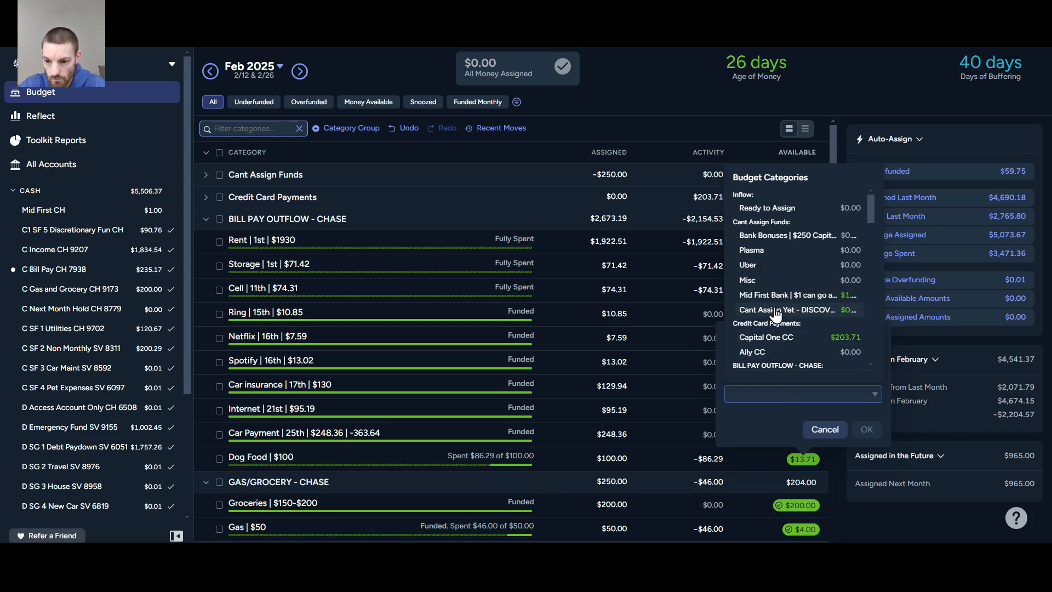
{"action": "scroll", "coordinate": [805, 305], "scroll_direction": "down", "scroll_amount": 2}
{"action": "scroll", "coordinate": [805, 305], "scroll_direction": "down", "scroll_amount": 5}
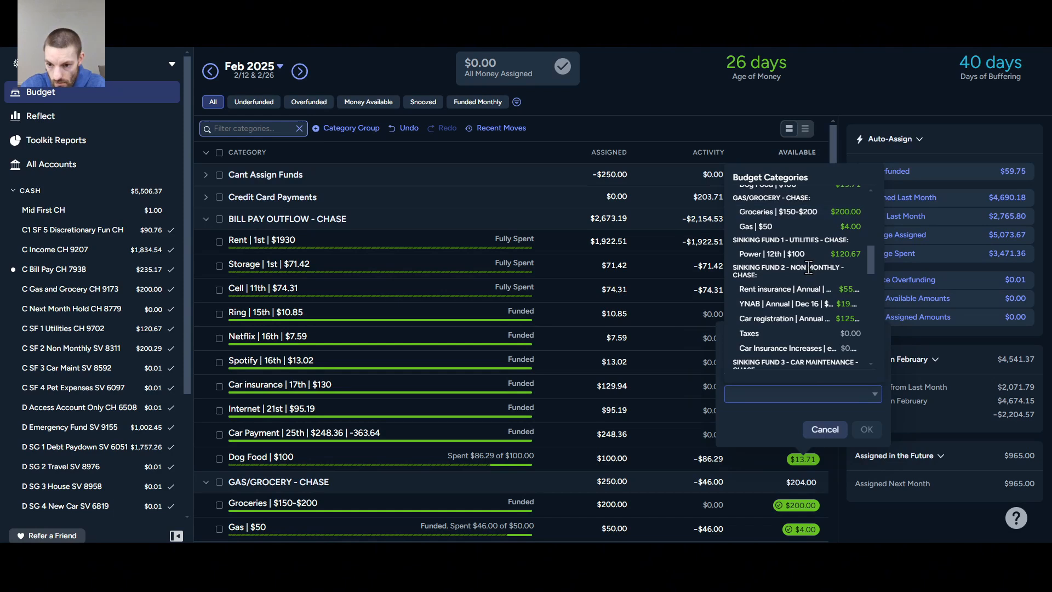
{"action": "scroll", "coordinate": [792, 285], "scroll_direction": "down", "scroll_amount": 3}
{"action": "scroll", "coordinate": [774, 299], "scroll_direction": "down", "scroll_amount": 5}
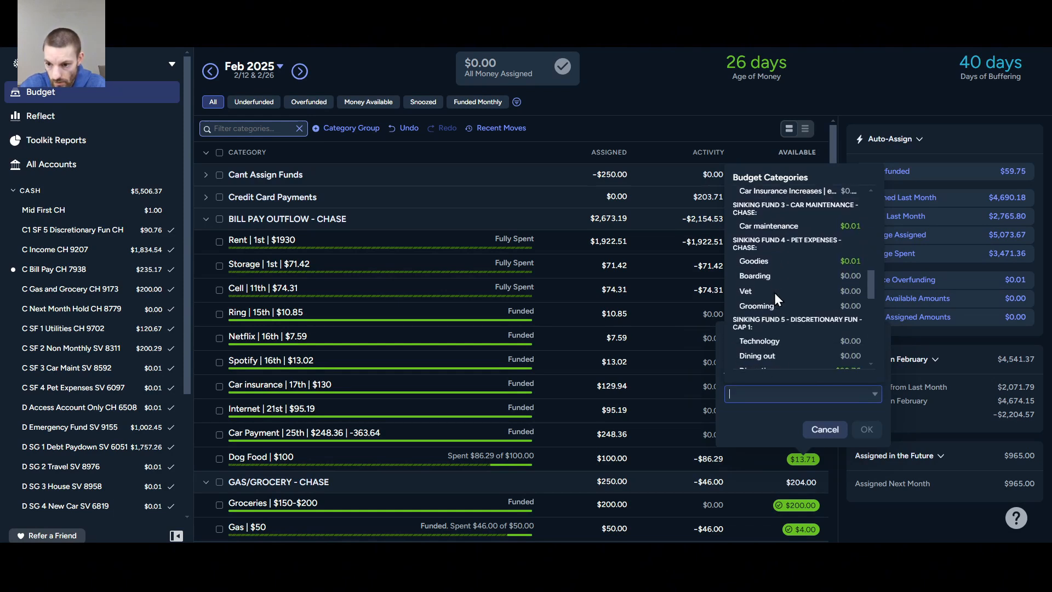
{"action": "scroll", "coordinate": [775, 298], "scroll_direction": "down", "scroll_amount": 5}
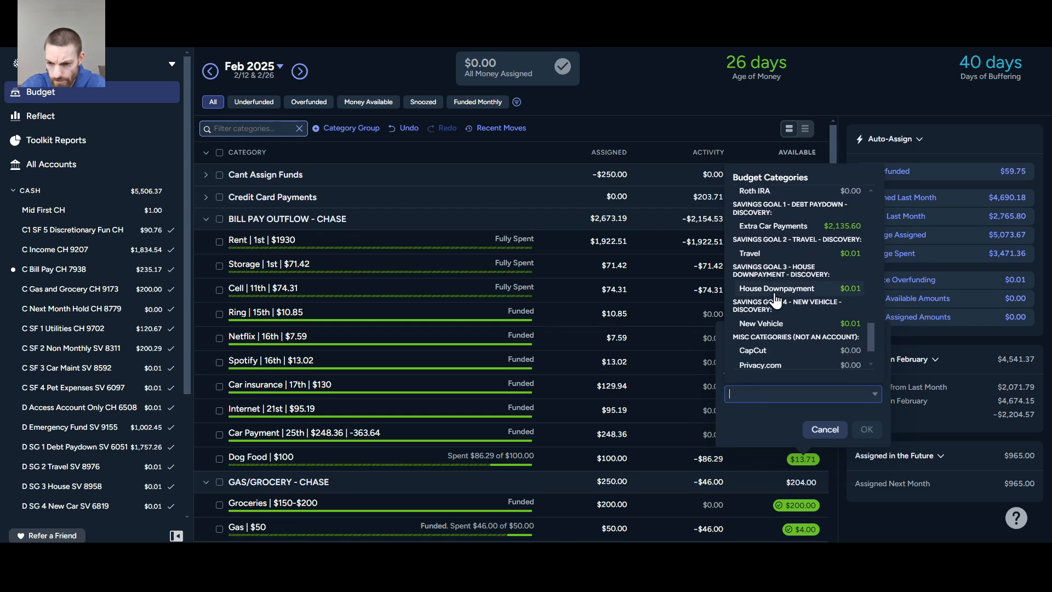
{"action": "type", "text": "debt"}
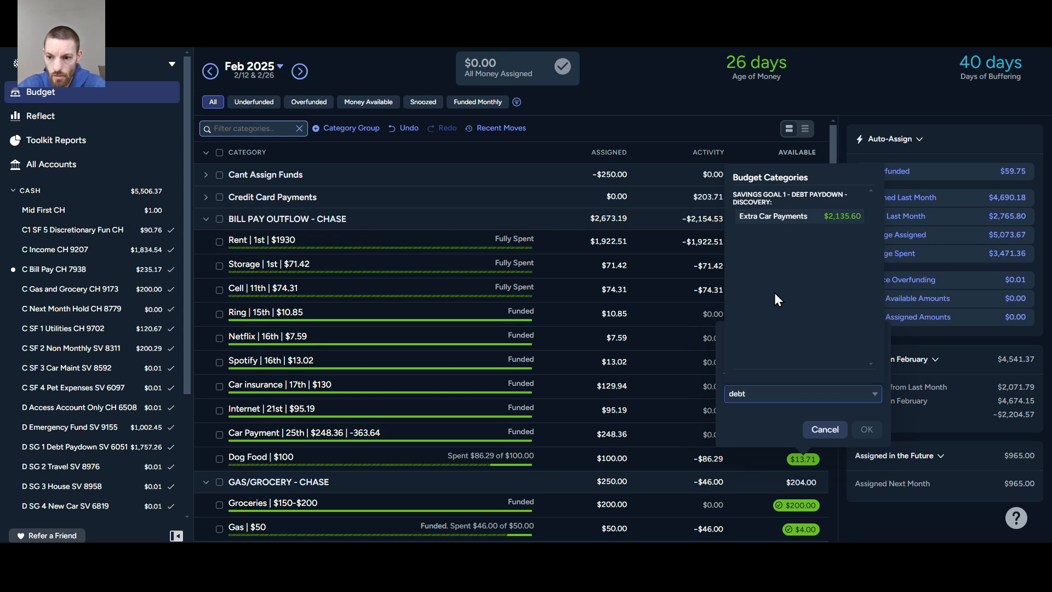
{"action": "left_click", "coordinate": [784, 218]}
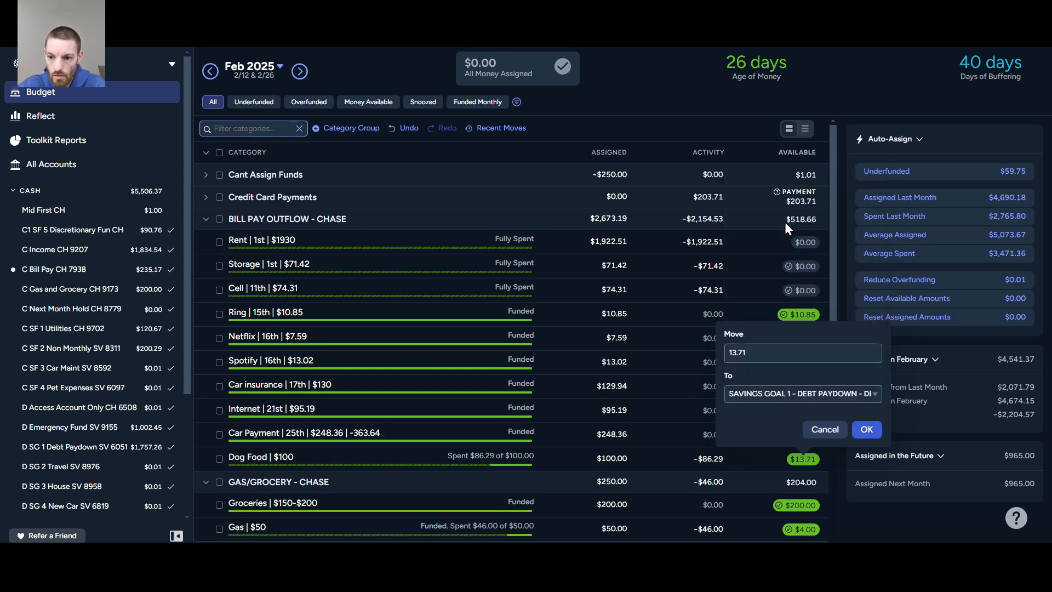
{"action": "left_click", "coordinate": [867, 433]}
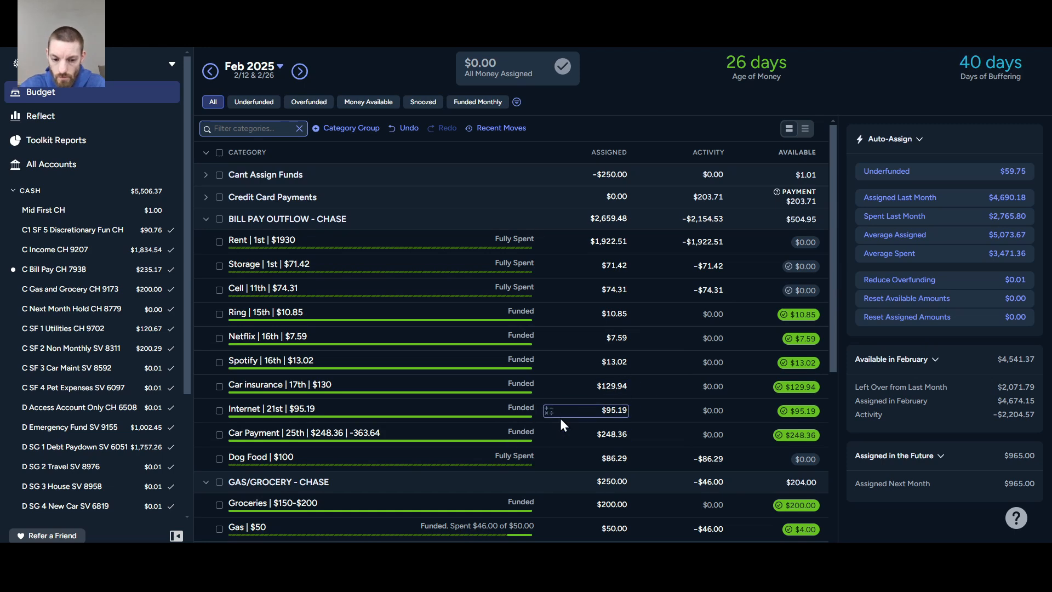
Undo and redo the move out of Dog Food, and review that category's move history.
{"action": "scroll", "coordinate": [560, 419], "scroll_direction": "down", "scroll_amount": 1}
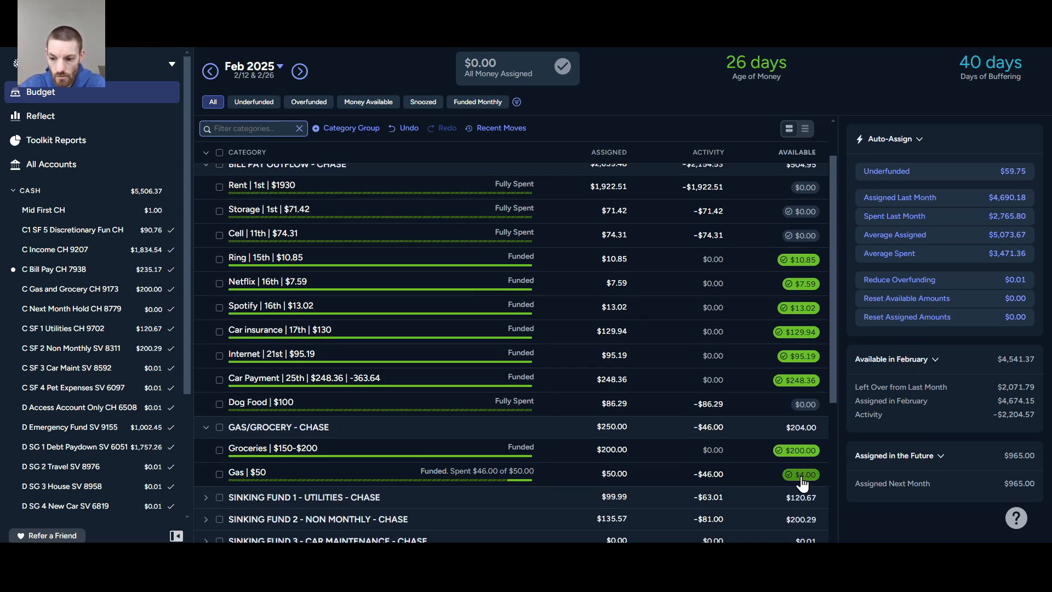
{"action": "mouse_move", "coordinate": [802, 482]}
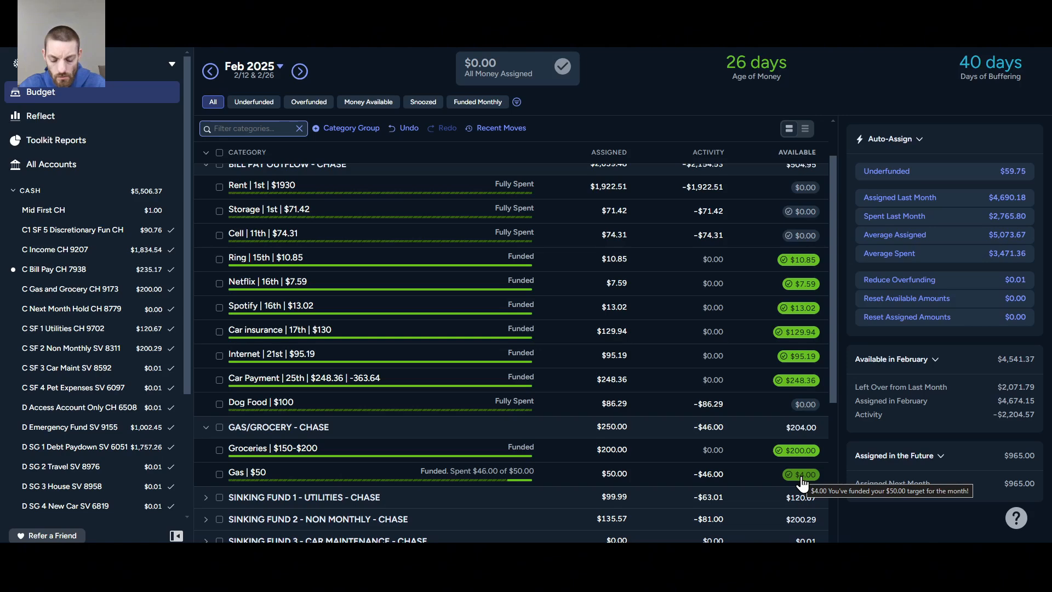
{"action": "key", "text": "ctrl+z"}
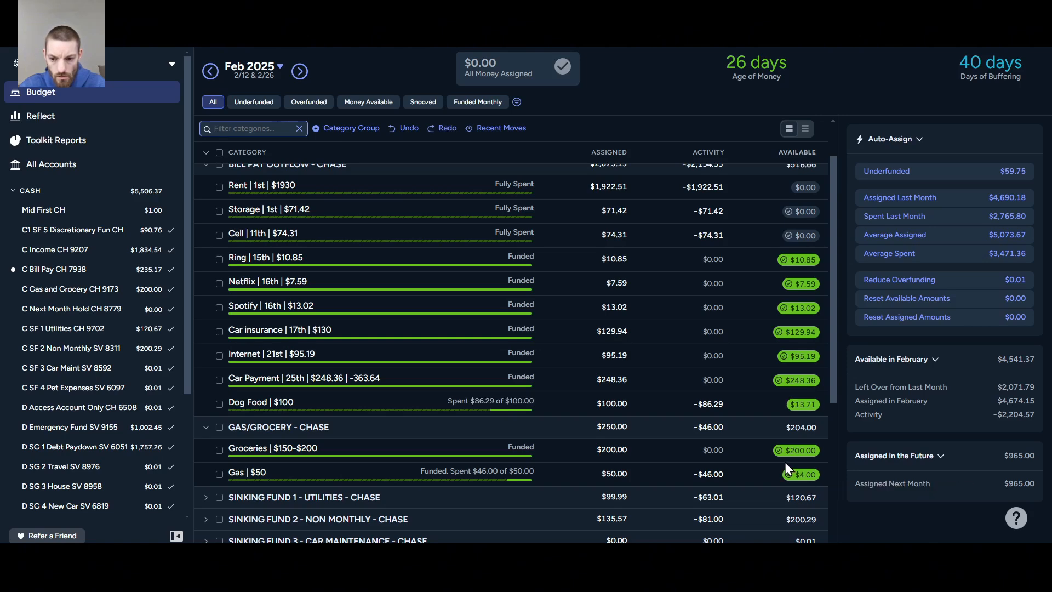
{"action": "left_click", "coordinate": [443, 134]}
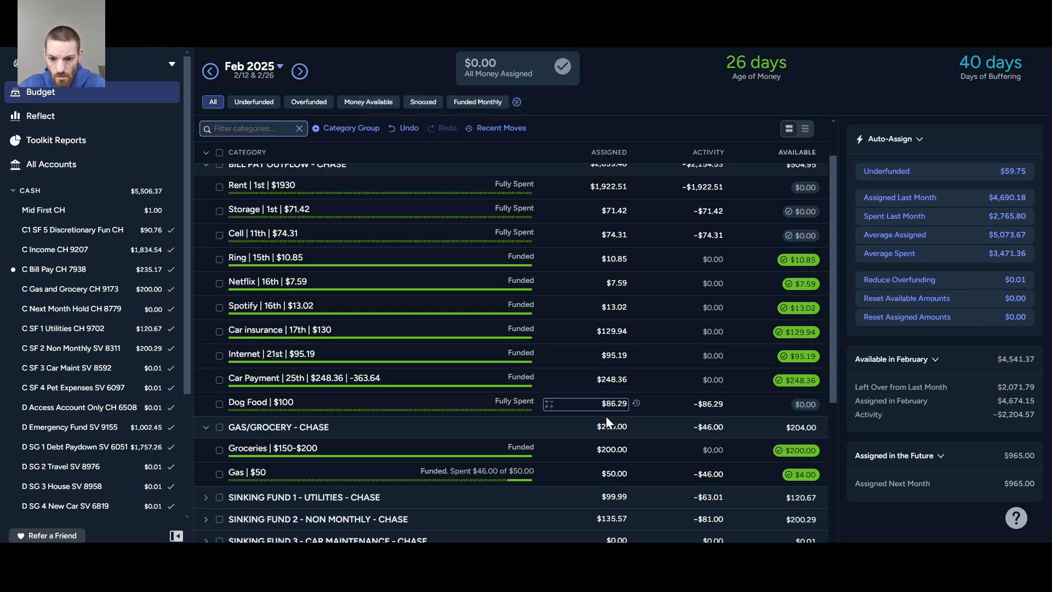
{"action": "left_click", "coordinate": [636, 404]}
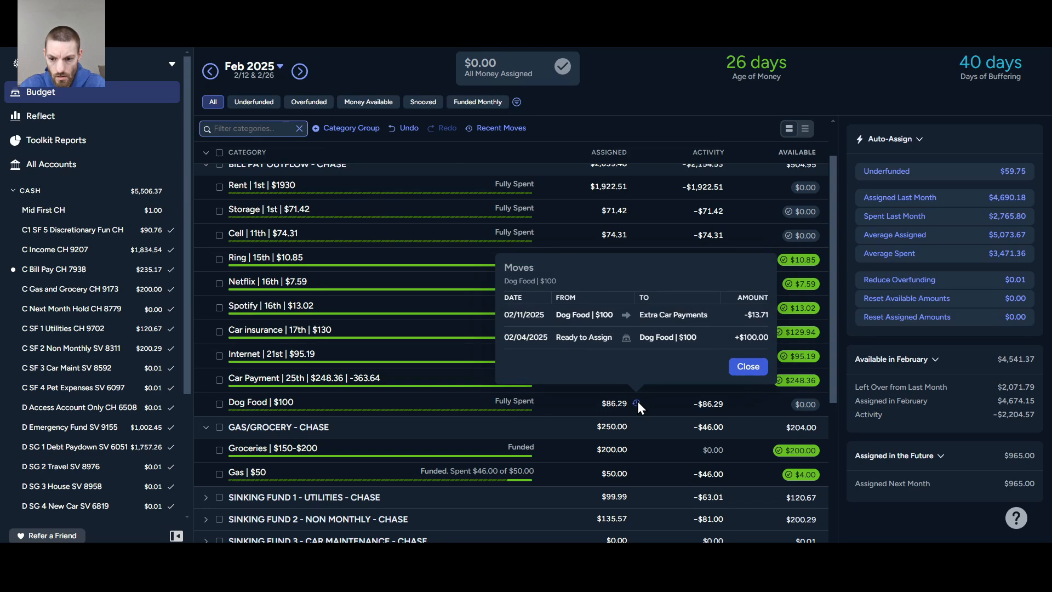
{"action": "left_click", "coordinate": [690, 83]}
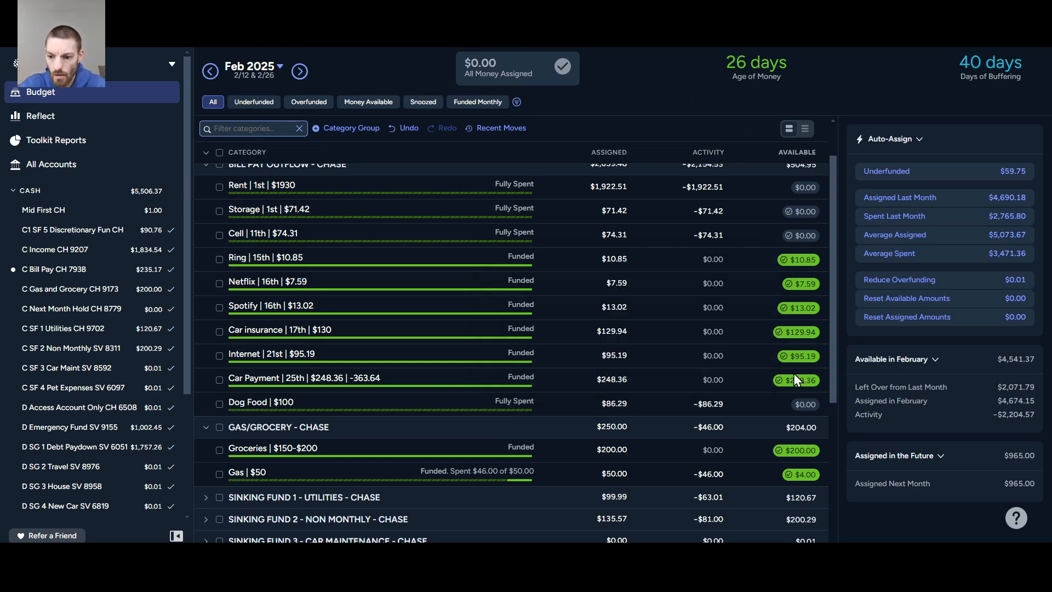
Move the available 4.00 from the Gas category to Extra Car Payments under Savings Goal 1 - Debt Paydown.
{"action": "scroll", "coordinate": [756, 441], "scroll_direction": "down", "scroll_amount": 1}
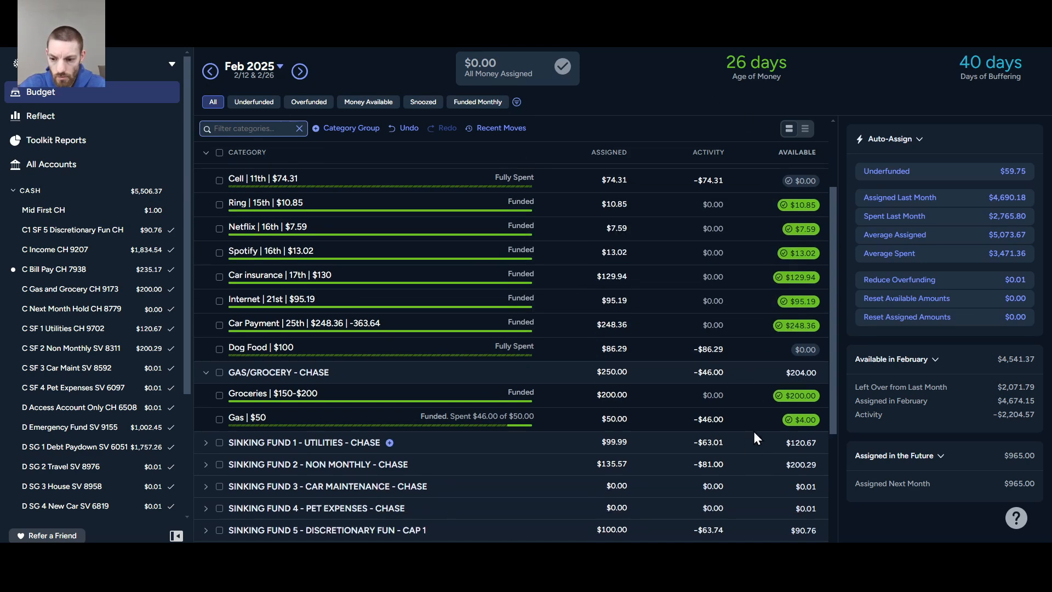
{"action": "scroll", "coordinate": [755, 354], "scroll_direction": "up", "scroll_amount": 1}
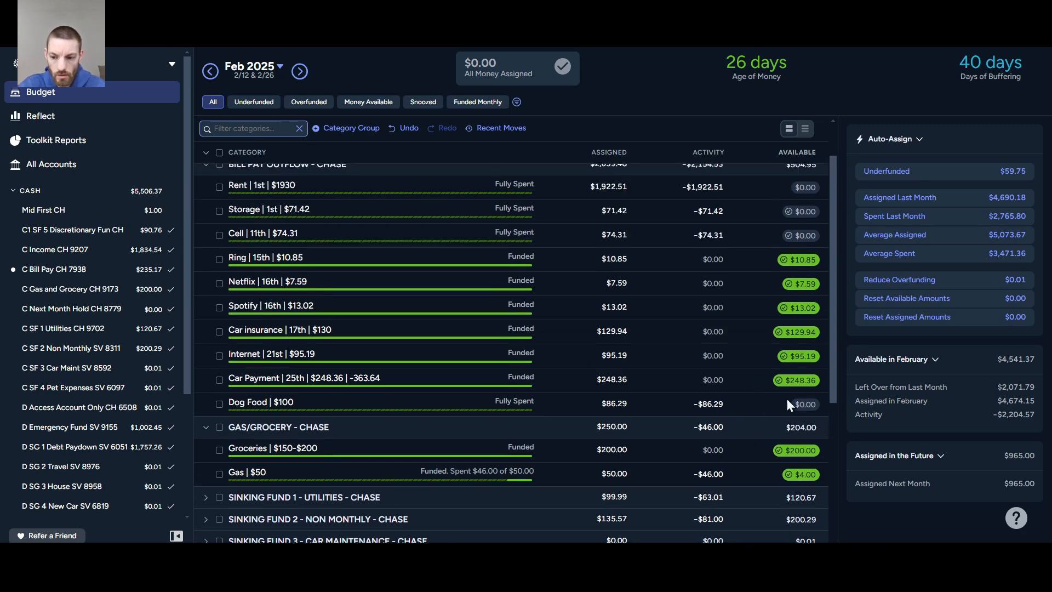
{"action": "left_click", "coordinate": [801, 475]}
{"action": "left_click", "coordinate": [740, 406]}
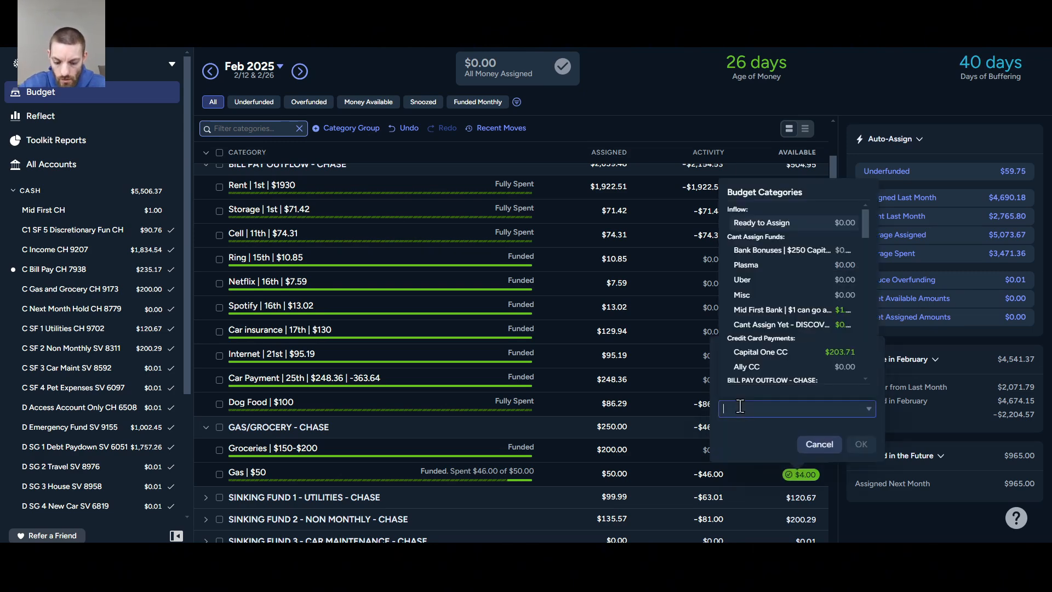
{"action": "type", "text": "debt"}
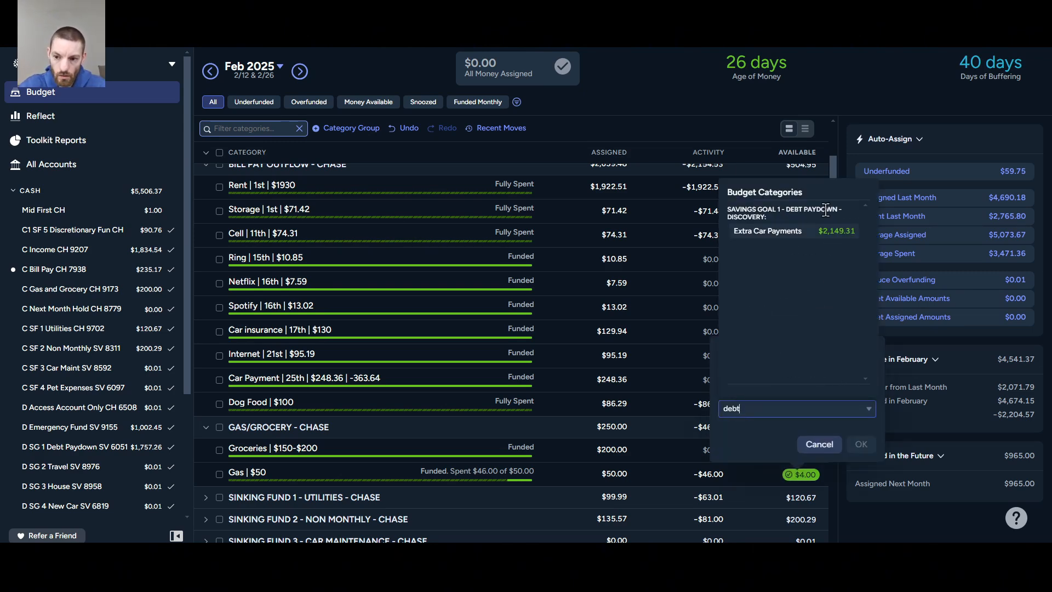
{"action": "left_click", "coordinate": [800, 235]}
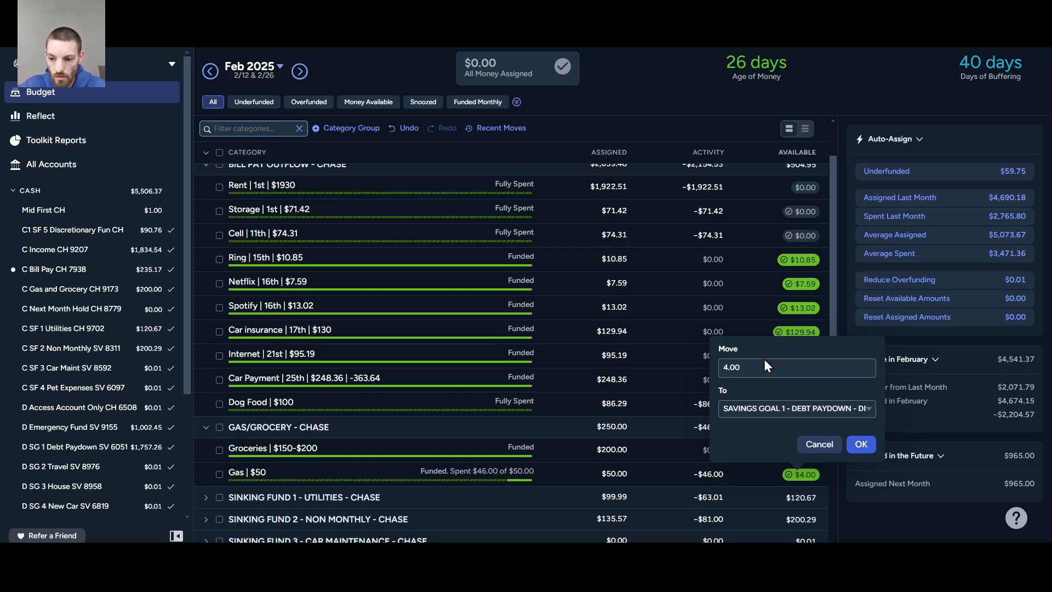
{"action": "left_click", "coordinate": [861, 445]}
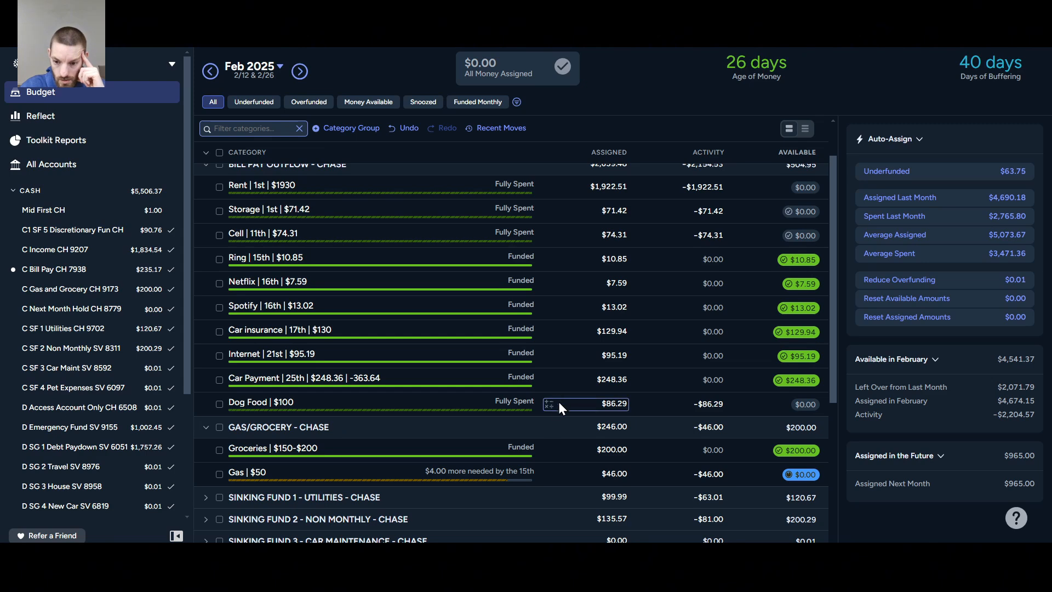
Snooze the Gas category's target for this month and clear the category selection.
{"action": "left_click", "coordinate": [394, 469]}
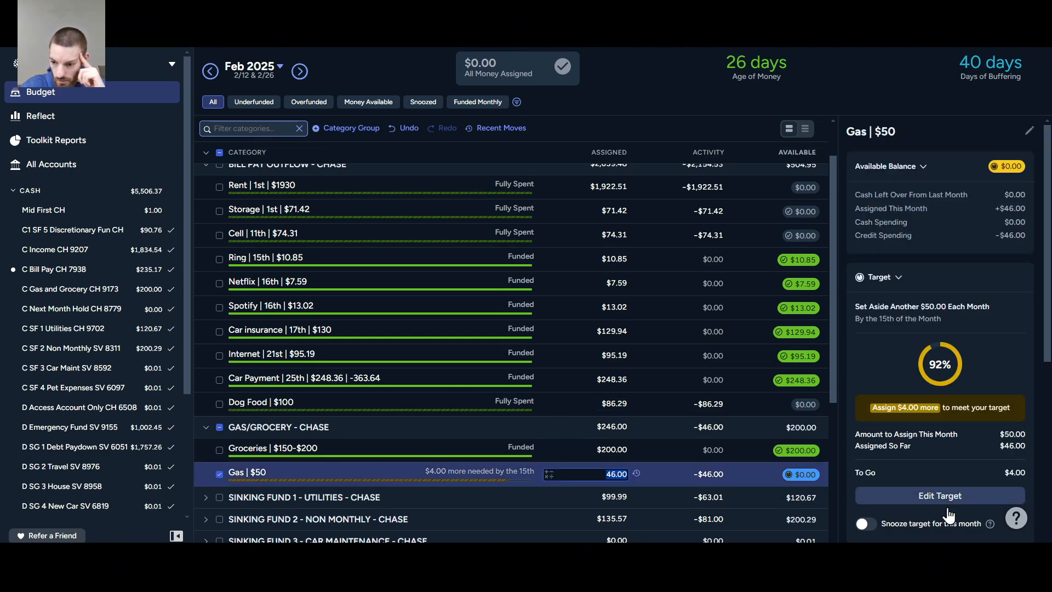
{"action": "left_click", "coordinate": [866, 524]}
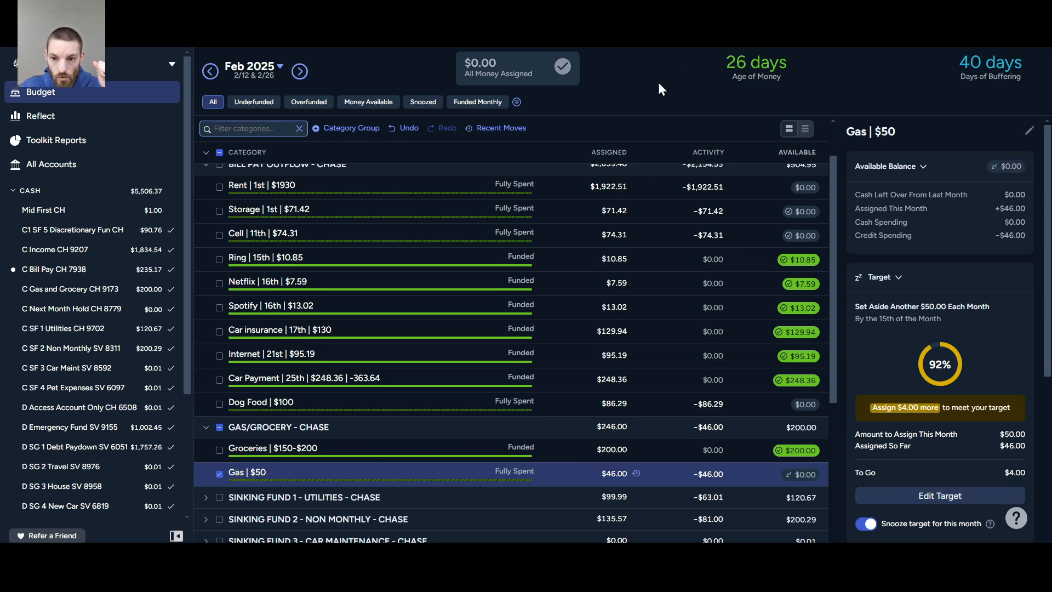
{"action": "left_click", "coordinate": [219, 429]}
Collapse the Bill Pay Outflow and Gas/Grocery groups.
{"action": "scroll", "coordinate": [235, 362], "scroll_direction": "up", "scroll_amount": 2}
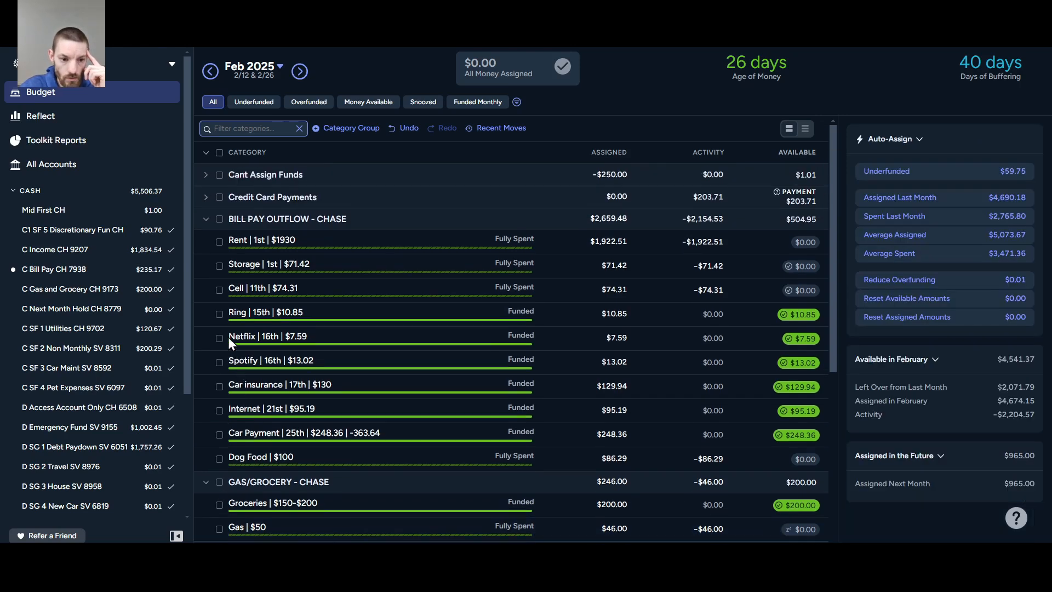
{"action": "left_click", "coordinate": [206, 219]}
{"action": "left_click", "coordinate": [206, 241]}
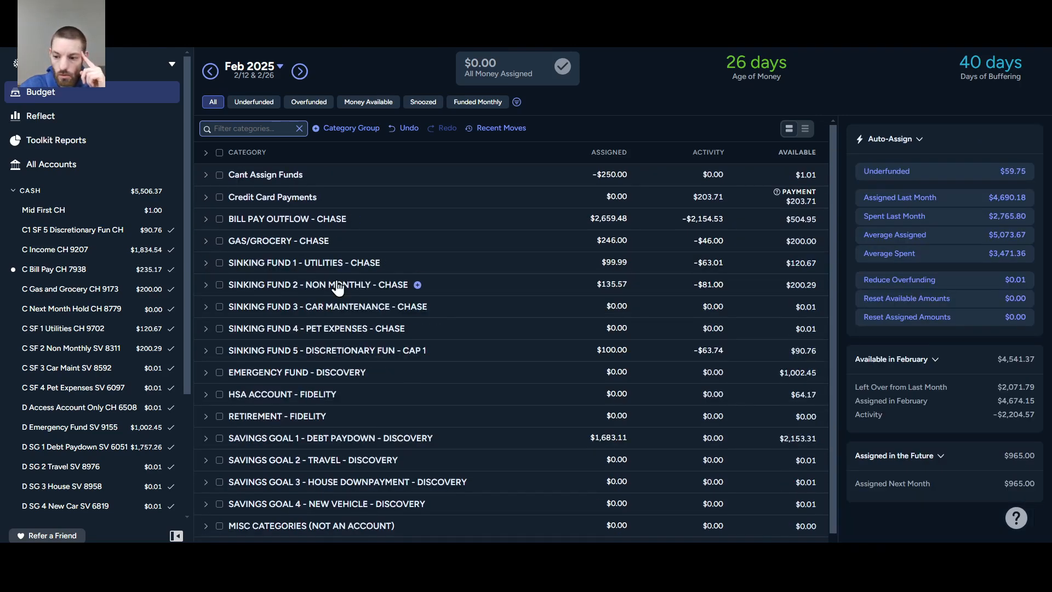
Try to auto-assign money to the underfunded categories in the February budget.
{"action": "scroll", "coordinate": [378, 347], "scroll_direction": "down", "scroll_amount": 1}
{"action": "scroll", "coordinate": [378, 347], "scroll_direction": "up", "scroll_amount": 1}
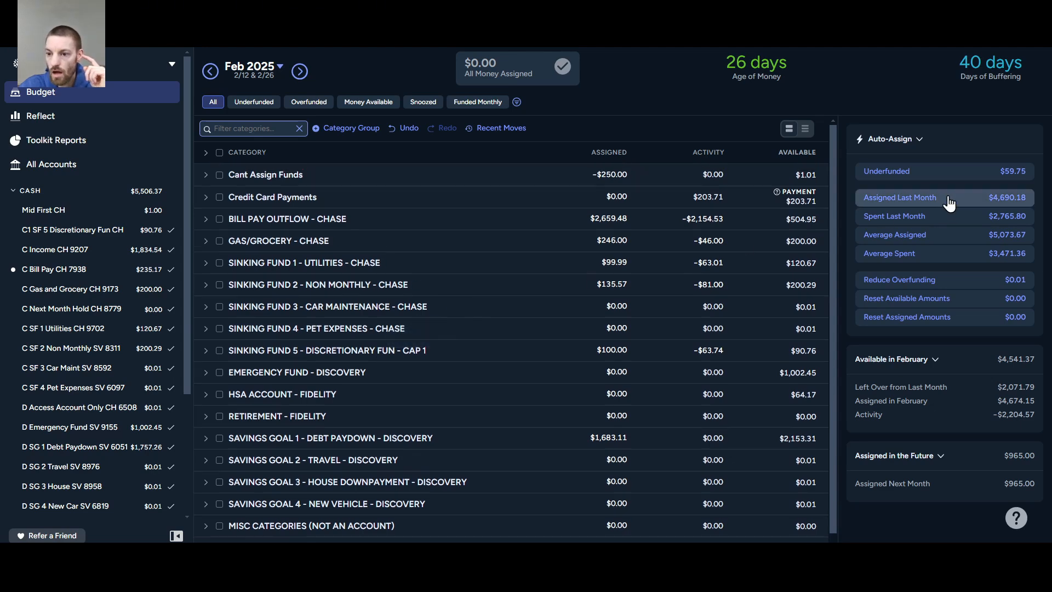
{"action": "left_click", "coordinate": [935, 172]}
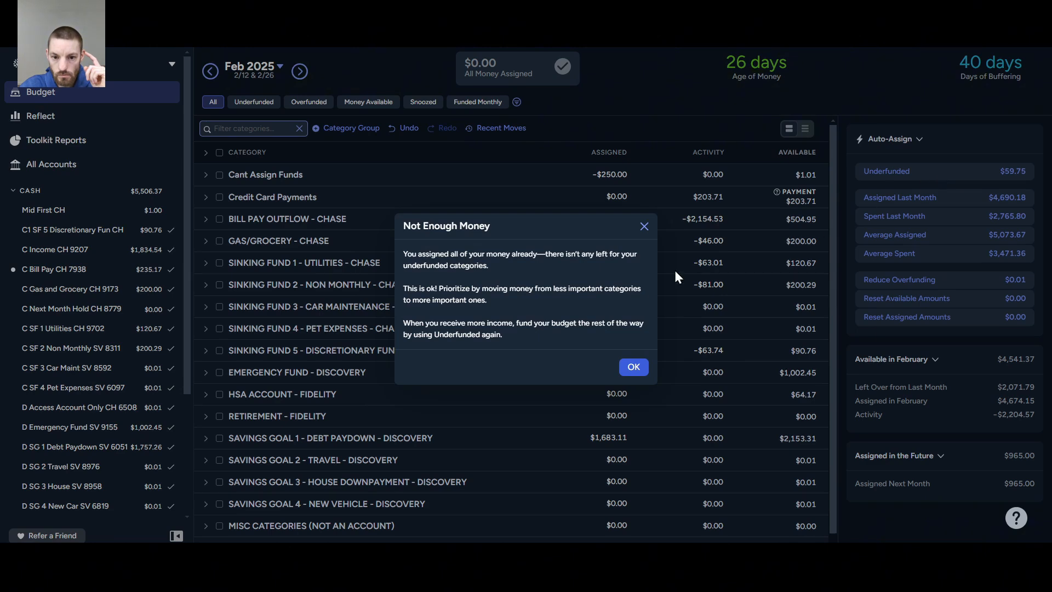
{"action": "left_click", "coordinate": [633, 368]}
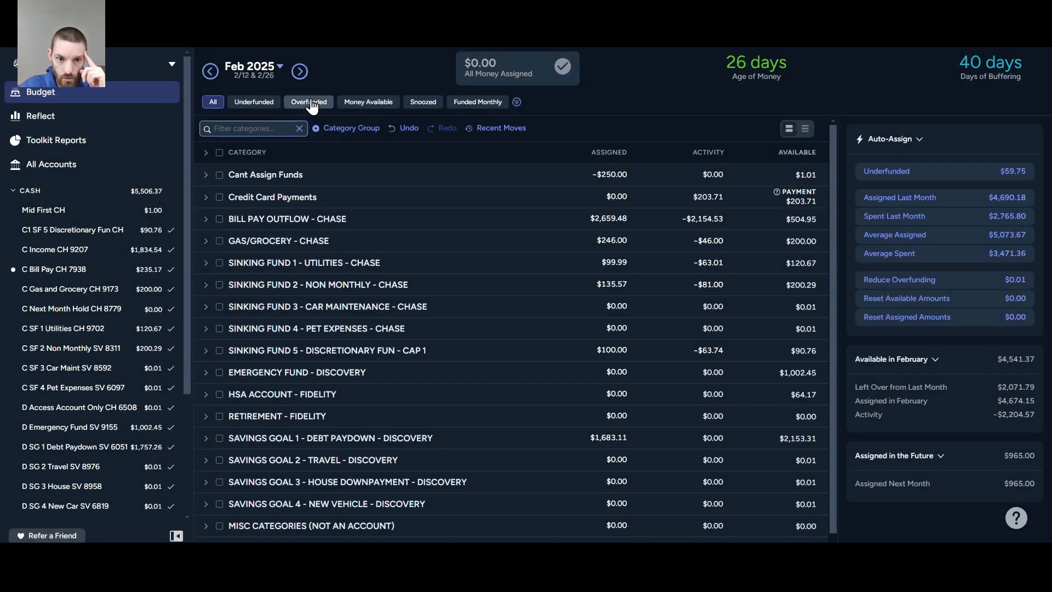
Check the underfunded February groups, restore the view of all categories, and expand Sinking Fund 5 - Discretionary Fun.
{"action": "left_click", "coordinate": [249, 108]}
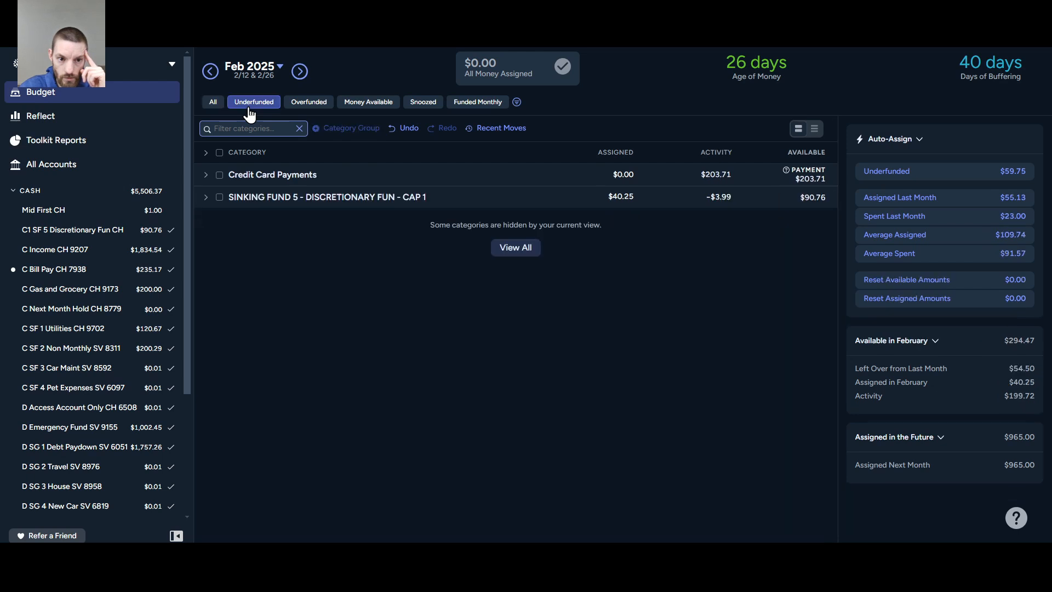
{"action": "left_click", "coordinate": [205, 175]}
{"action": "left_click", "coordinate": [205, 176]}
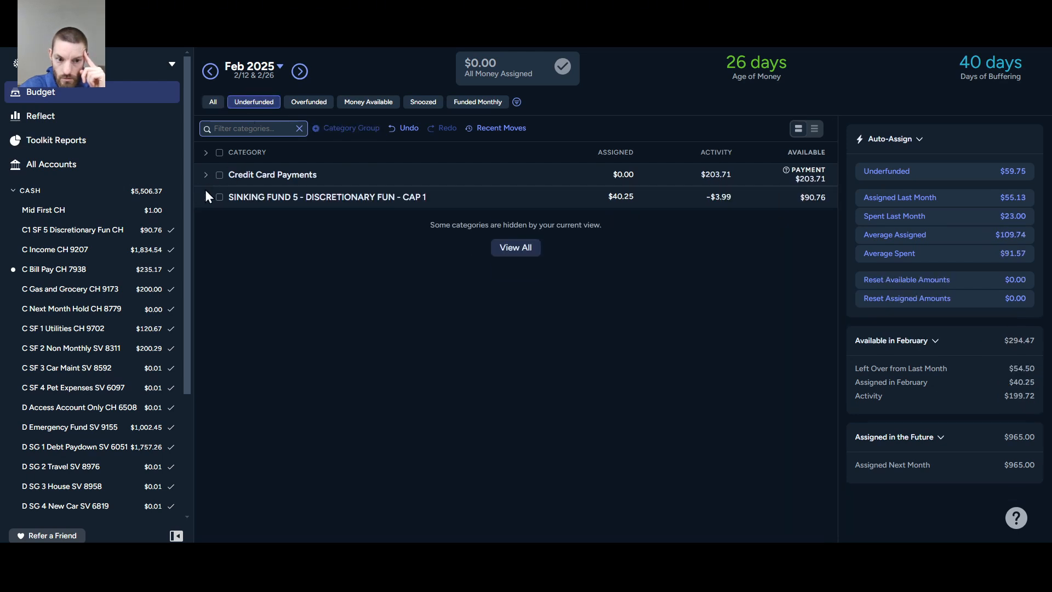
{"action": "left_click", "coordinate": [206, 198]}
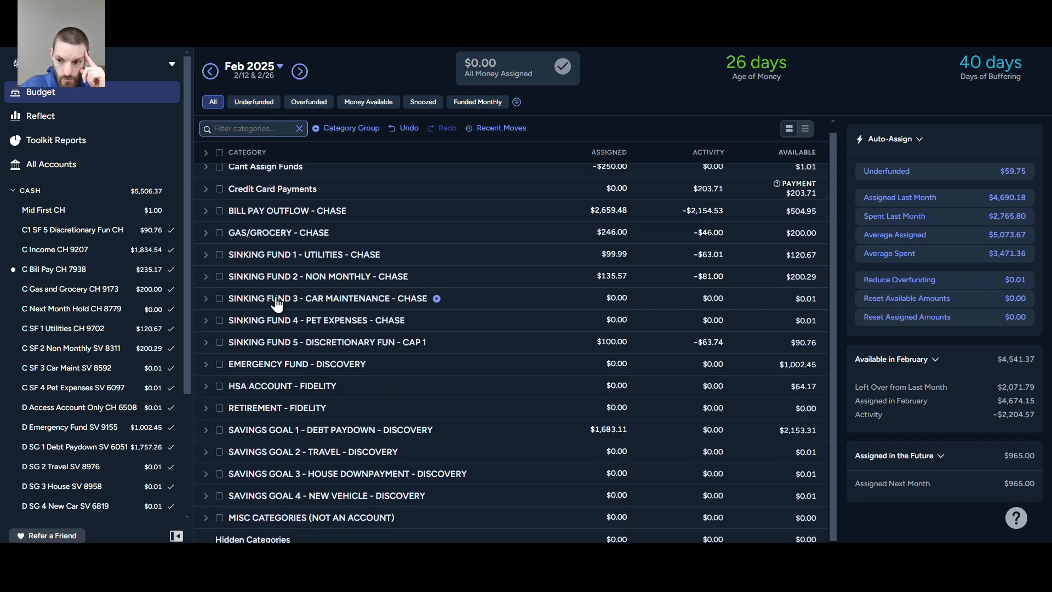
{"action": "left_click", "coordinate": [206, 342]}
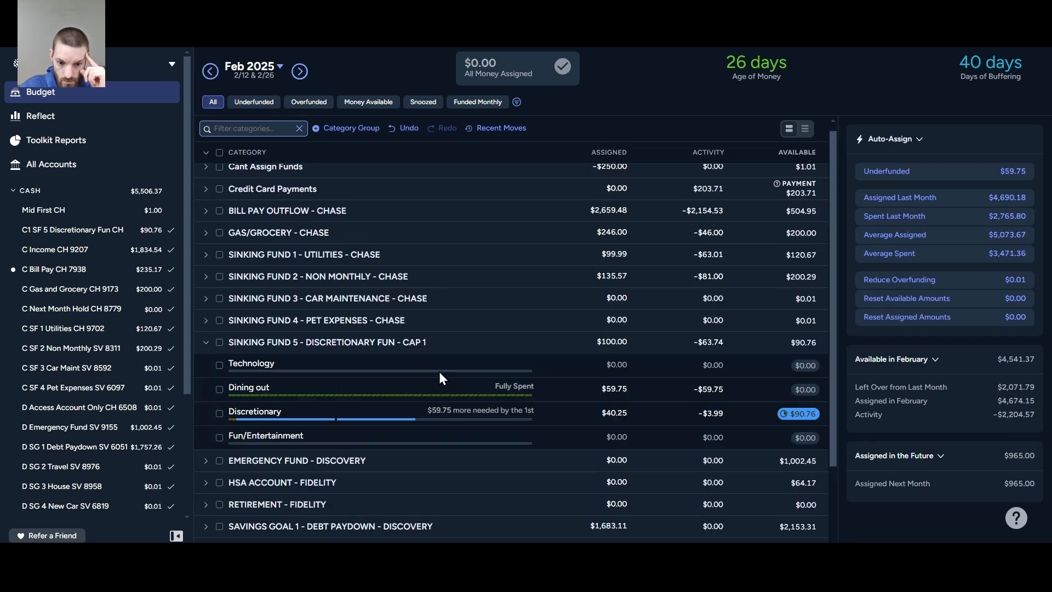
Review the February money moves of the Discretionary category in Sinking Fund 5, then dismiss the list.
{"action": "scroll", "coordinate": [521, 321], "scroll_direction": "down", "scroll_amount": 1}
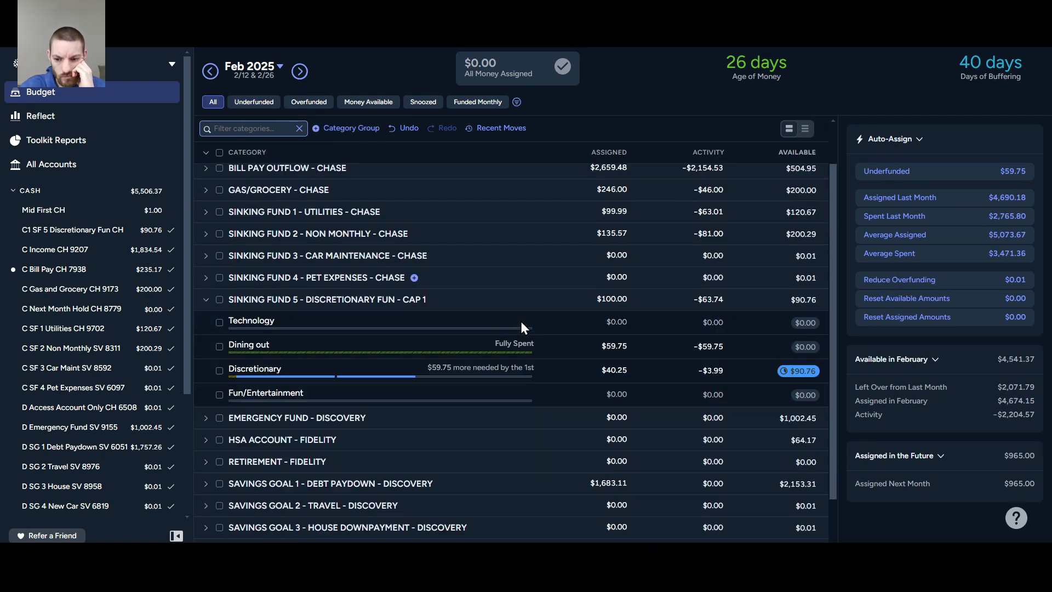
{"action": "scroll", "coordinate": [595, 397], "scroll_direction": "up", "scroll_amount": 1}
{"action": "left_click", "coordinate": [594, 390]}
{"action": "left_click", "coordinate": [636, 412]}
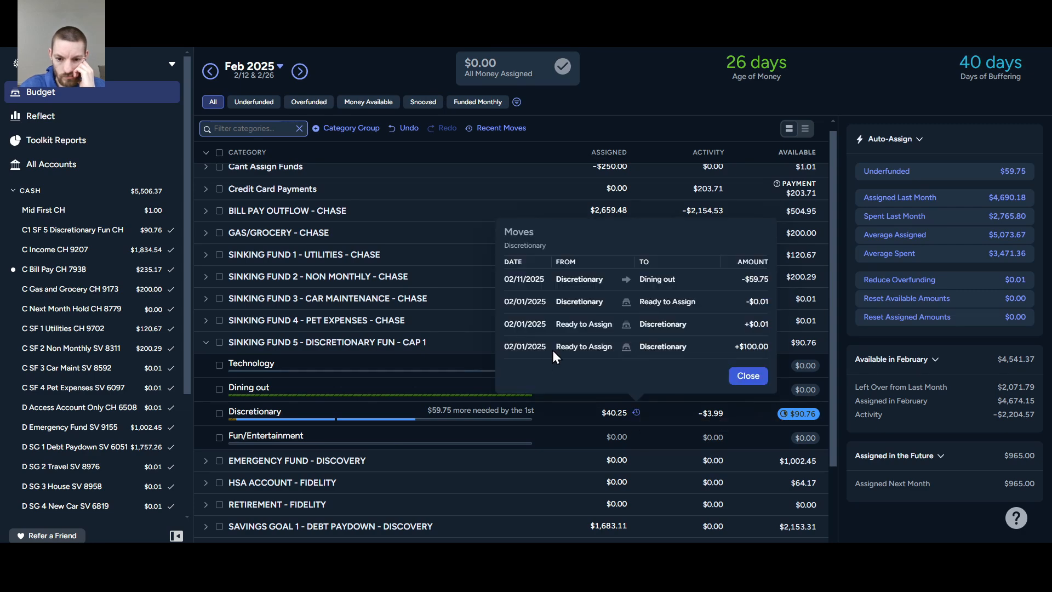
{"action": "left_click", "coordinate": [748, 376]}
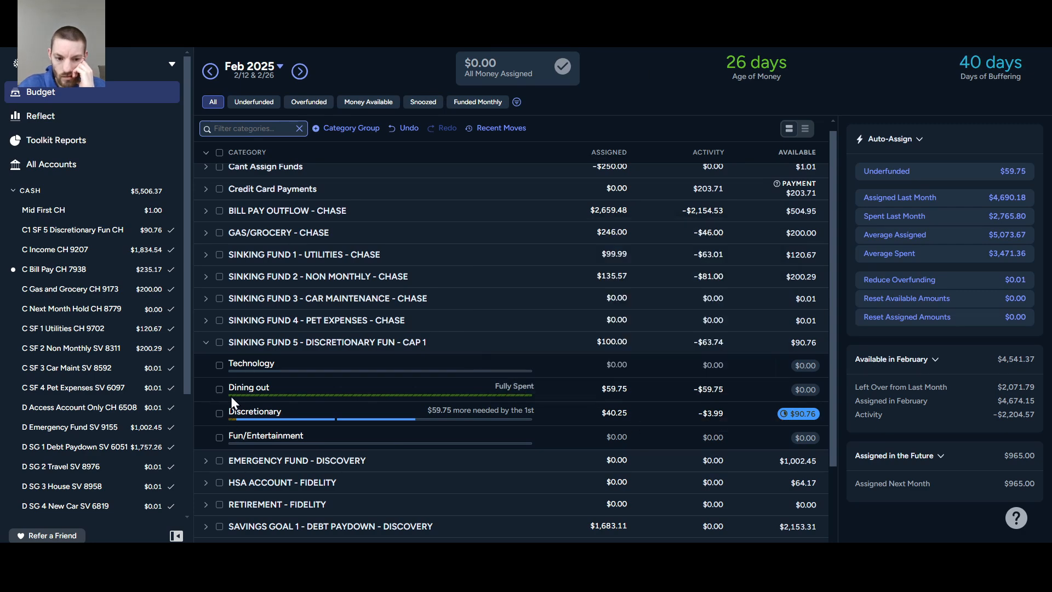
Snooze the Discretionary category's target for this month and recheck its money moves.
{"action": "left_click", "coordinate": [382, 408]}
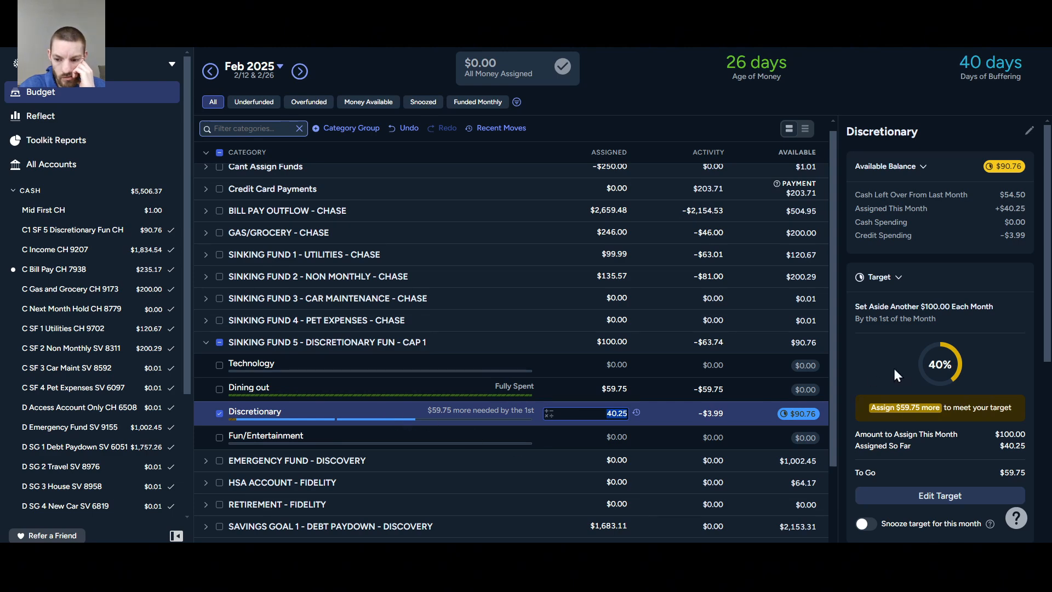
{"action": "left_click", "coordinate": [865, 524]}
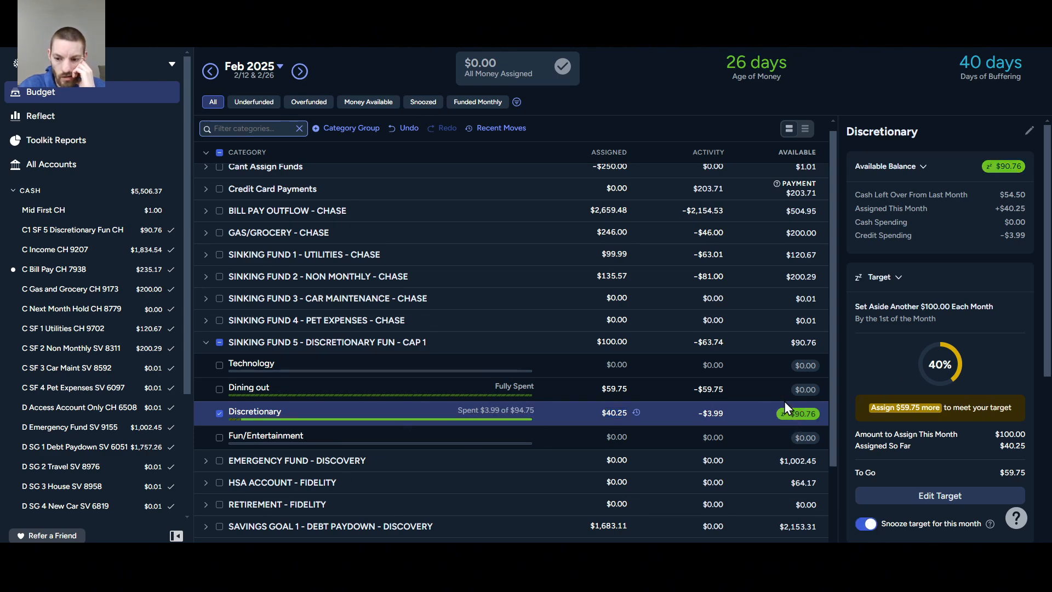
{"action": "left_click", "coordinate": [638, 414]}
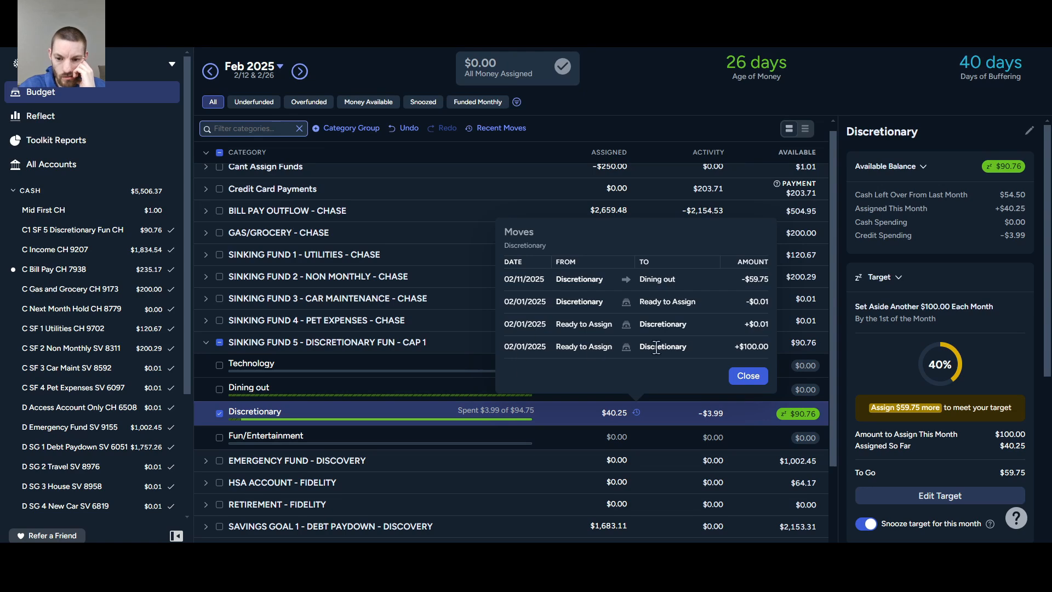
{"action": "left_click", "coordinate": [657, 76]}
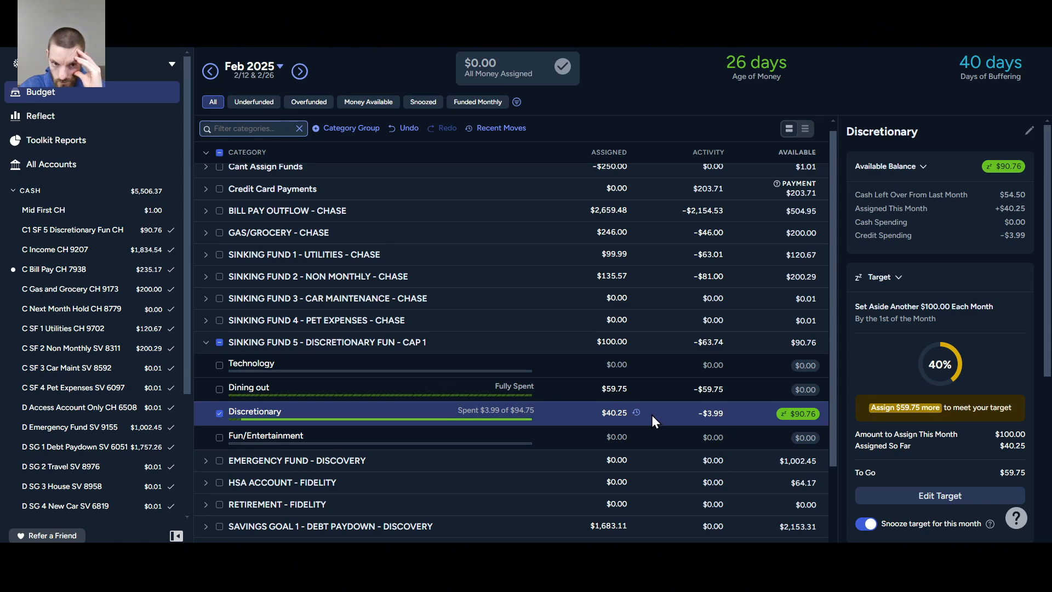
Clear the category selection and collapse the Sinking Fund 5 - Discretionary Fun group.
{"action": "left_click", "coordinate": [220, 343]}
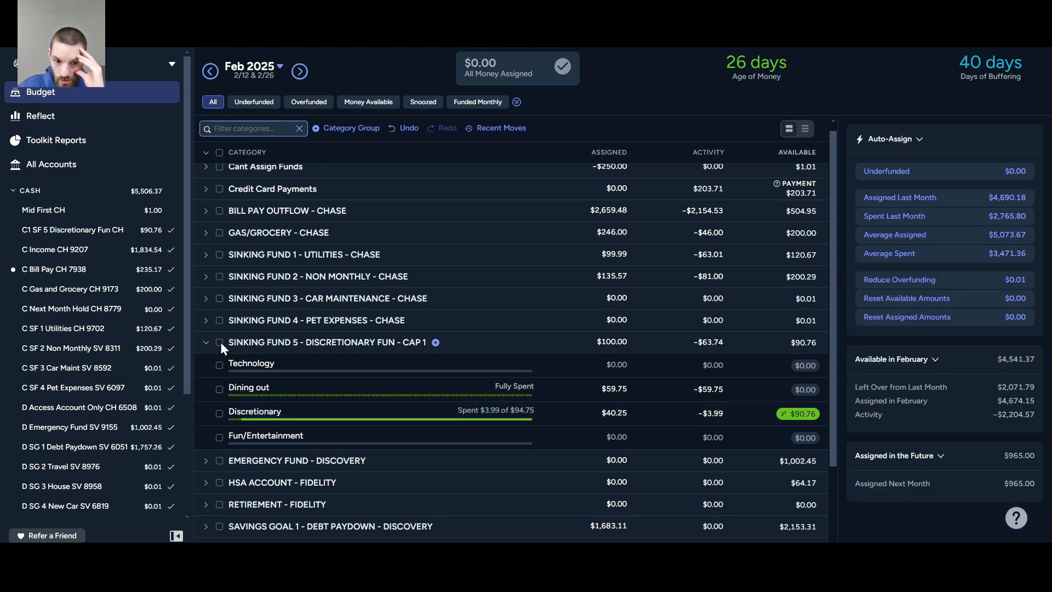
{"action": "left_click", "coordinate": [206, 342]}
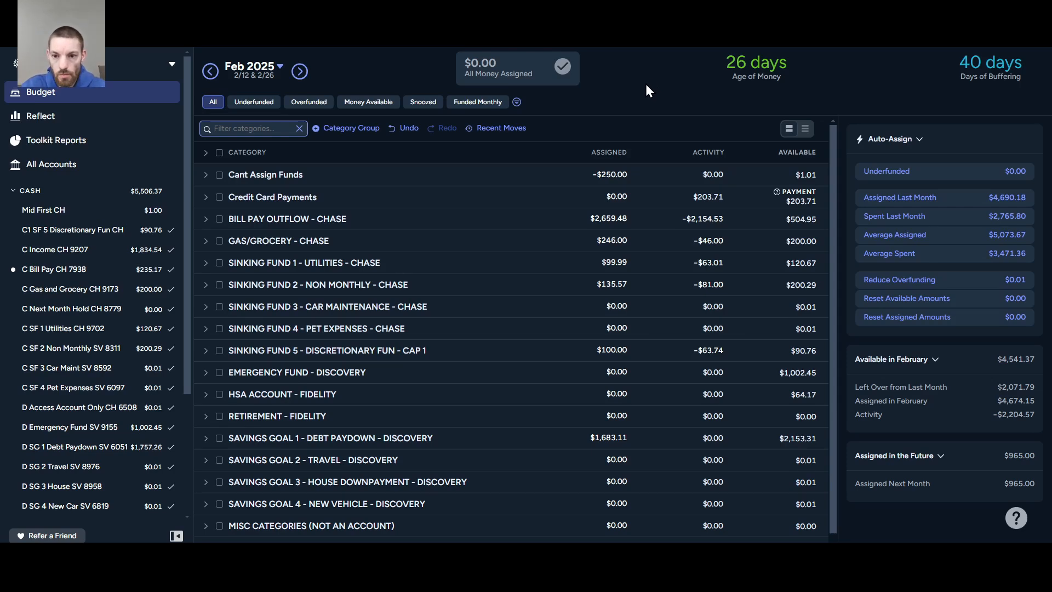
{"action": "scroll", "coordinate": [411, 177], "scroll_direction": "down", "scroll_amount": 1}
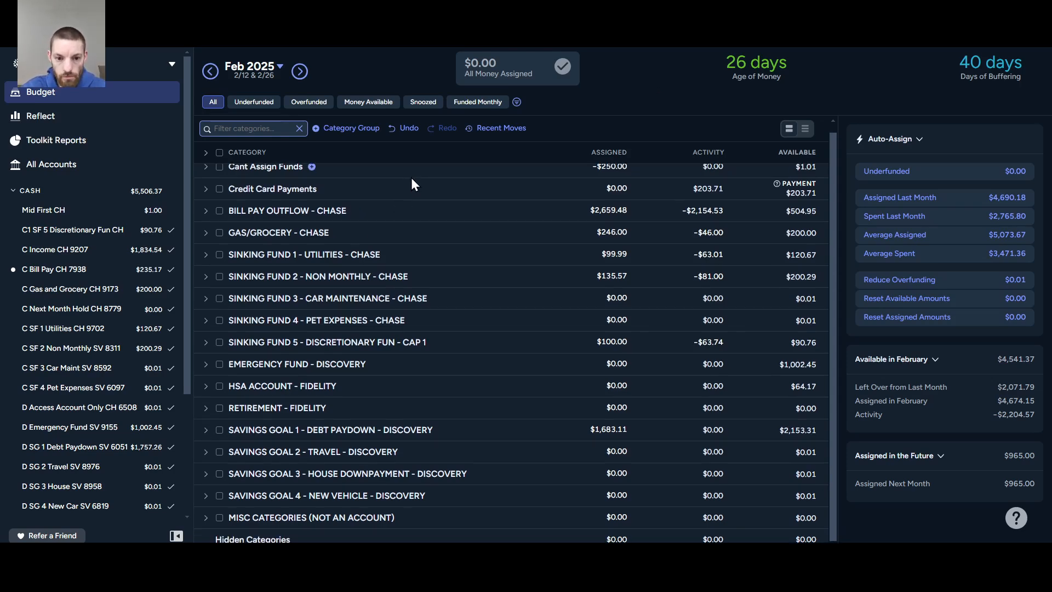
{"action": "scroll", "coordinate": [412, 181], "scroll_direction": "up", "scroll_amount": 1}
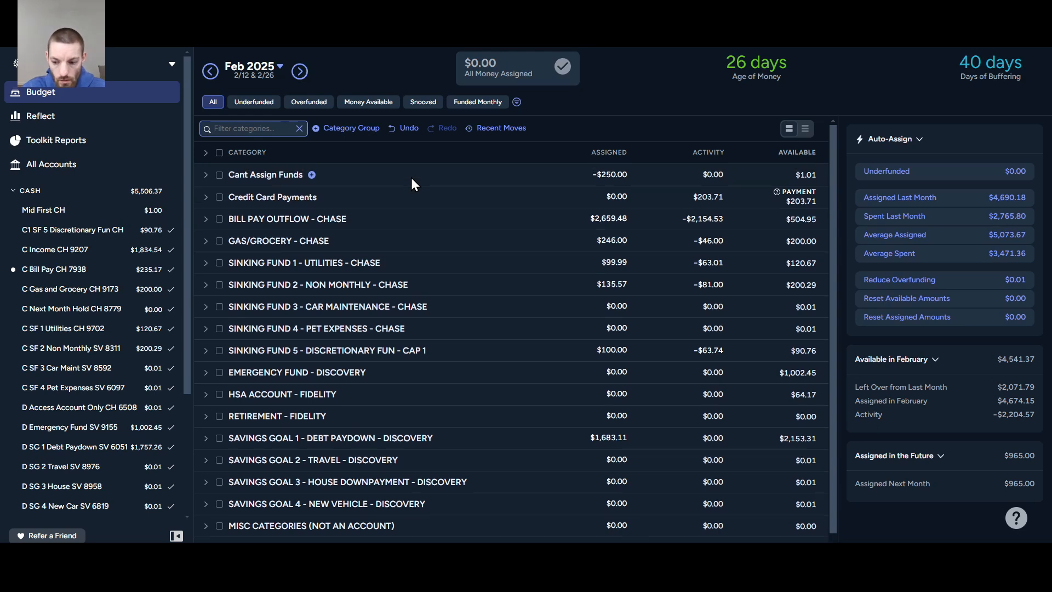